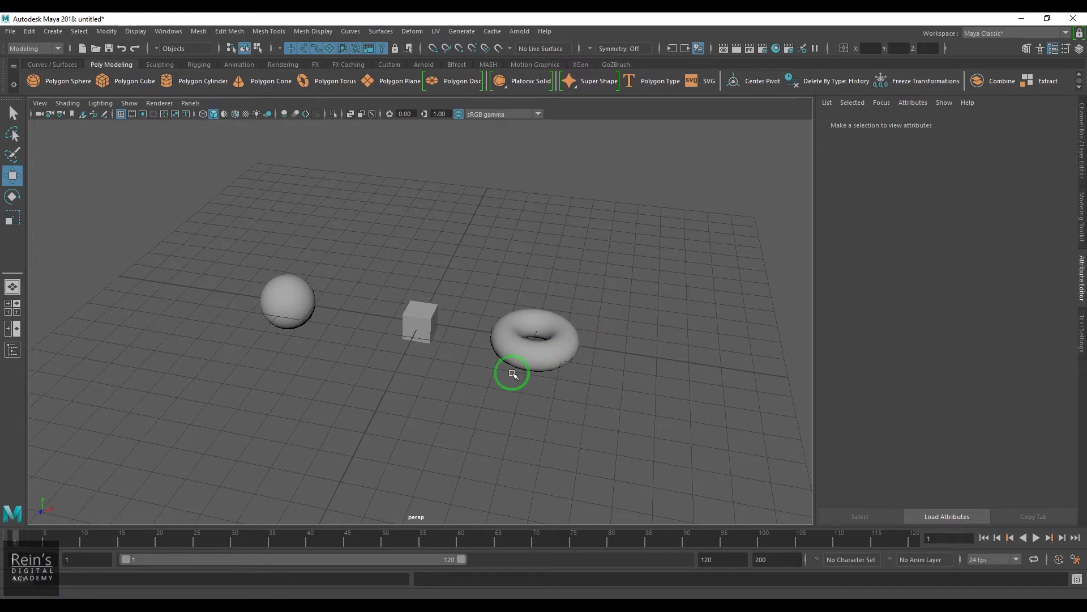
Reframe the sphere, cube and torus, select then deselect them, and open the File menu.
{"action": "left_click_drag", "start_coordinate": [510, 372], "coordinate": [546, 362], "text": "alt"}
{"action": "scroll", "coordinate": [535, 366], "scroll_direction": "up", "scroll_amount": 2}
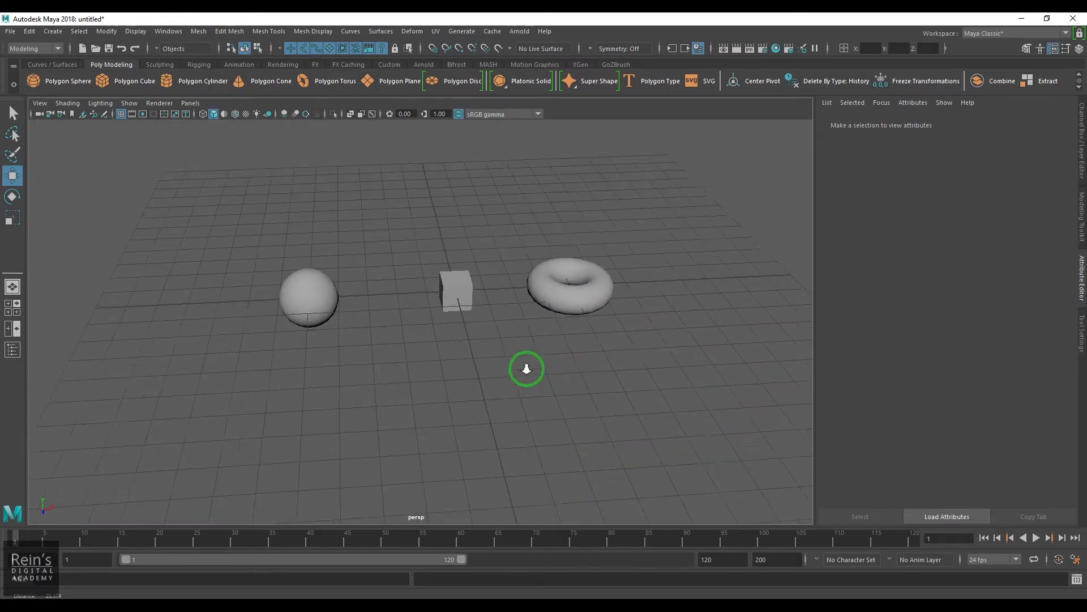
{"action": "left_click_drag", "start_coordinate": [295, 203], "coordinate": [706, 466]}
{"action": "left_click", "coordinate": [582, 422]}
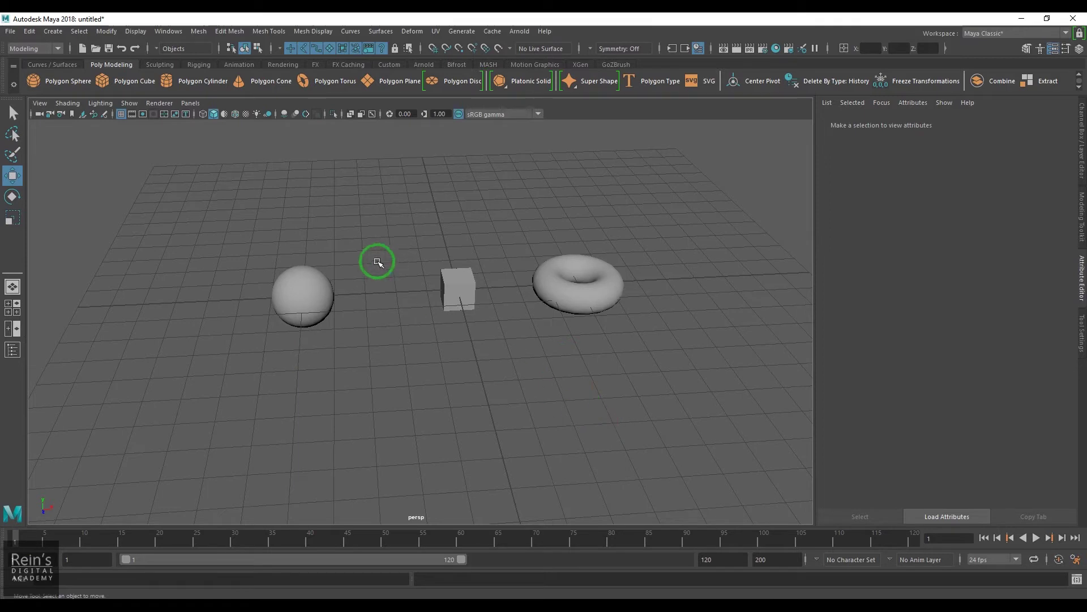
{"action": "left_click", "coordinate": [11, 32]}
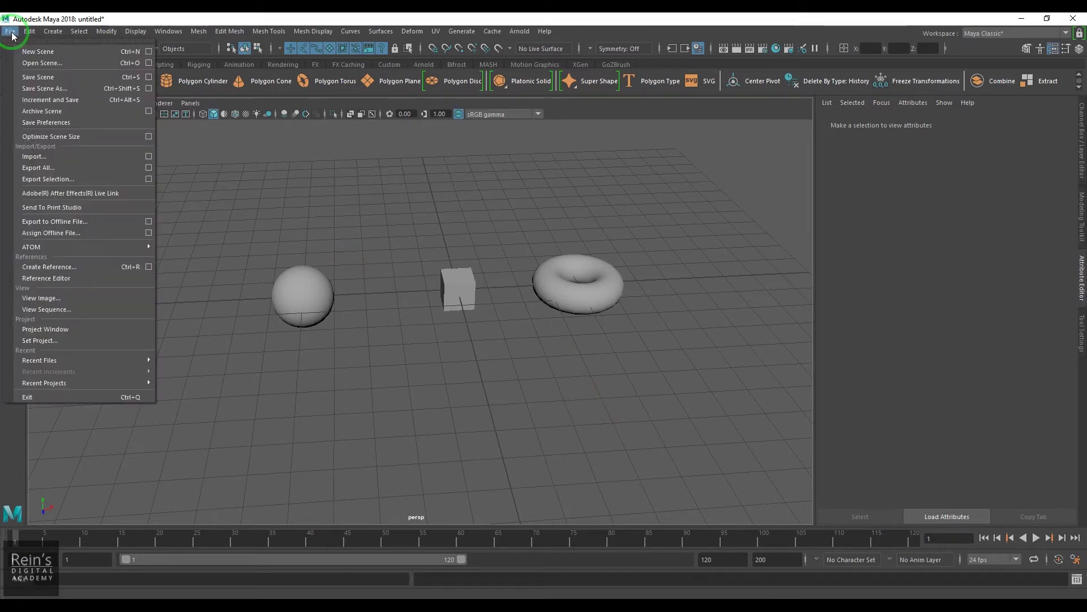
Open the Project Window from the File menu and move it toward the viewport centre.
{"action": "left_click", "coordinate": [93, 332]}
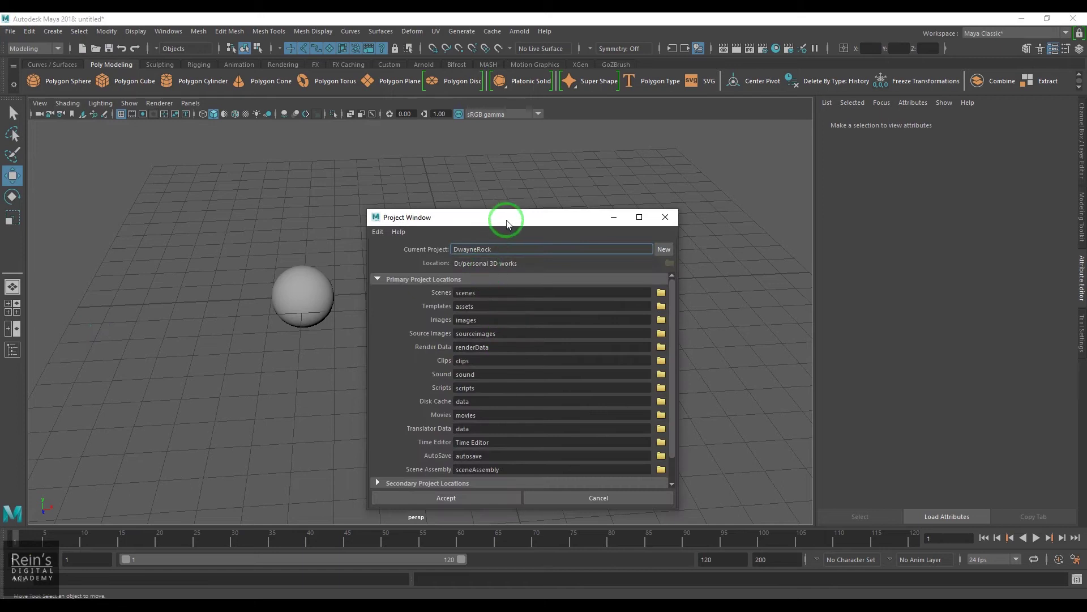
{"action": "left_click_drag", "start_coordinate": [507, 222], "coordinate": [614, 193]}
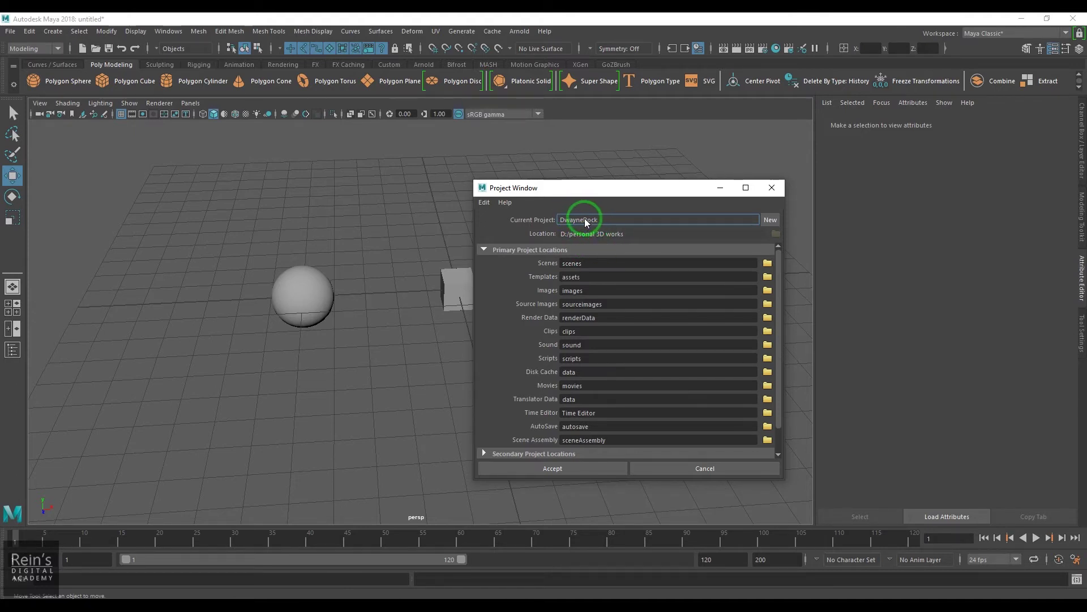
Create a new project named 'First Project' in the Desktop\temp folder and accept it.
{"action": "left_click_drag", "start_coordinate": [599, 195], "coordinate": [602, 185]}
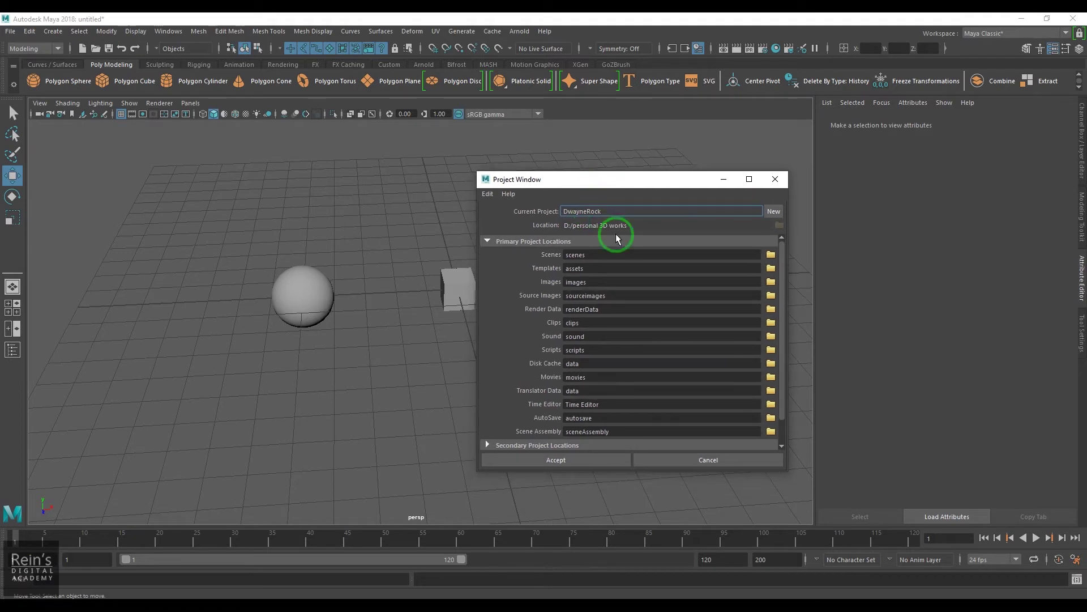
{"action": "left_click", "coordinate": [772, 212]}
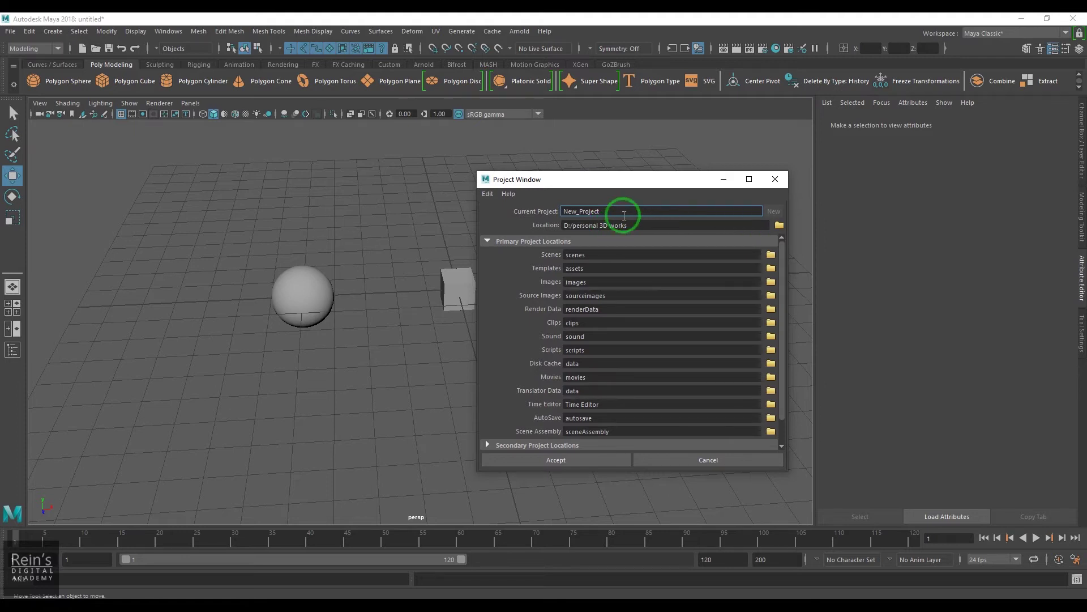
{"action": "double_click", "coordinate": [585, 212]}
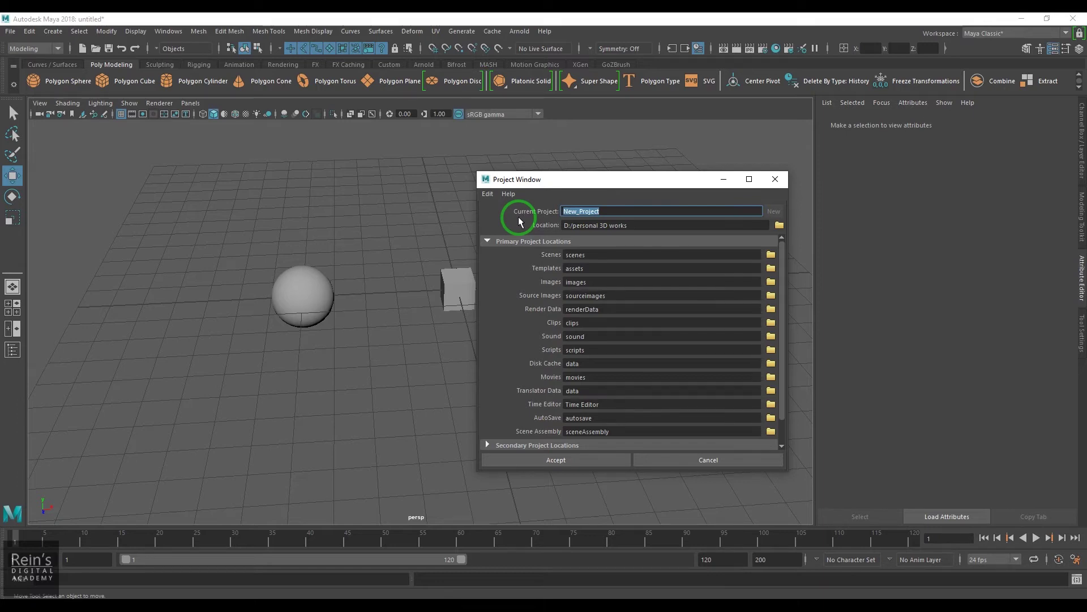
{"action": "type", "text": "First P"}
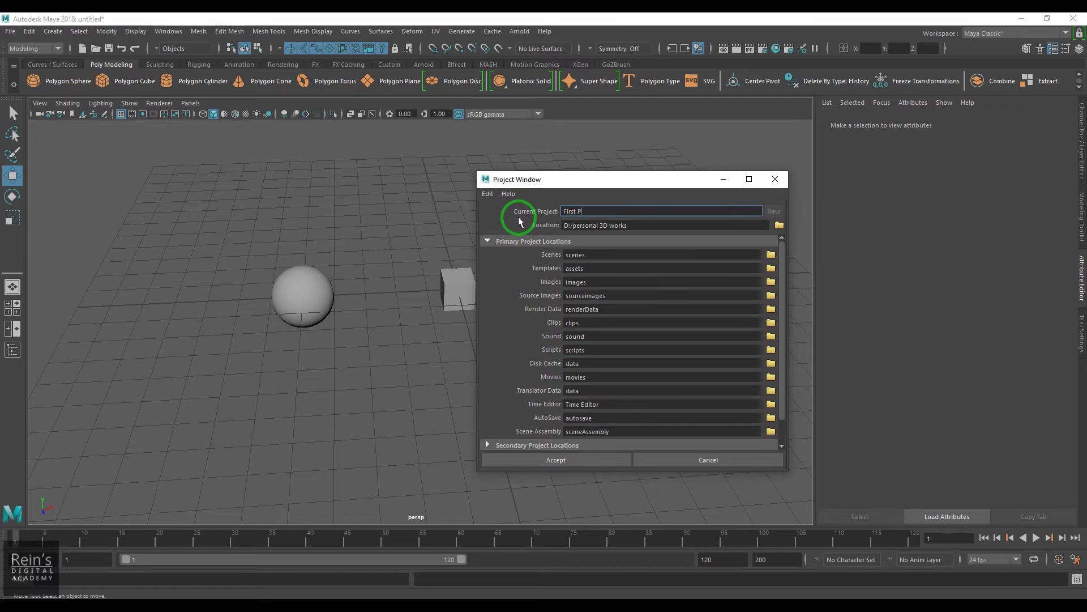
{"action": "type", "text": "roject"}
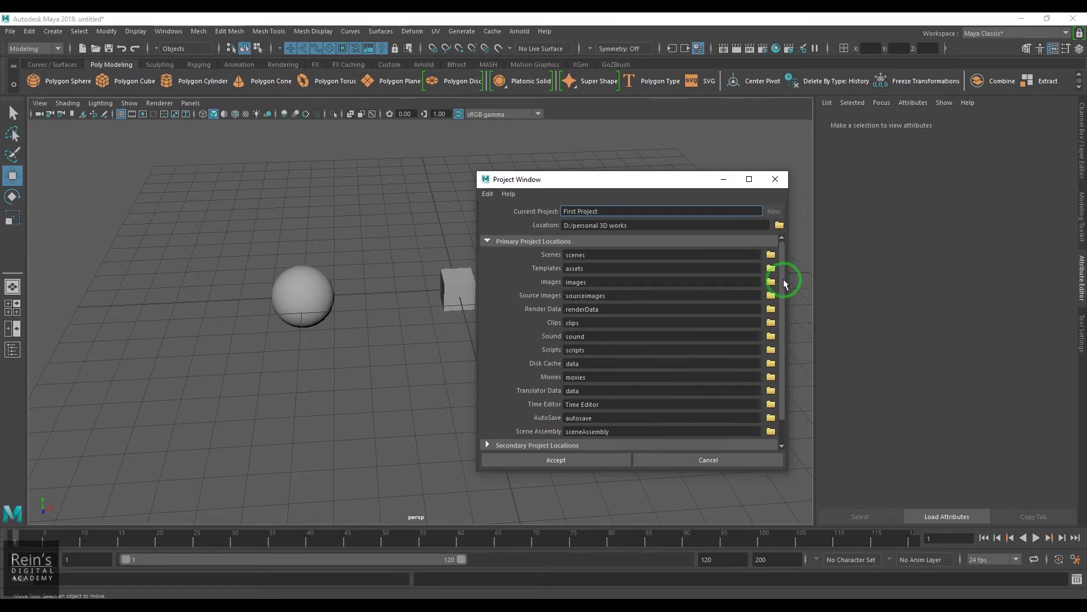
{"action": "left_click", "coordinate": [779, 225]}
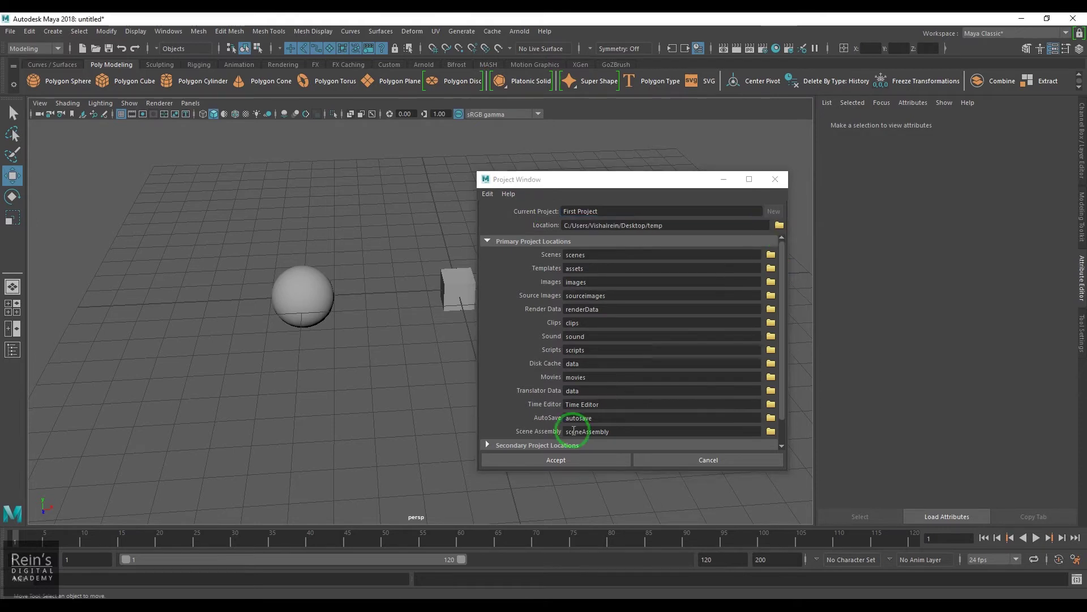
{"action": "left_click", "coordinate": [553, 460]}
{"action": "left_click", "coordinate": [573, 461]}
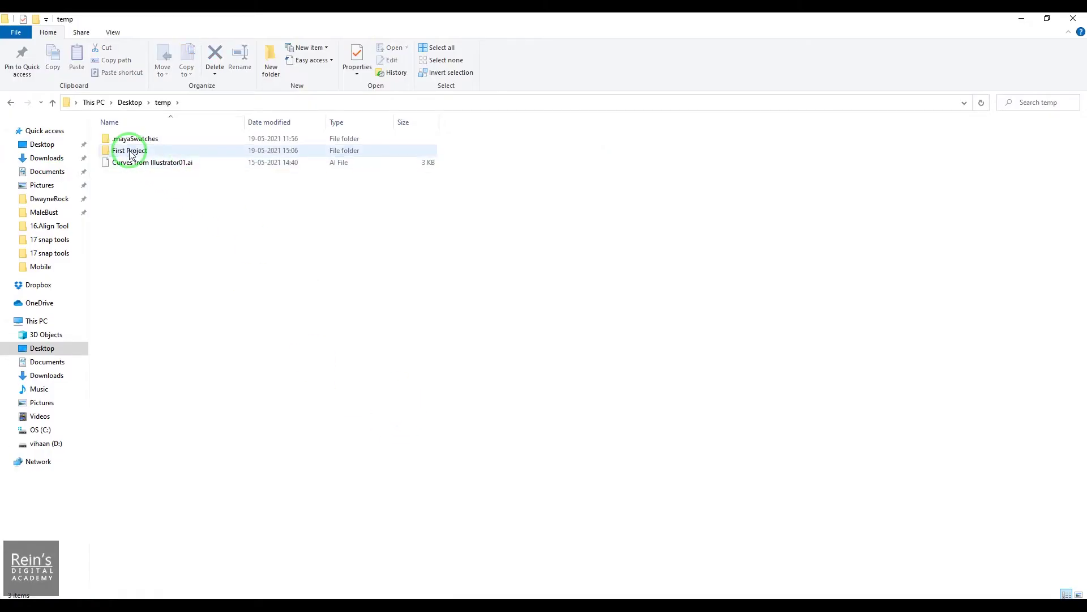
Open the First Project folder and go through its subfolders from assets to Time Editor.
{"action": "double_click", "coordinate": [130, 152]}
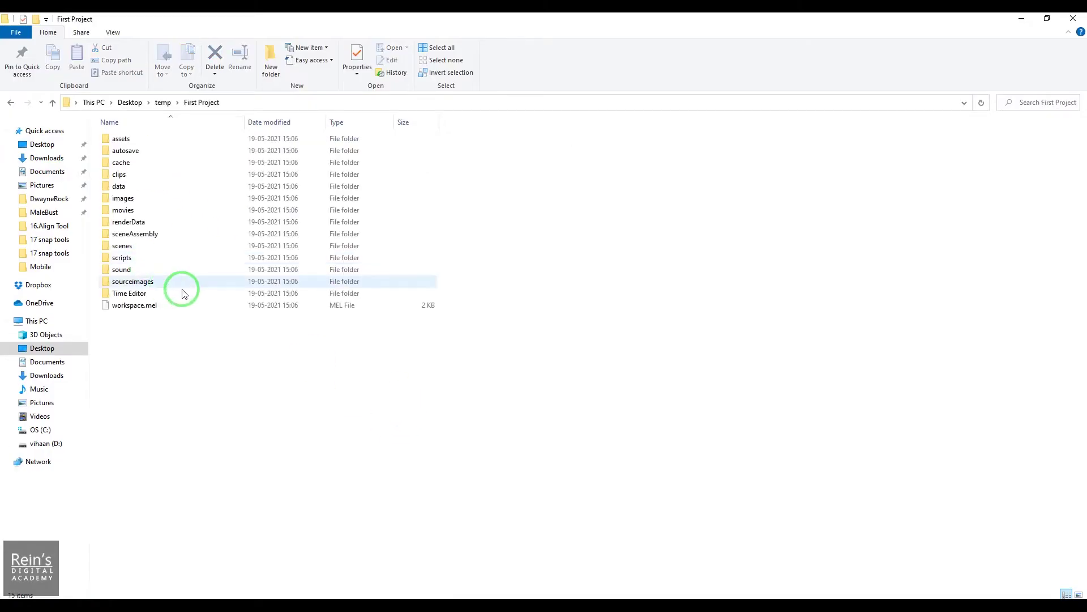
{"action": "double_click", "coordinate": [549, 19]}
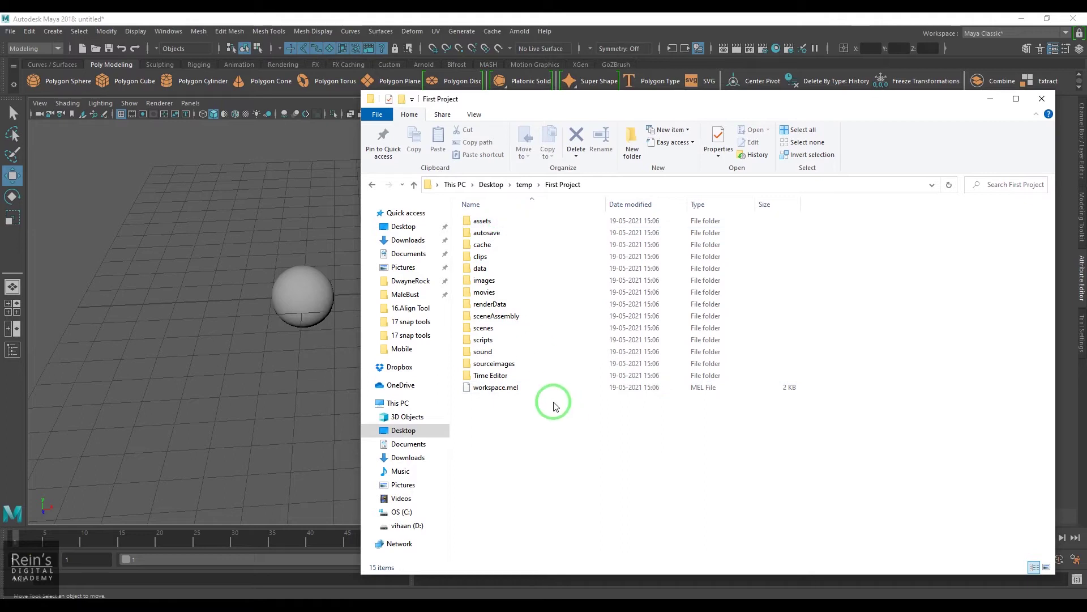
{"action": "left_click", "coordinate": [479, 220]}
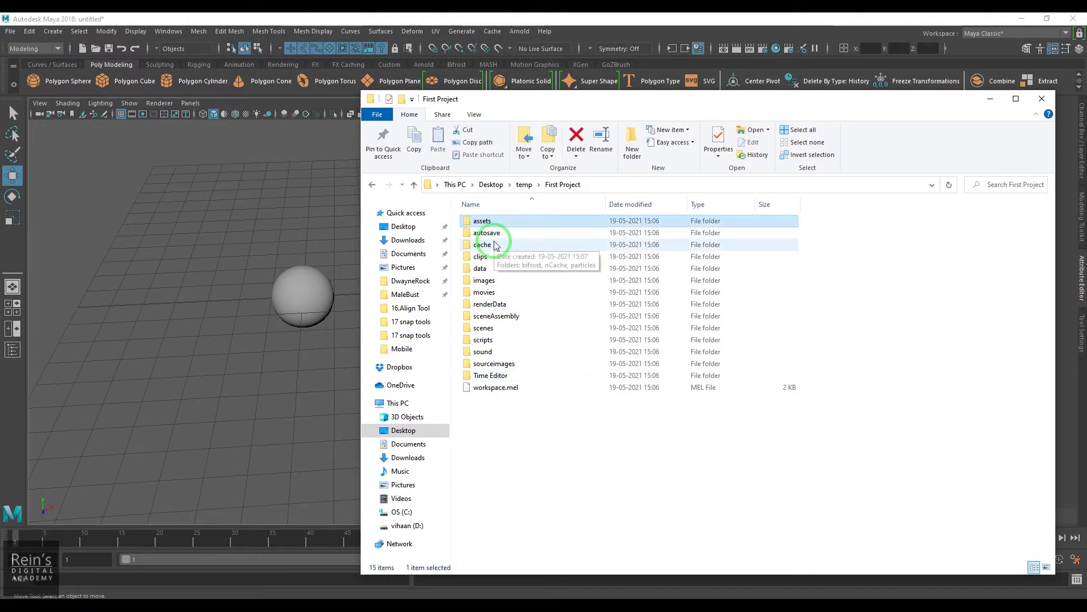
{"action": "left_click", "coordinate": [491, 233]}
{"action": "left_click", "coordinate": [490, 245]}
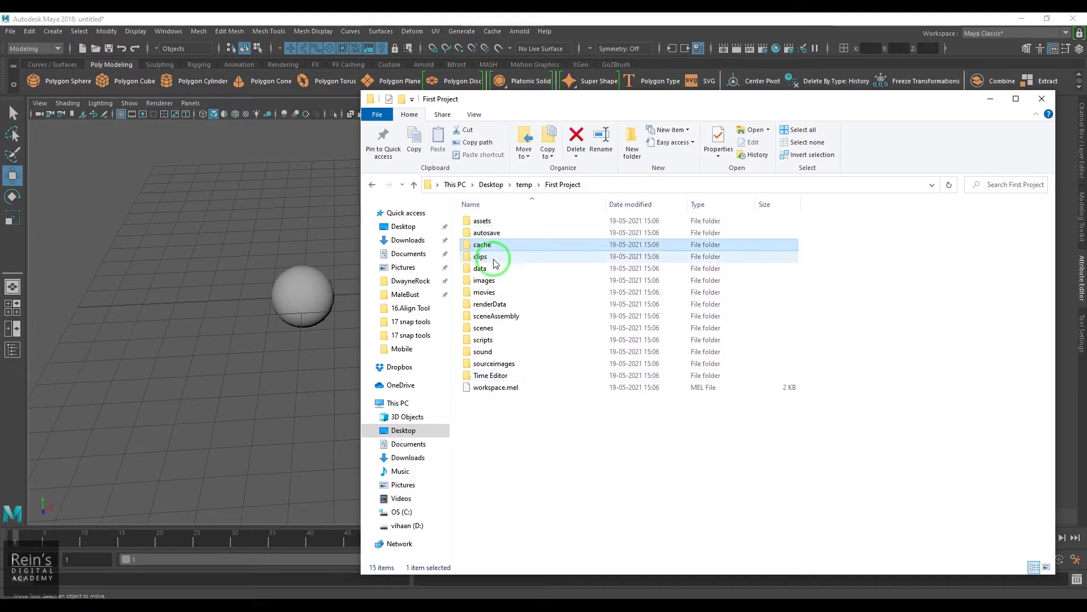
{"action": "left_click", "coordinate": [491, 257]}
{"action": "left_click", "coordinate": [496, 268]}
{"action": "left_click", "coordinate": [503, 279]}
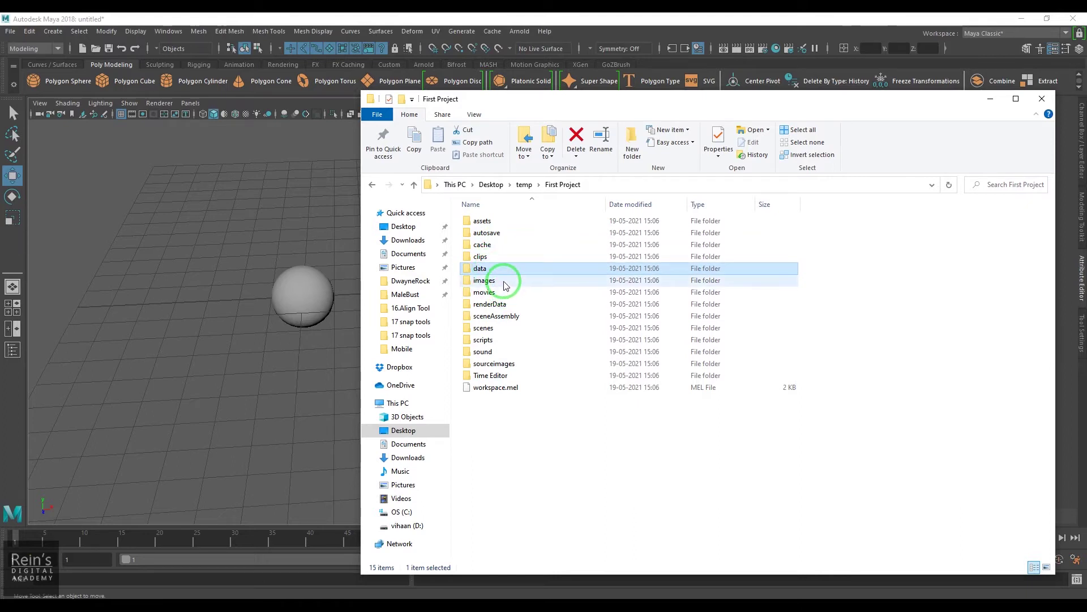
{"action": "left_click", "coordinate": [505, 292]}
{"action": "left_click", "coordinate": [505, 306]}
{"action": "left_click", "coordinate": [504, 316]}
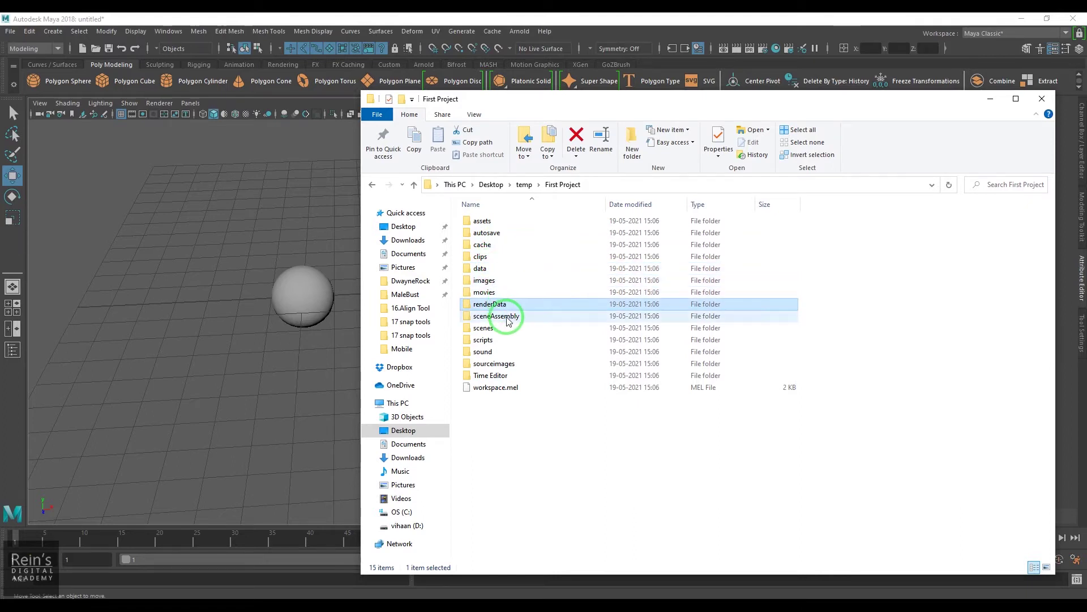
{"action": "left_click", "coordinate": [491, 329]}
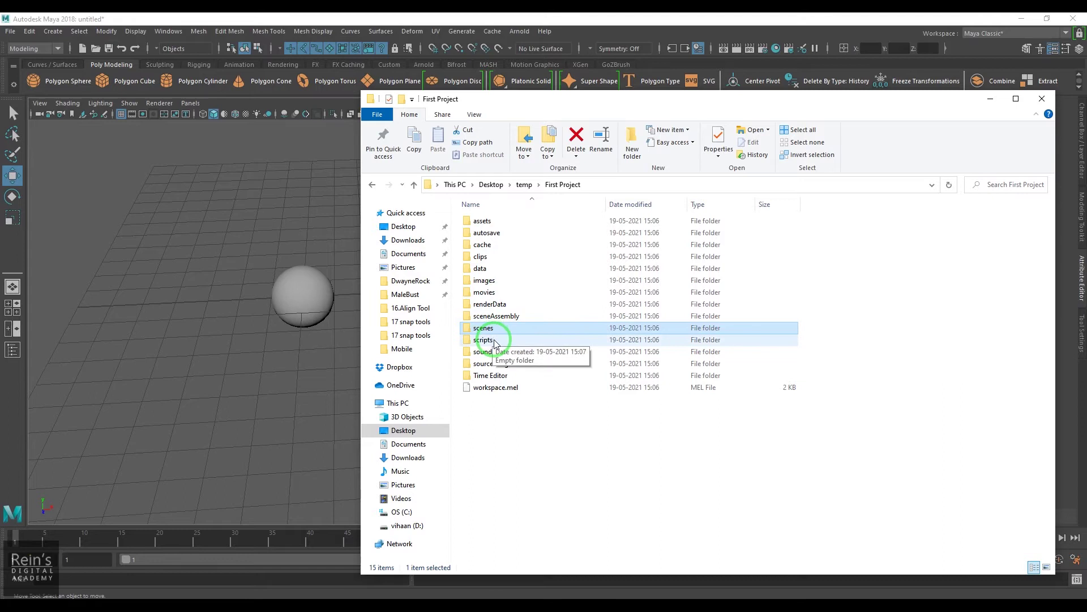
{"action": "left_click", "coordinate": [496, 342]}
{"action": "left_click", "coordinate": [500, 354]}
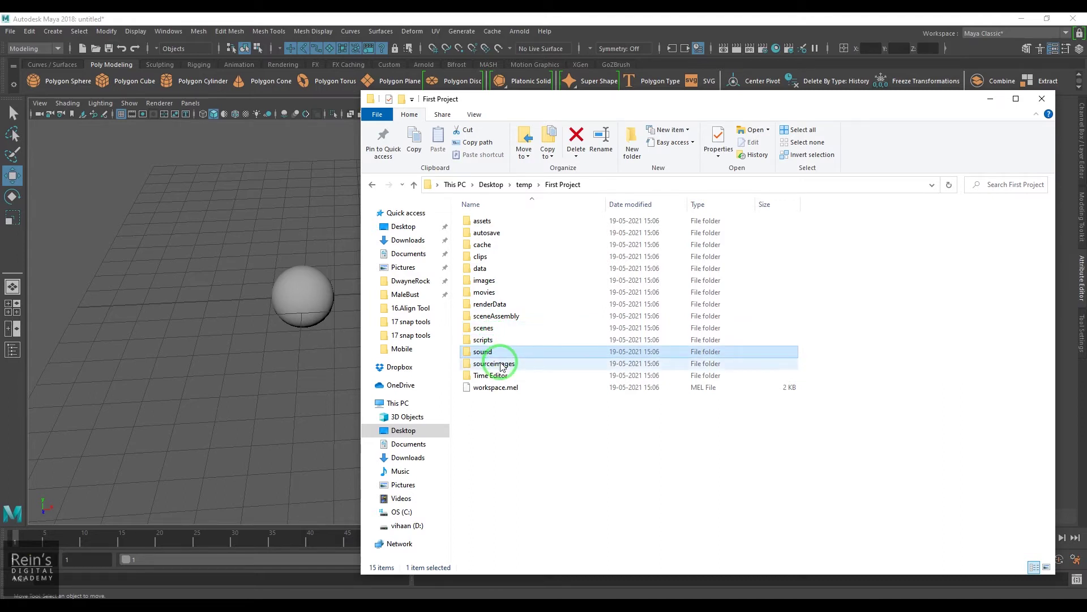
{"action": "left_click", "coordinate": [502, 364]}
{"action": "left_click", "coordinate": [502, 376]}
{"action": "left_click", "coordinate": [549, 434]}
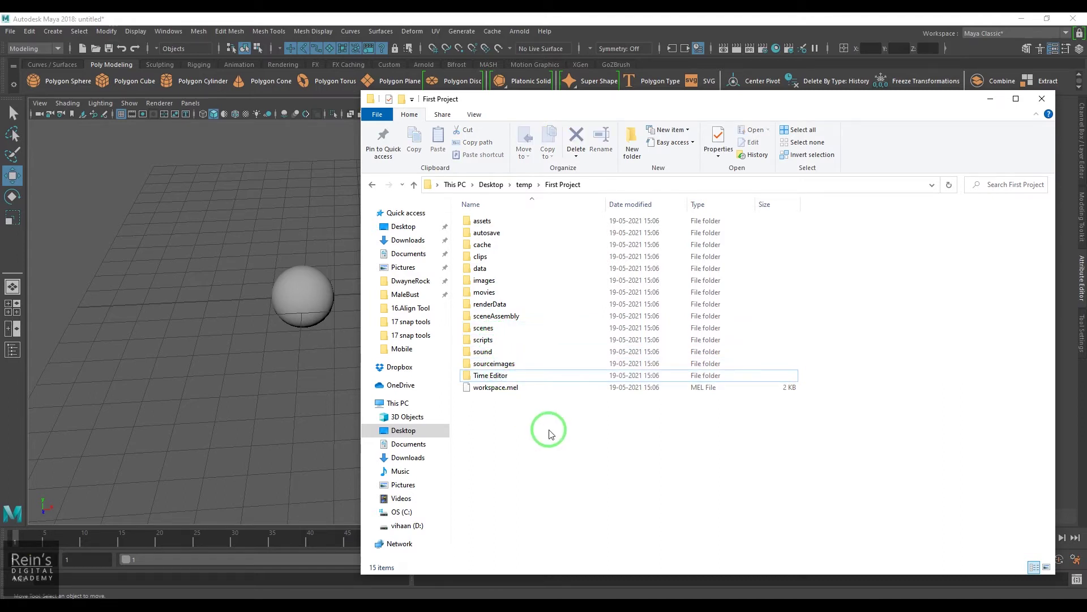
Move the Explorer window right and revisit clips, assets, cache, images, movies, sceneAssembly and scenes.
{"action": "left_click_drag", "start_coordinate": [562, 102], "coordinate": [658, 110]}
{"action": "left_click", "coordinate": [563, 263]}
{"action": "left_click", "coordinate": [568, 227]}
{"action": "left_click", "coordinate": [569, 252]}
{"action": "left_click", "coordinate": [581, 287]}
{"action": "left_click", "coordinate": [594, 297]}
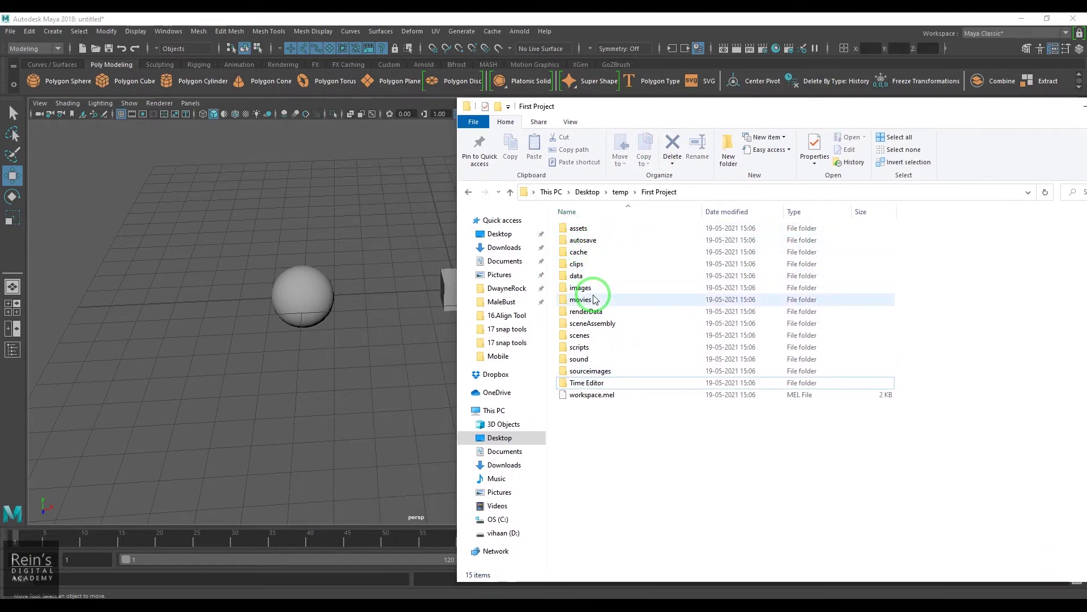
{"action": "left_click", "coordinate": [606, 324]}
{"action": "left_click", "coordinate": [616, 337]}
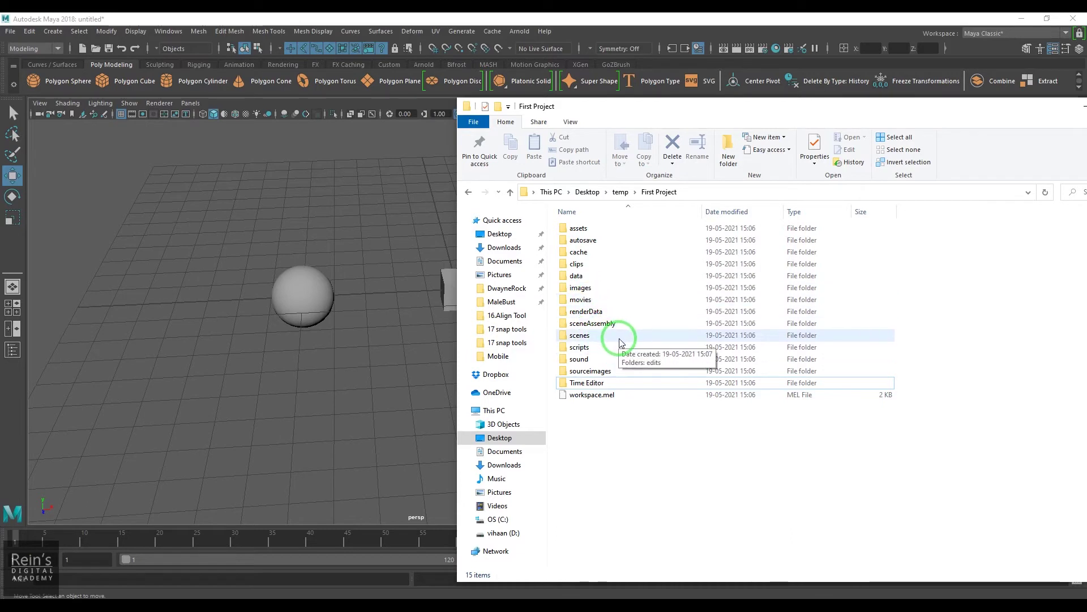
Move File Explorer aside and start Save Scene in Maya.
{"action": "left_click_drag", "start_coordinate": [636, 103], "coordinate": [729, 245]}
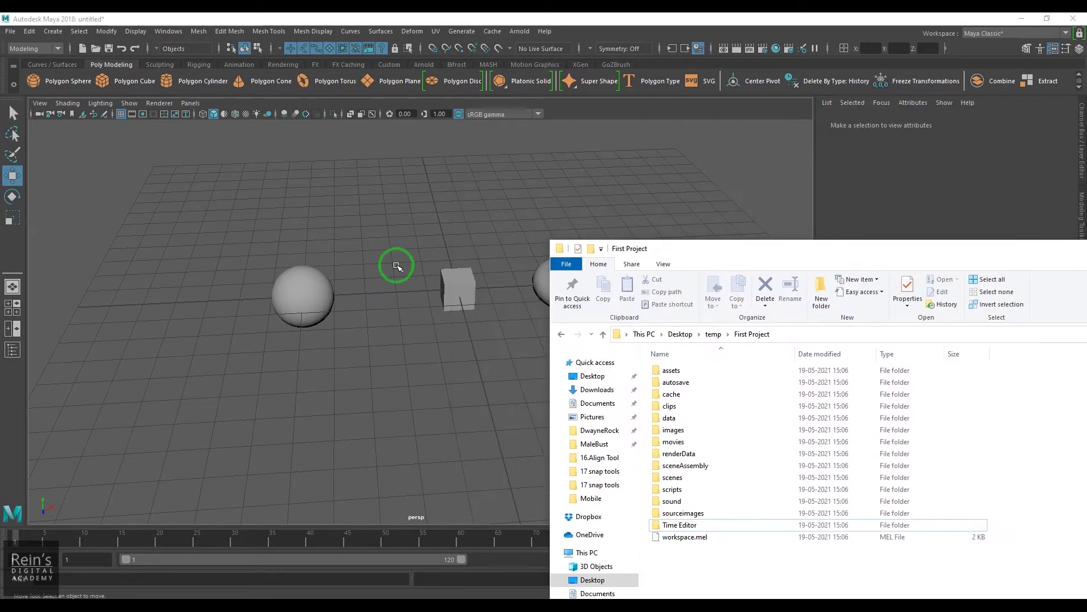
{"action": "left_click", "coordinate": [109, 50]}
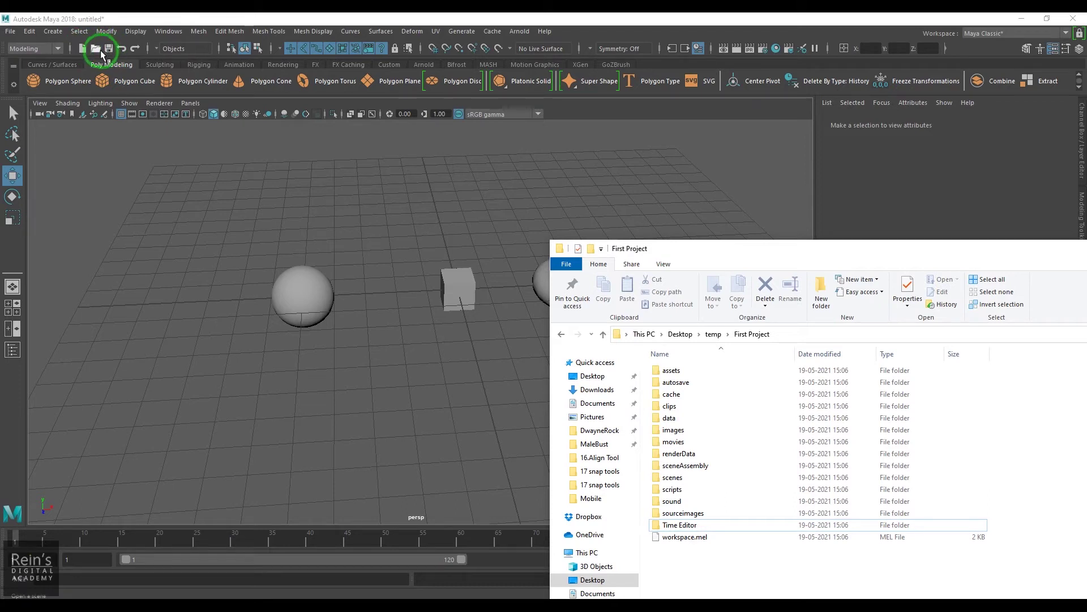
{"action": "left_click", "coordinate": [10, 31]}
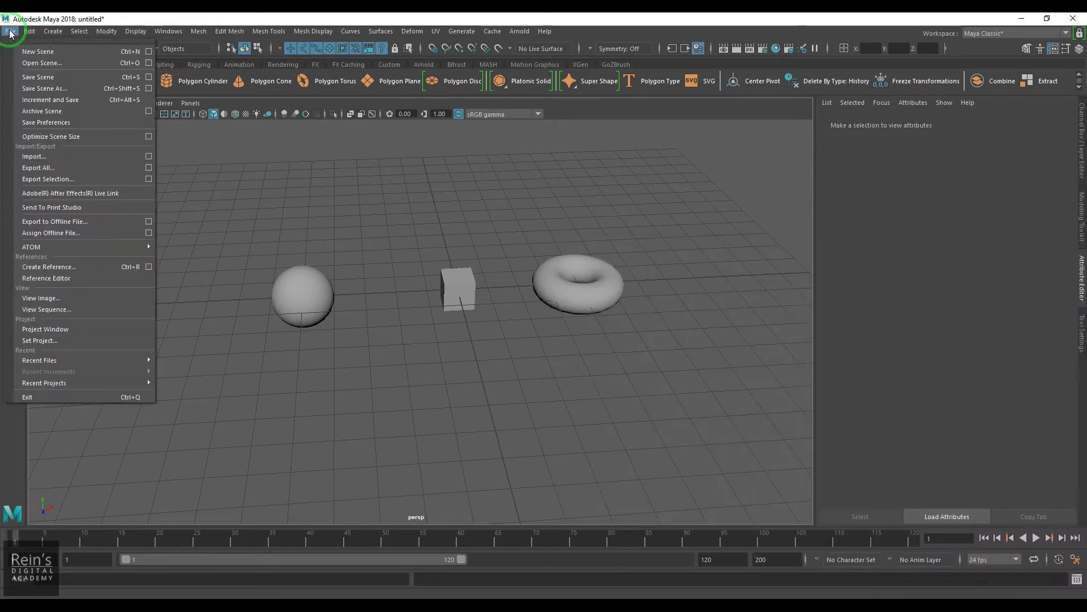
{"action": "left_click", "coordinate": [65, 77]}
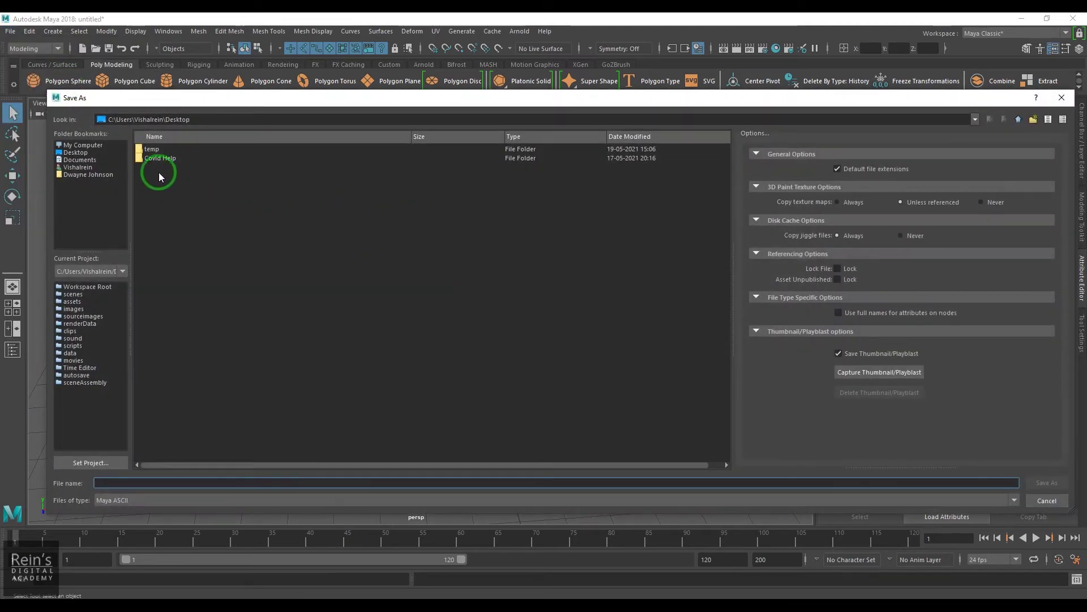
Browse the Save As dialog to temp > First Project > scenes, which holds only edits.
{"action": "double_click", "coordinate": [157, 151]}
{"action": "double_click", "coordinate": [155, 151]}
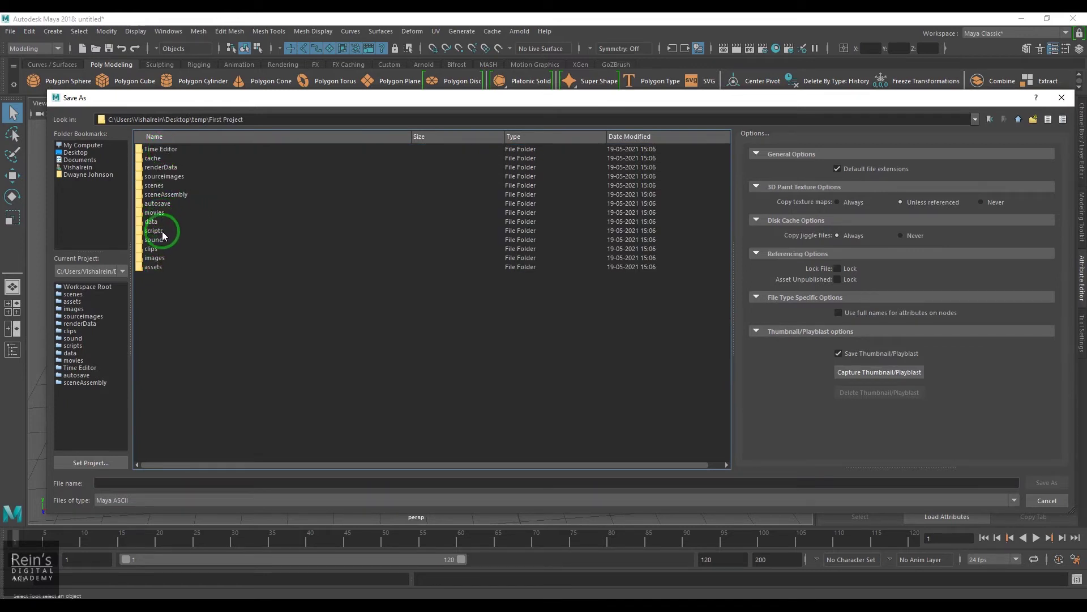
{"action": "double_click", "coordinate": [157, 186]}
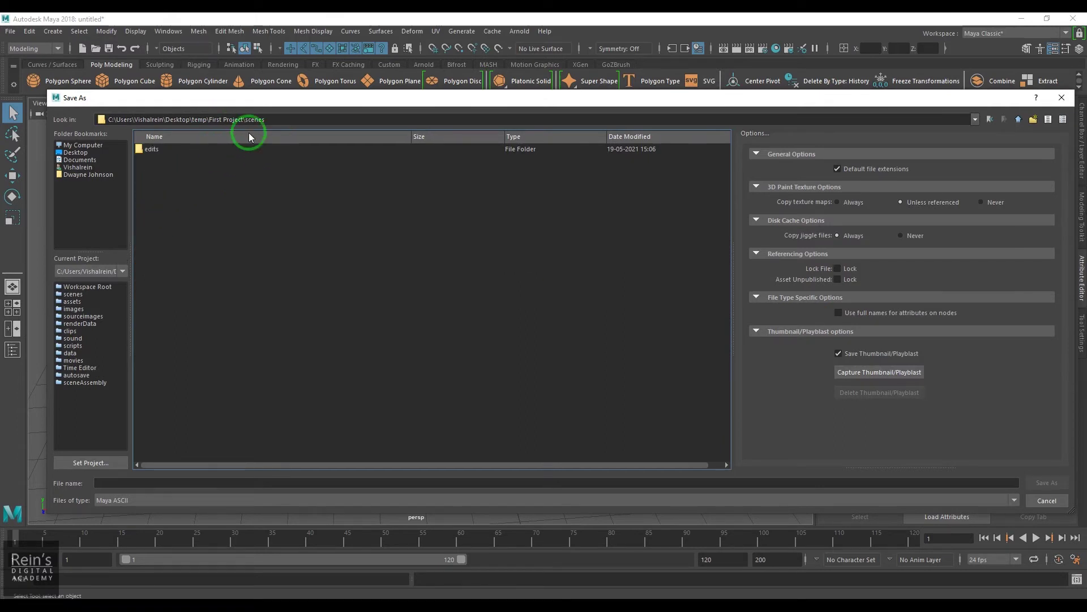
{"action": "left_click_drag", "start_coordinate": [267, 119], "coordinate": [201, 121]}
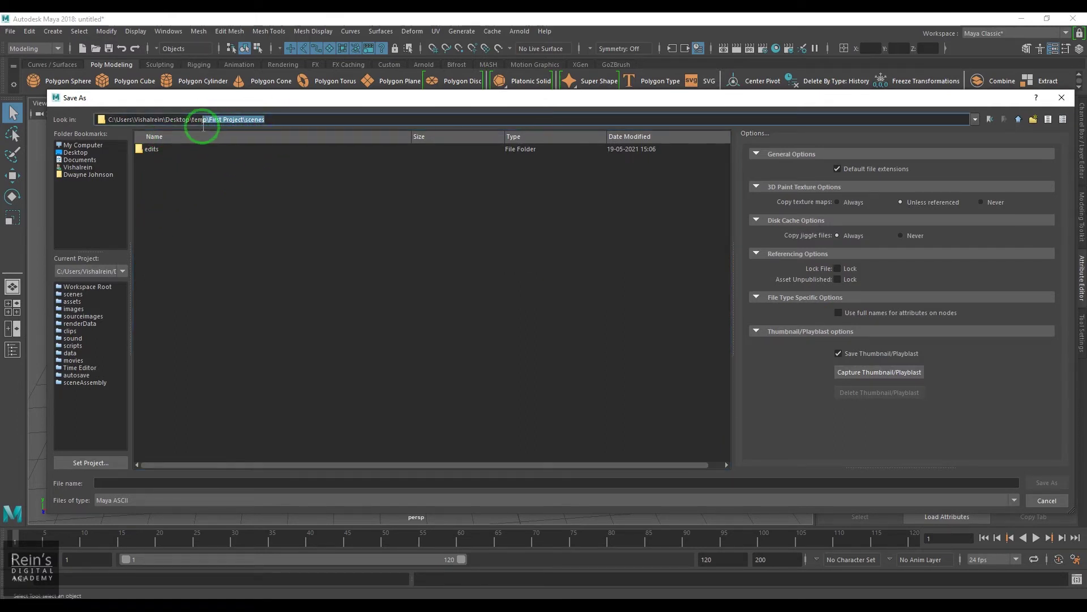
{"action": "left_click", "coordinate": [269, 185]}
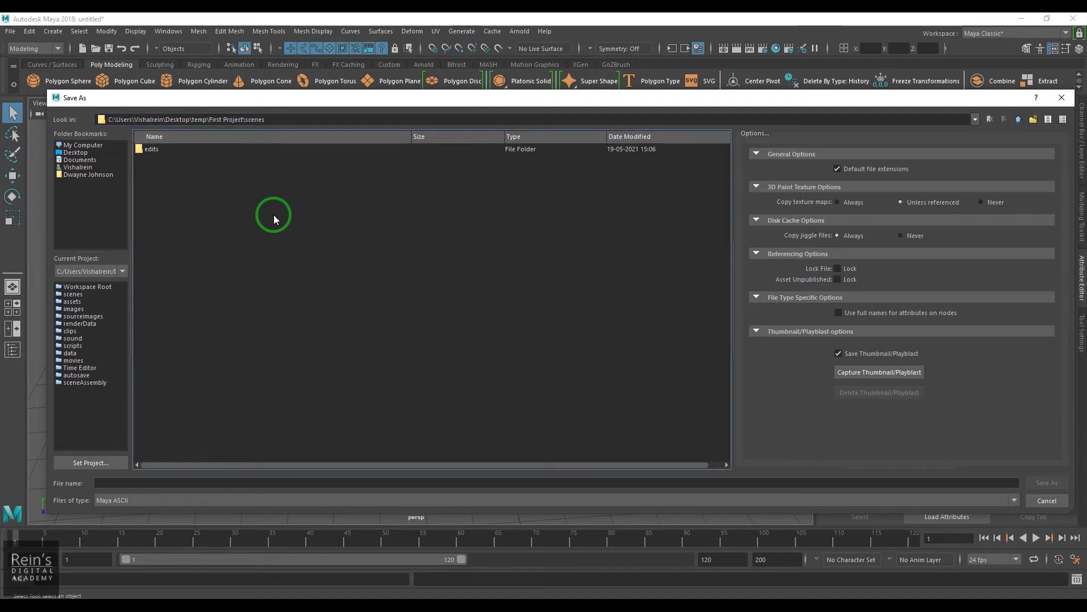
{"action": "key", "text": "BackSpace"}
{"action": "double_click", "coordinate": [167, 176]}
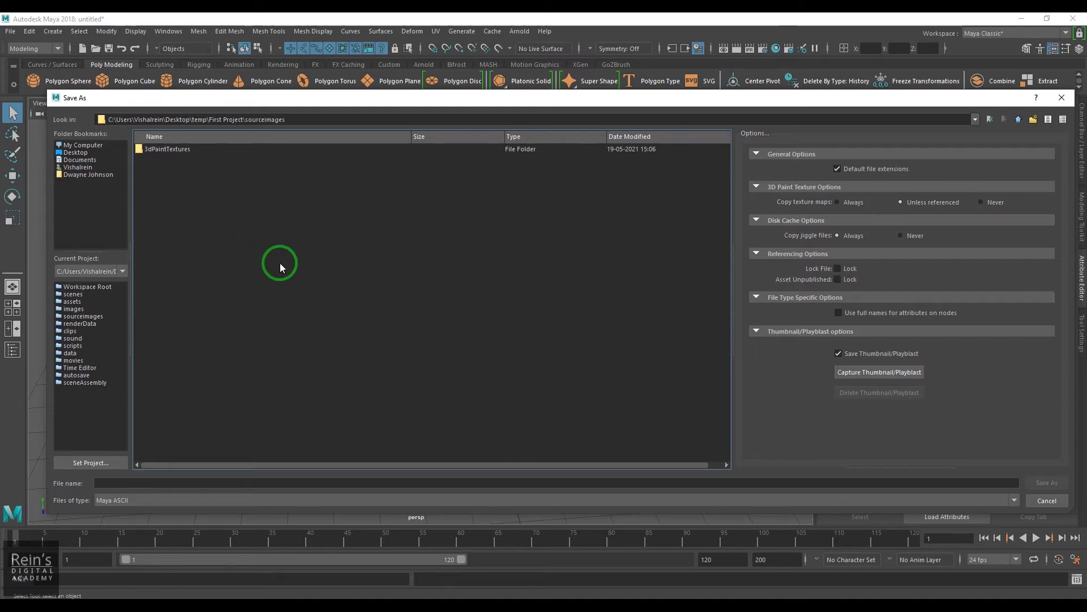
{"action": "key", "text": "BackSpace"}
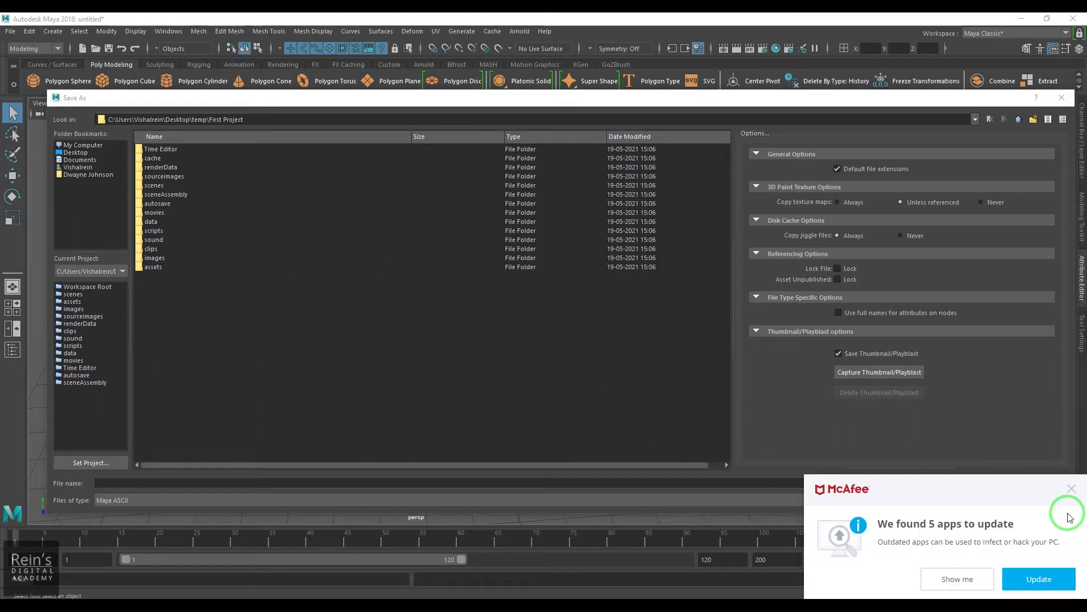
{"action": "left_click", "coordinate": [1072, 489]}
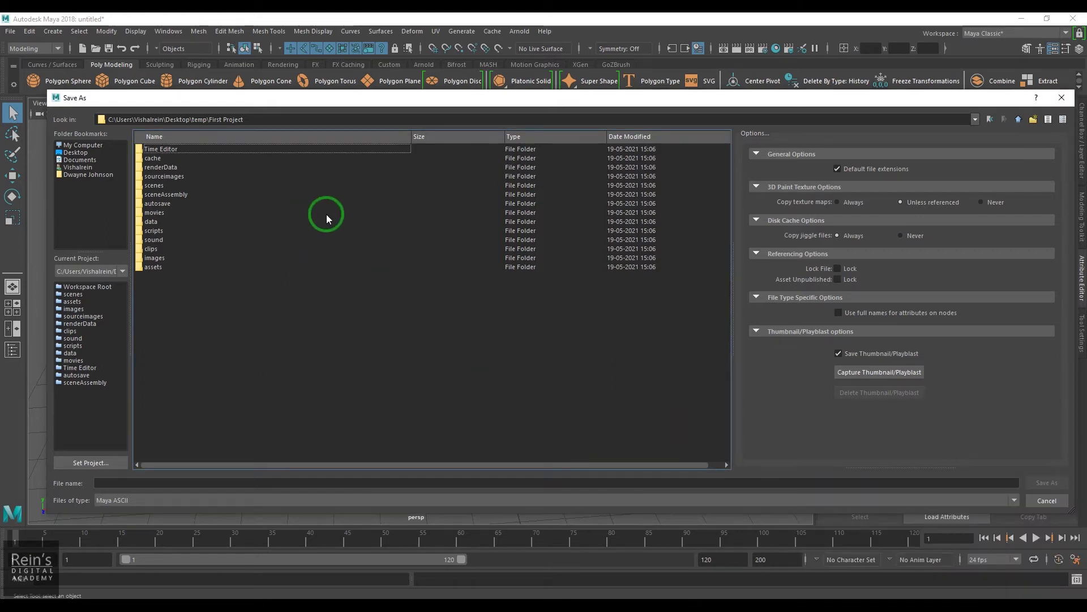
{"action": "left_click", "coordinate": [159, 259]}
{"action": "left_click", "coordinate": [175, 277]}
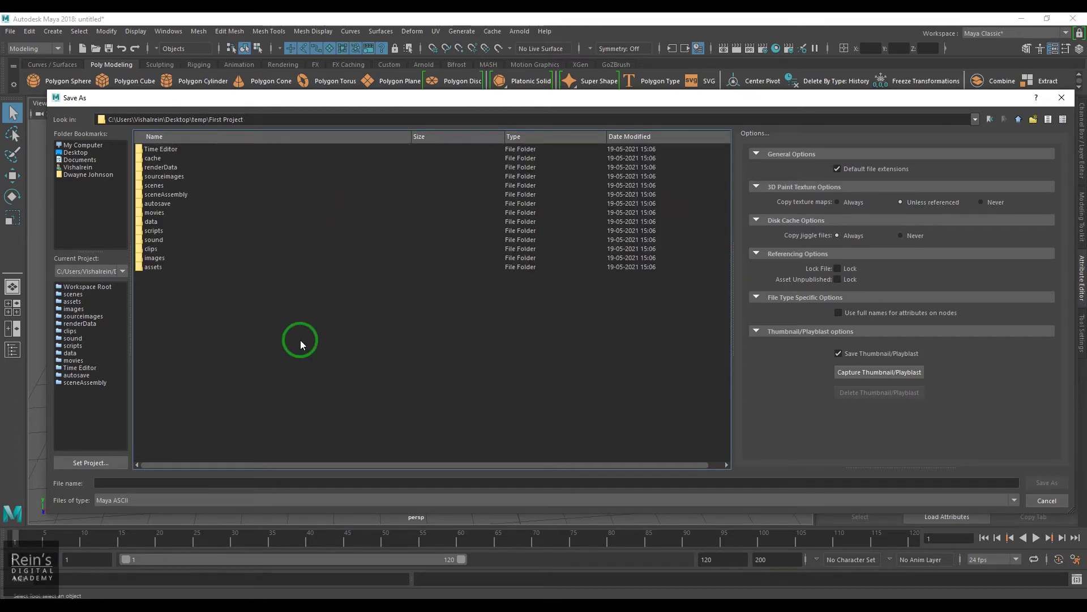
{"action": "double_click", "coordinate": [162, 214]}
{"action": "key", "text": "BackSpace"}
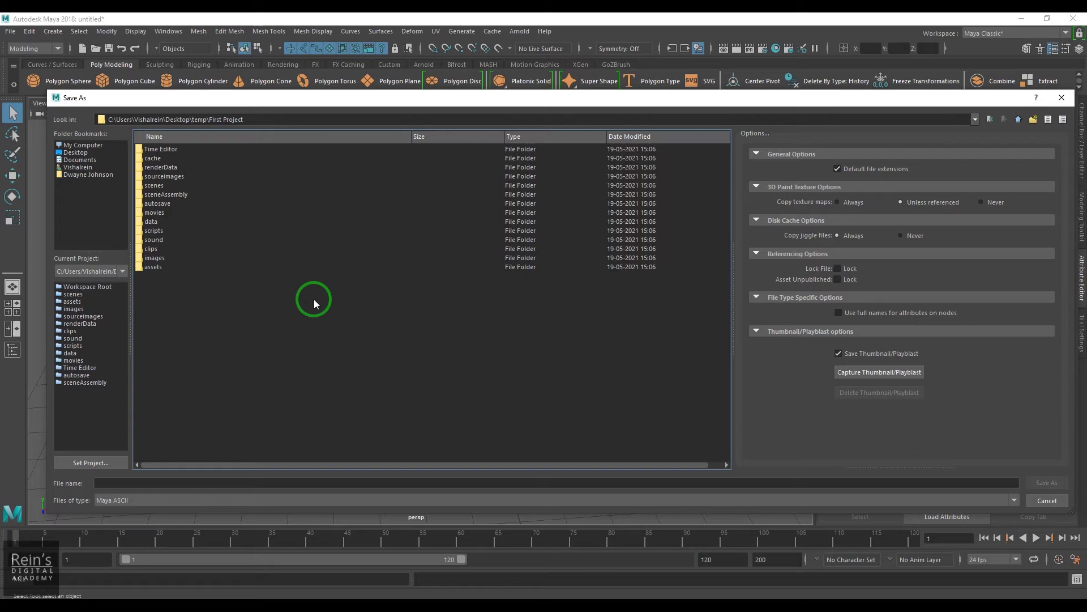
{"action": "double_click", "coordinate": [164, 240]}
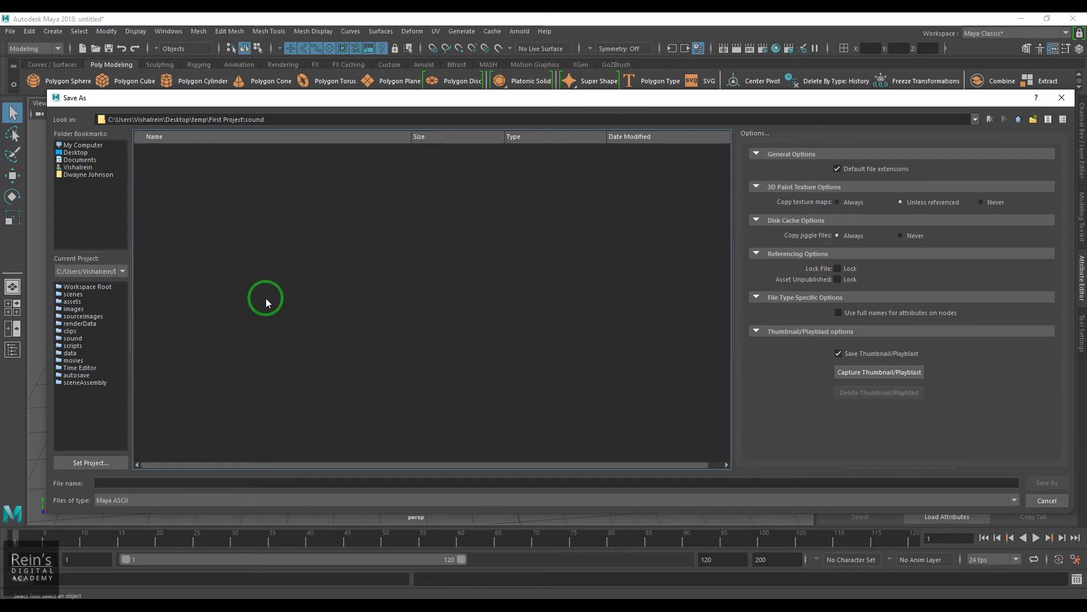
{"action": "key", "text": "BackSpace"}
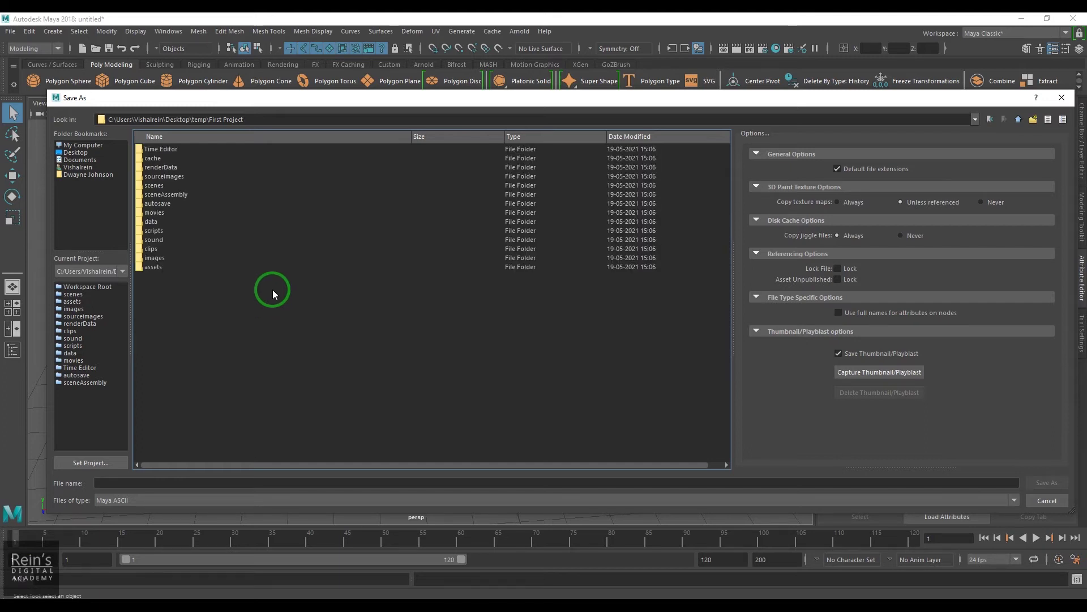
{"action": "double_click", "coordinate": [149, 186]}
{"action": "left_click", "coordinate": [121, 498]}
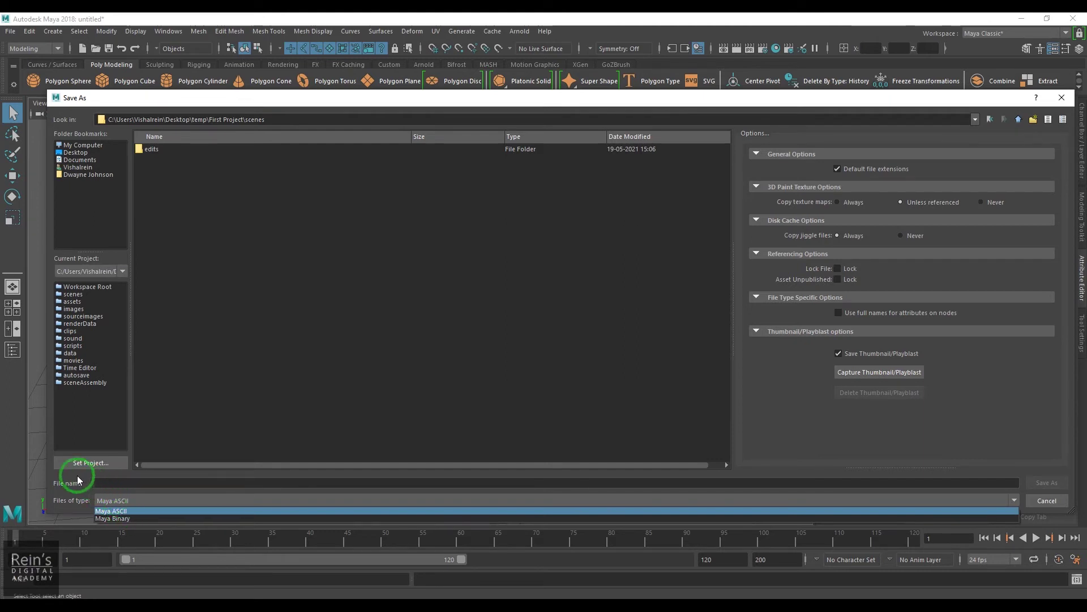
{"action": "left_click", "coordinate": [65, 501]}
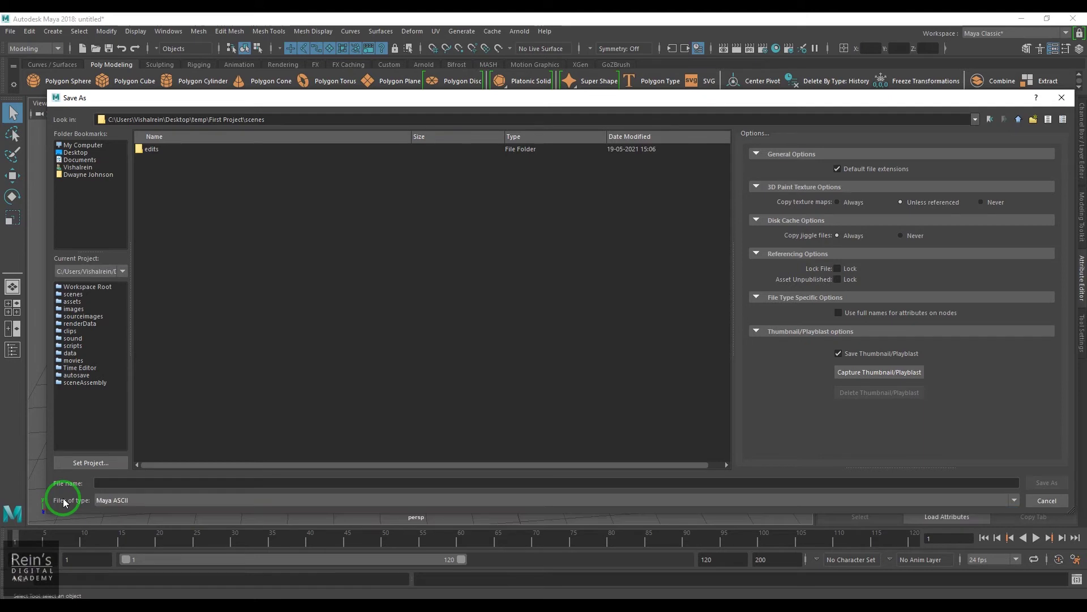
{"action": "left_click", "coordinate": [102, 500]}
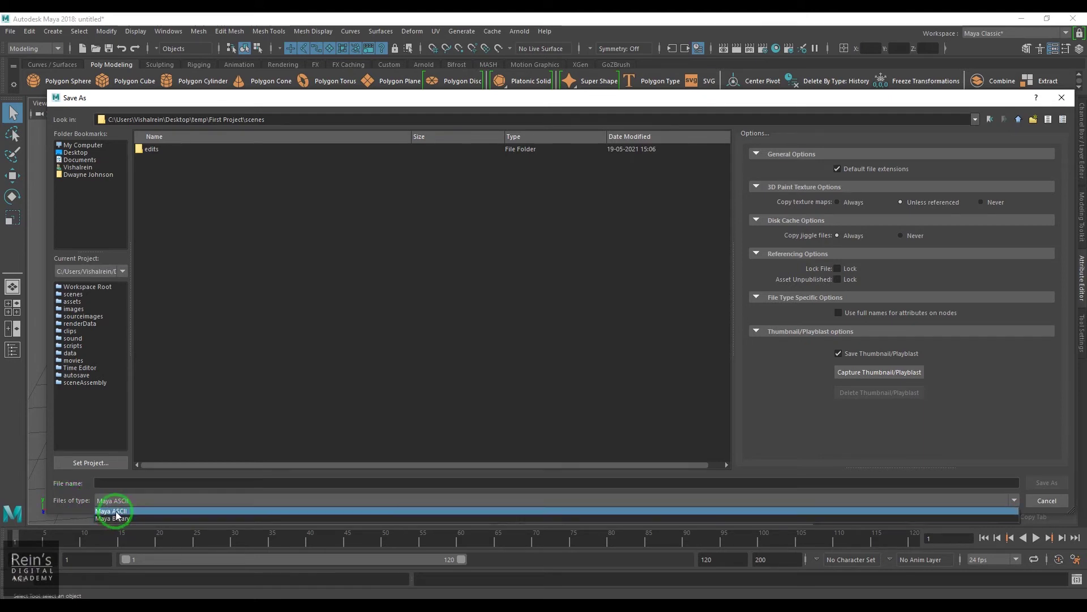
{"action": "left_click", "coordinate": [116, 511]}
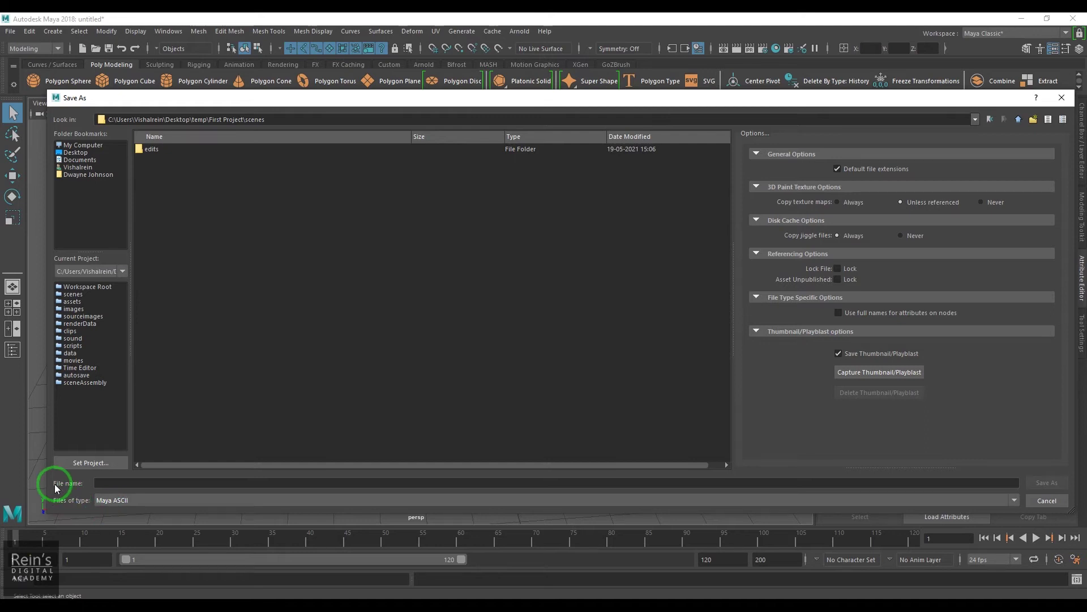
{"action": "key", "text": "super+r"}
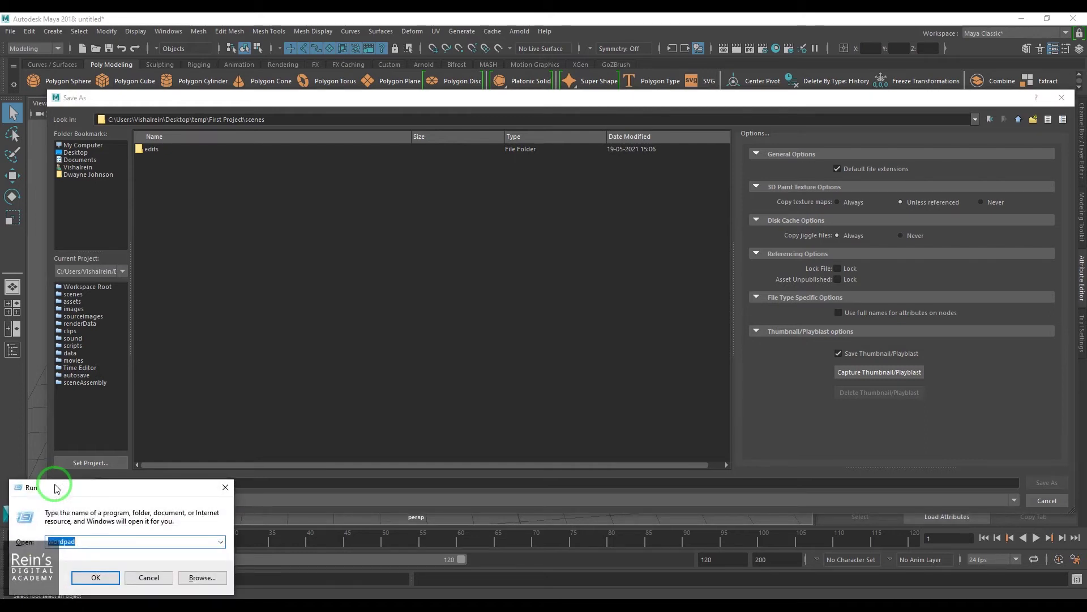
Launch WordPad, type 'American' and set it to 48 pt.
{"action": "key", "text": "Return"}
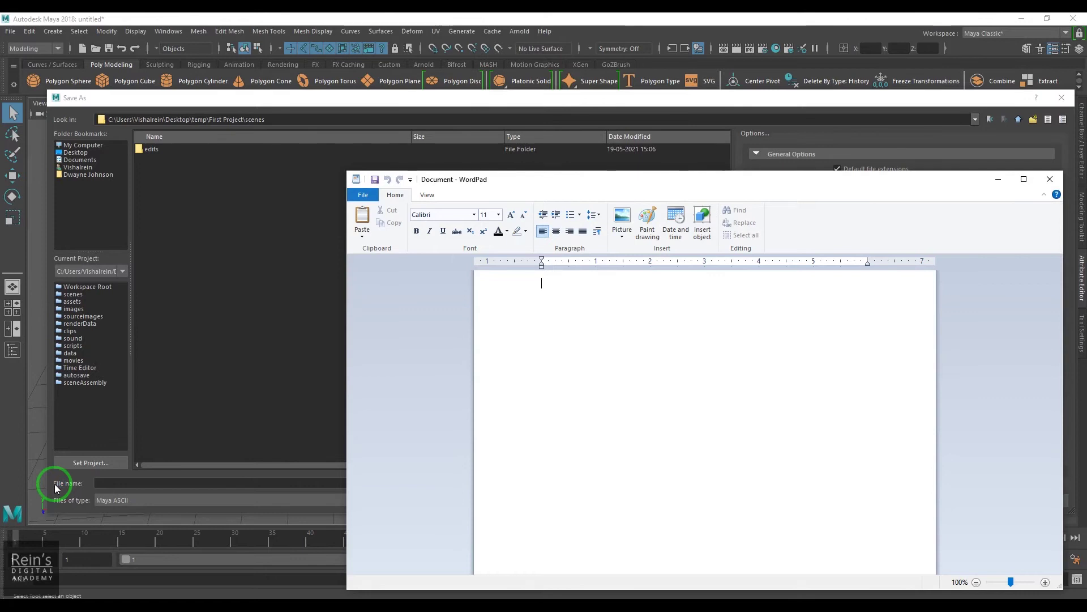
{"action": "type", "text": "Americ"}
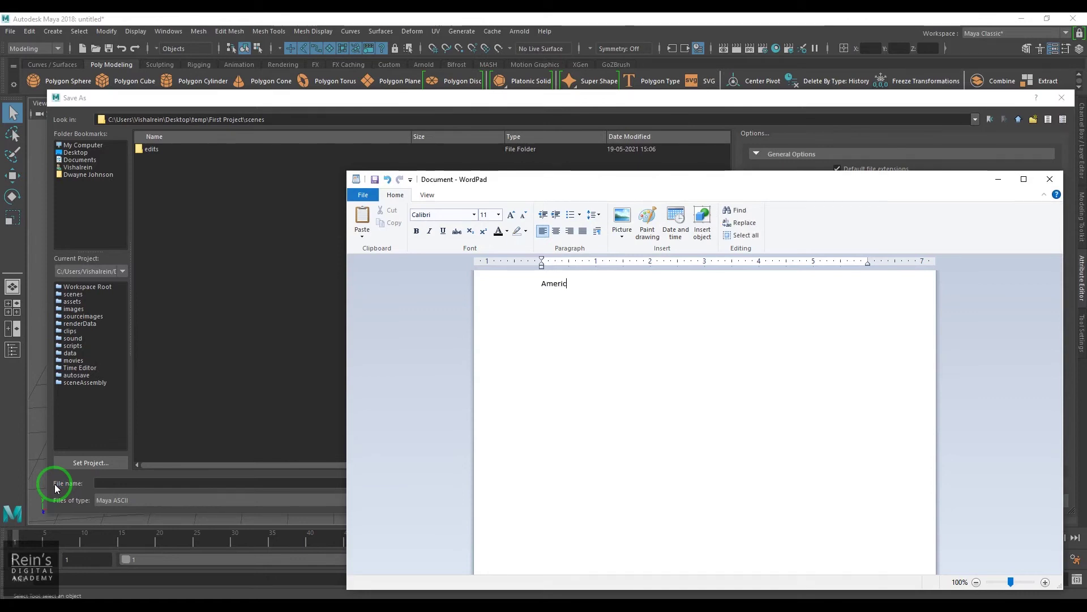
{"action": "type", "text": "am"}
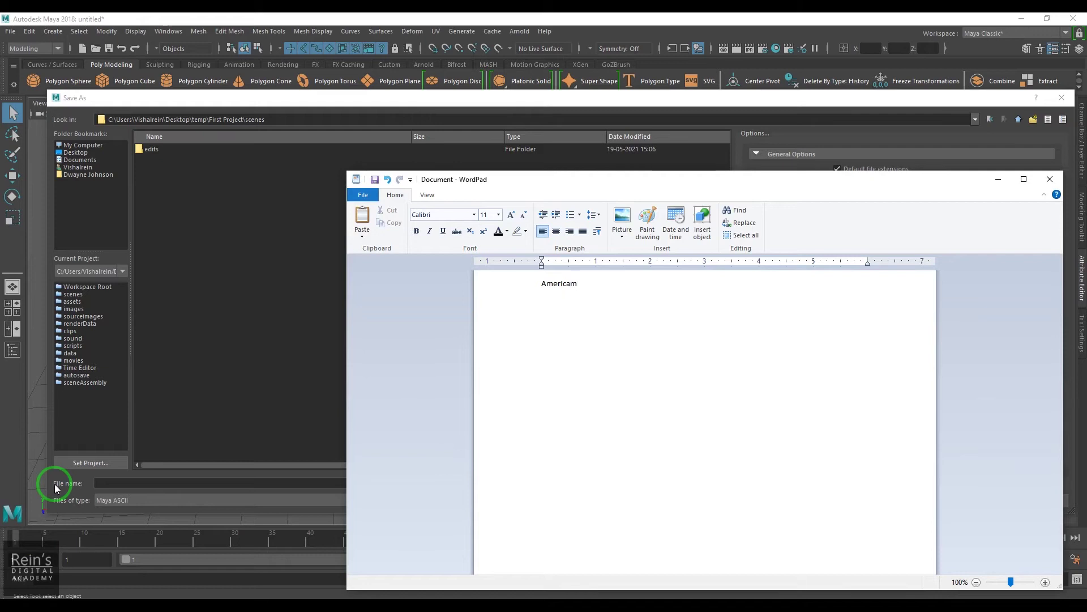
{"action": "key", "text": "BackSpace"}
{"action": "type", "text": "n"}
{"action": "key", "text": "ctrl+a"}
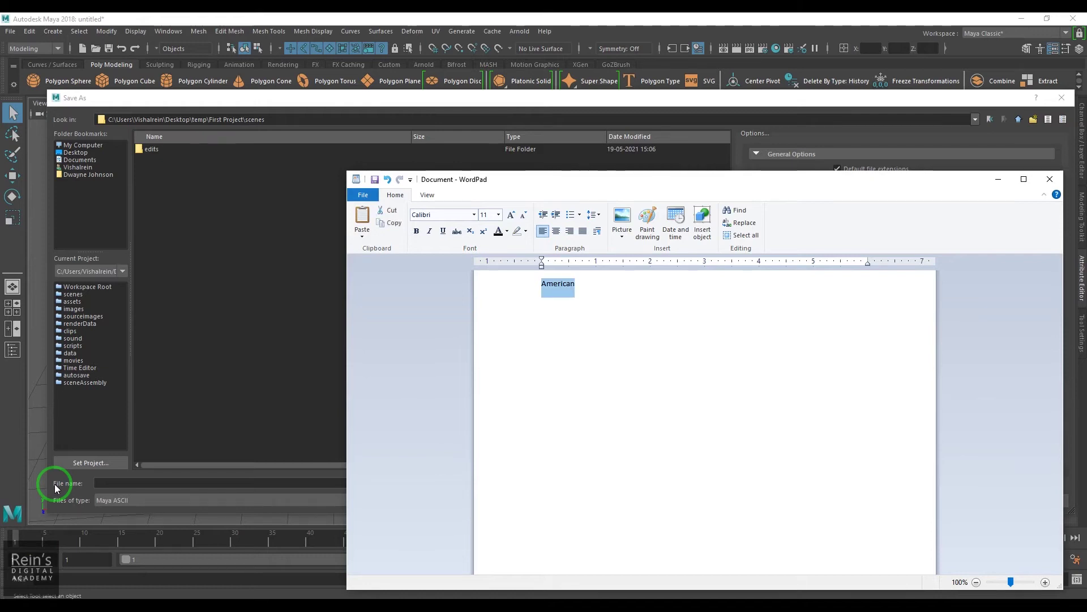
{"action": "key", "text": "ctrl+shift+period"}
{"action": "key", "text": "ctrl+shift+period"}
{"action": "key", "text": "ctrl+shift+period"}
{"action": "key", "text": "ctrl+shift+period"}
{"action": "key", "text": "ctrl+shift+period"}
{"action": "key", "text": "ctrl+shift+period"}
{"action": "key", "text": "ctrl+shift+period"}
{"action": "key", "text": "ctrl+shift+period"}
{"action": "key", "text": "ctrl+shift+period"}
{"action": "key", "text": "ctrl+shift+period"}
{"action": "key", "text": "ctrl+shift+period"}
{"action": "key", "text": "ctrl+shift+period"}
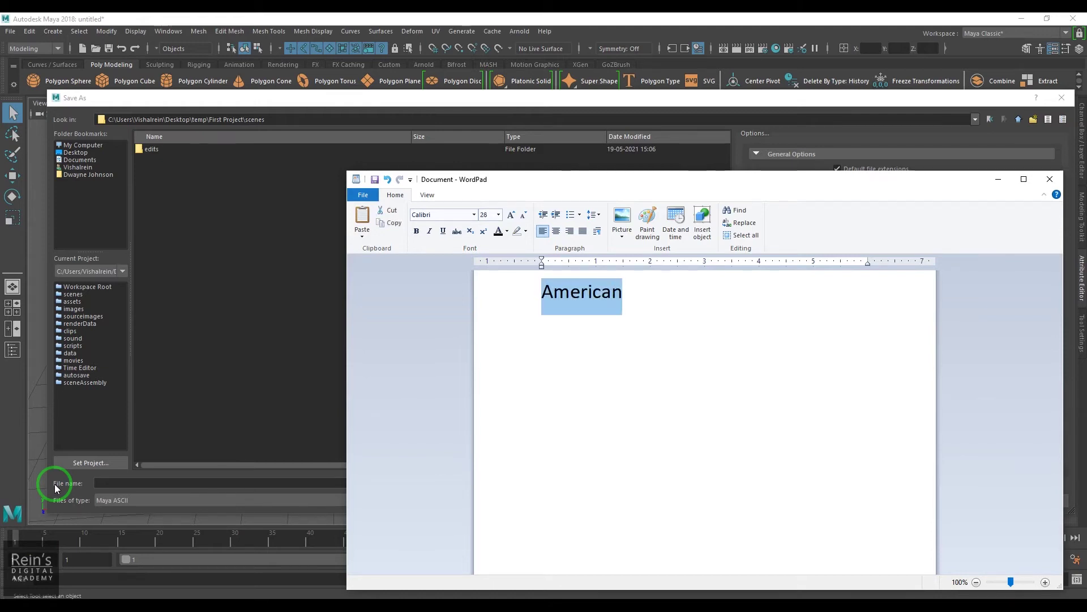
{"action": "key", "text": "ctrl+shift+comma"}
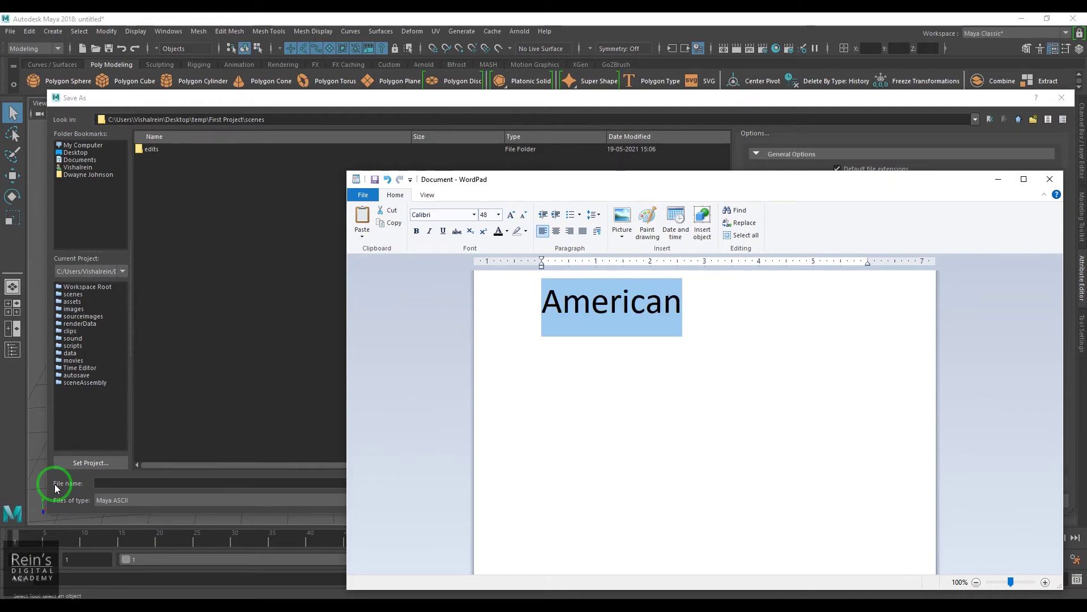
{"action": "key", "text": "End"}
Complete the text 'American Standard Code for Information Interchange', fixing the stray capital N.
{"action": "type", "text": "Standard"}
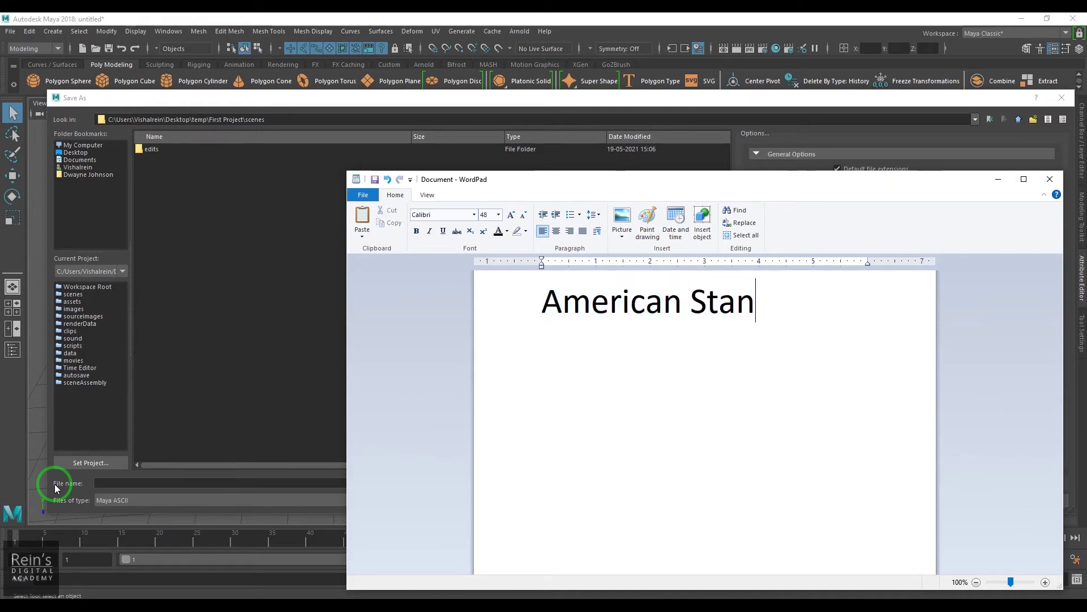
{"action": "type", "text": " C"}
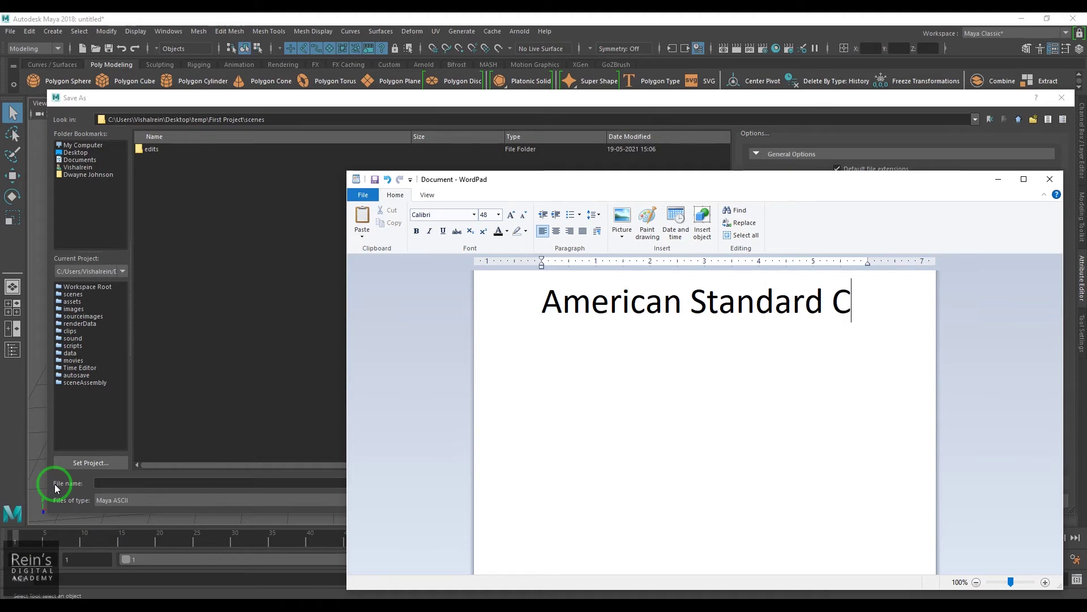
{"action": "type", "text": "ode for "}
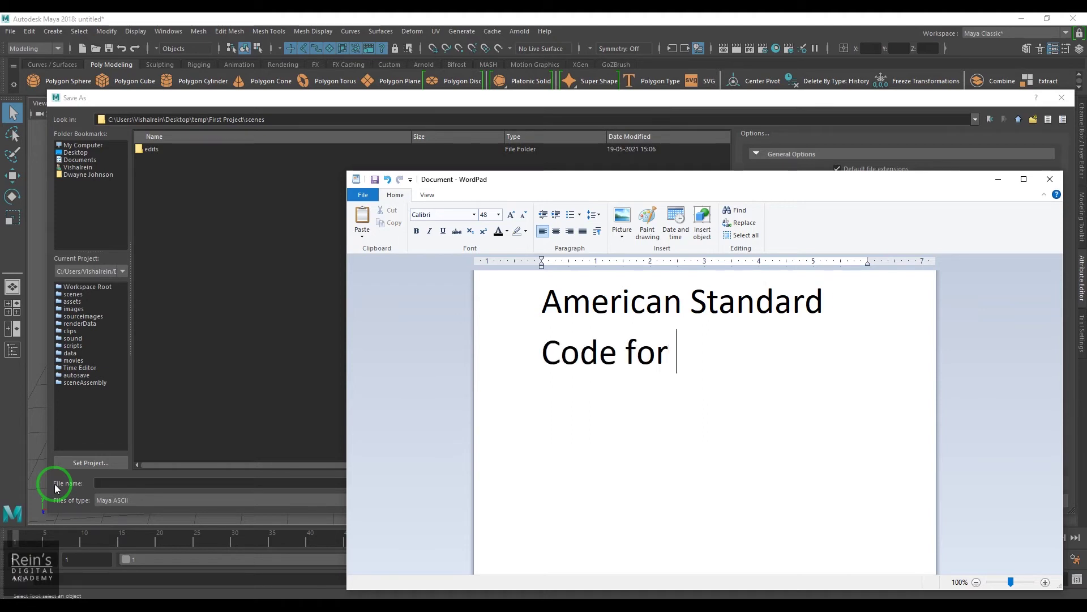
{"action": "type", "text": "Informatio"}
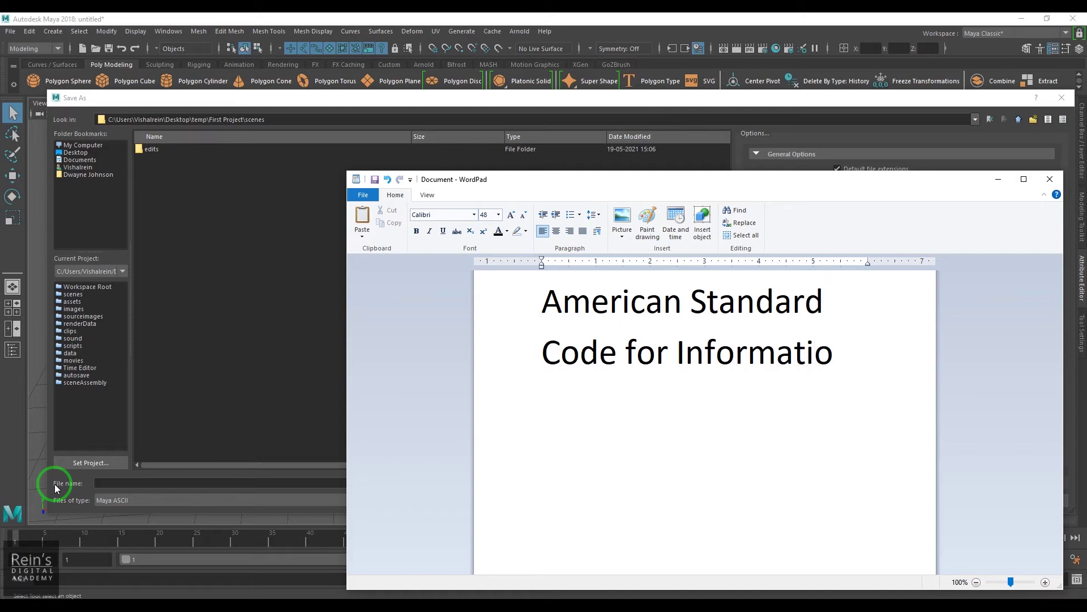
{"action": "type", "text": "n INte"}
{"action": "type", "text": "rchange"}
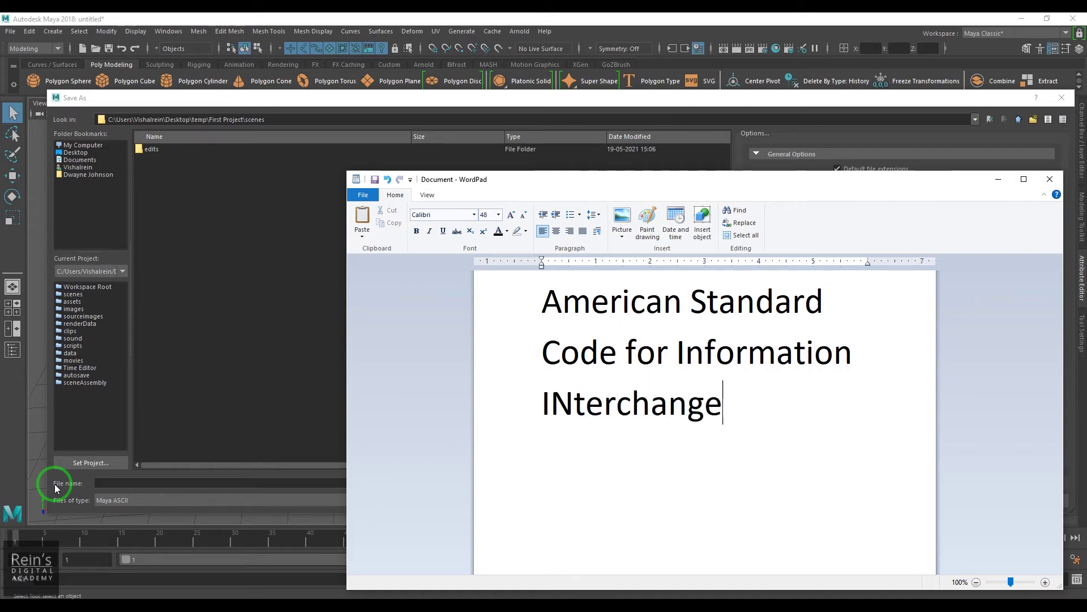
{"action": "key", "text": "Left"}
{"action": "key", "text": "Left"}
{"action": "key", "text": "Left"}
{"action": "key", "text": "Left"}
{"action": "key", "text": "Left"}
{"action": "key", "text": "Left"}
{"action": "key", "text": "Left"}
{"action": "key", "text": "Left"}
{"action": "key", "text": "Left"}
{"action": "key", "text": "BackSpace"}
{"action": "type", "text": "n"}
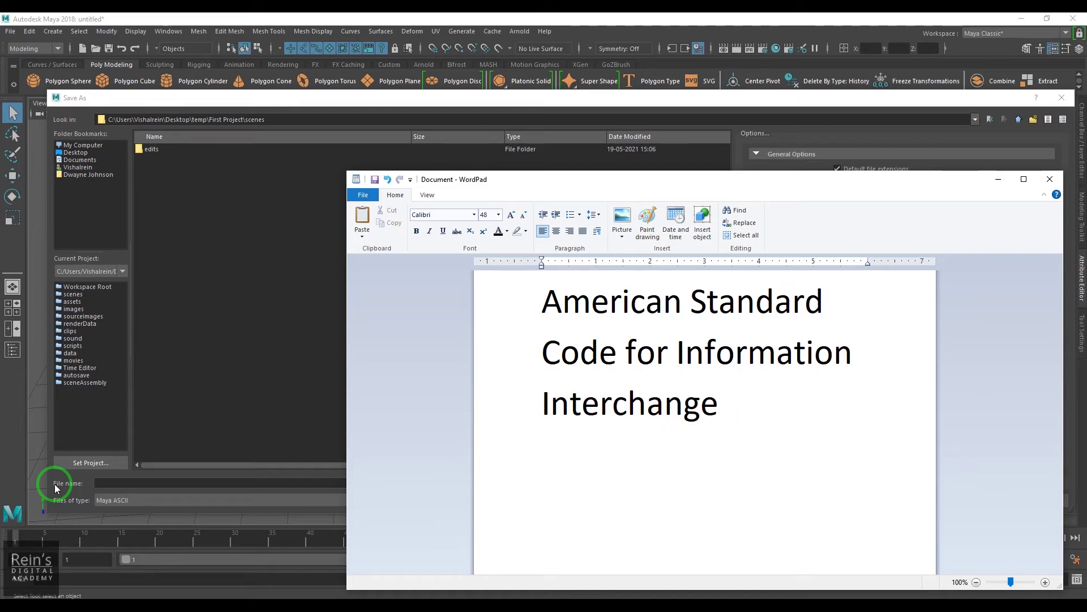
{"action": "key", "text": "Right"}
{"action": "key", "text": "Right"}
{"action": "key", "text": "Right"}
{"action": "key", "text": "Right"}
{"action": "key", "text": "Right"}
{"action": "key", "text": "Right"}
{"action": "key", "text": "Right"}
{"action": "key", "text": "Right"}
{"action": "key", "text": "Right"}
Add 'MA' and 'Maya Binary' on separate new lines below.
{"action": "key", "text": "Return"}
{"action": "type", "text": "MA"}
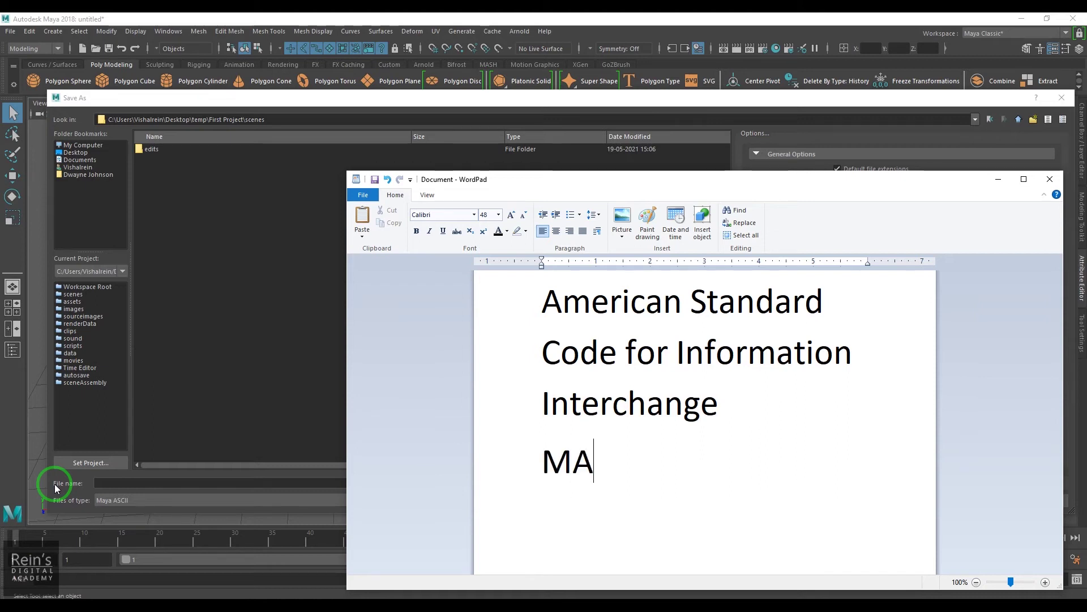
{"action": "key", "text": "Return"}
{"action": "type", "text": "Ma"}
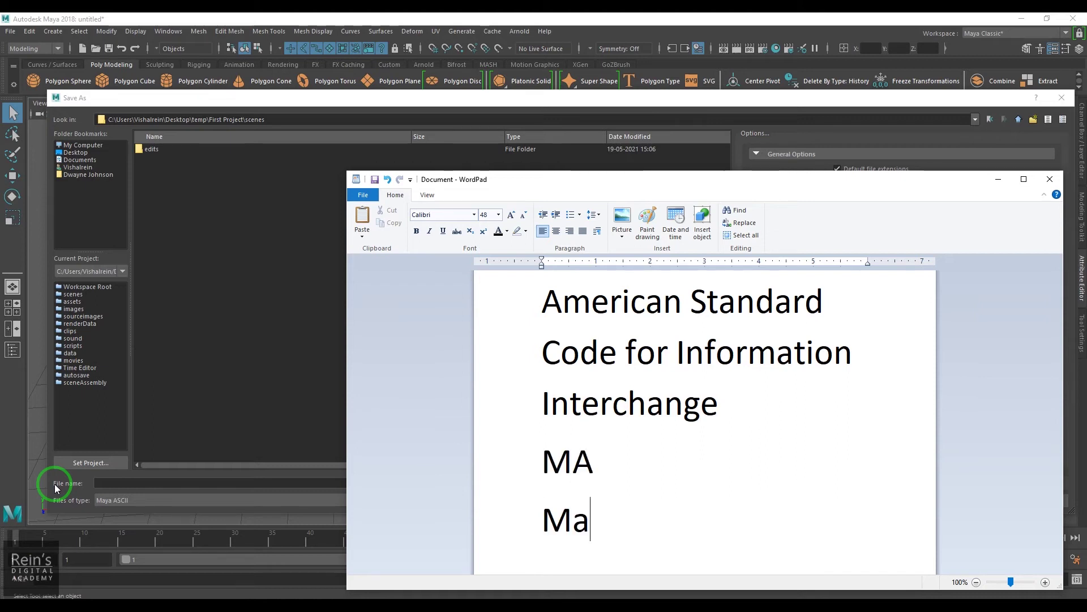
{"action": "type", "text": "ya"}
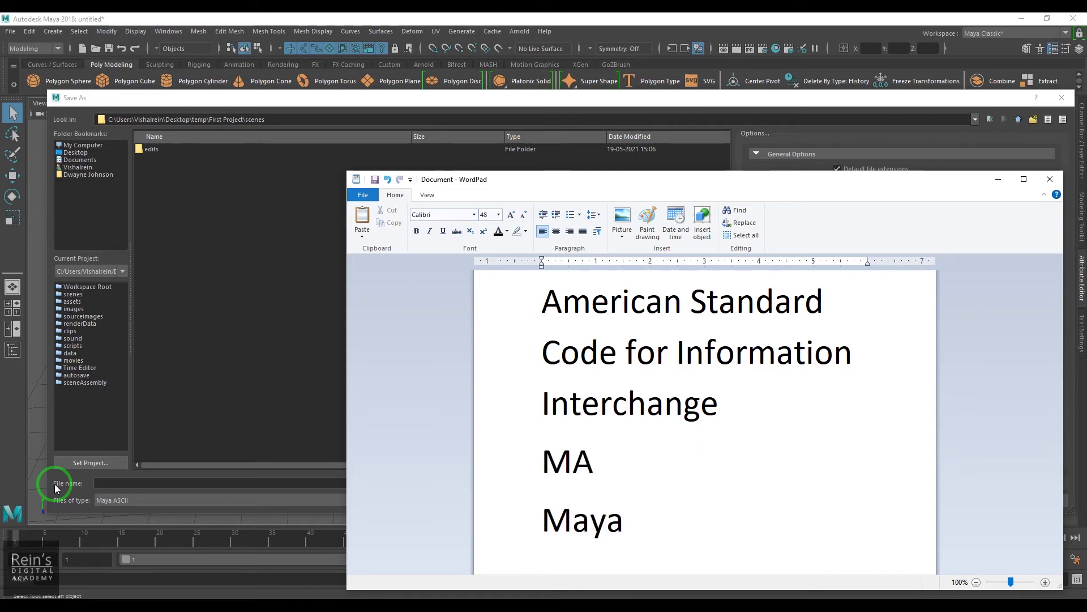
{"action": "type", "text": " Binary"}
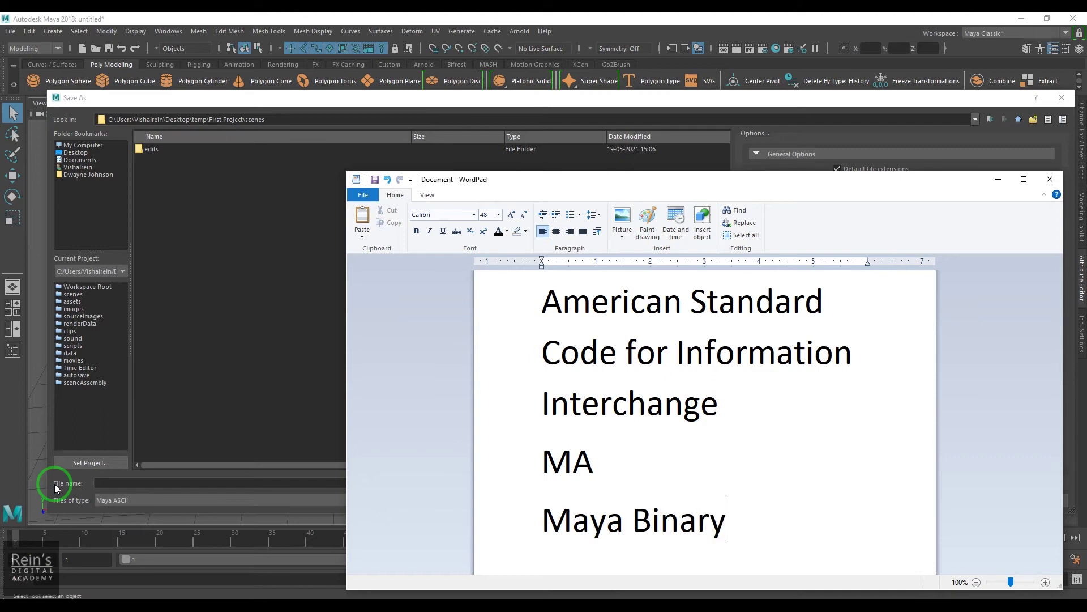
{"action": "left_click", "coordinate": [111, 498]}
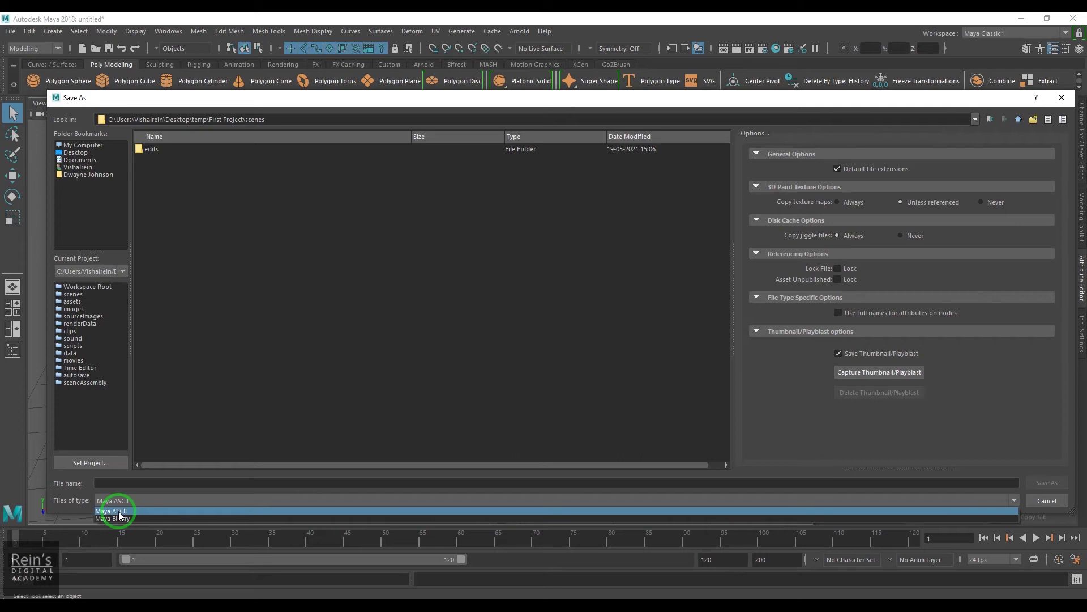
Save the scene as Test01.ma in Maya ASCII format.
{"action": "left_click", "coordinate": [113, 511]}
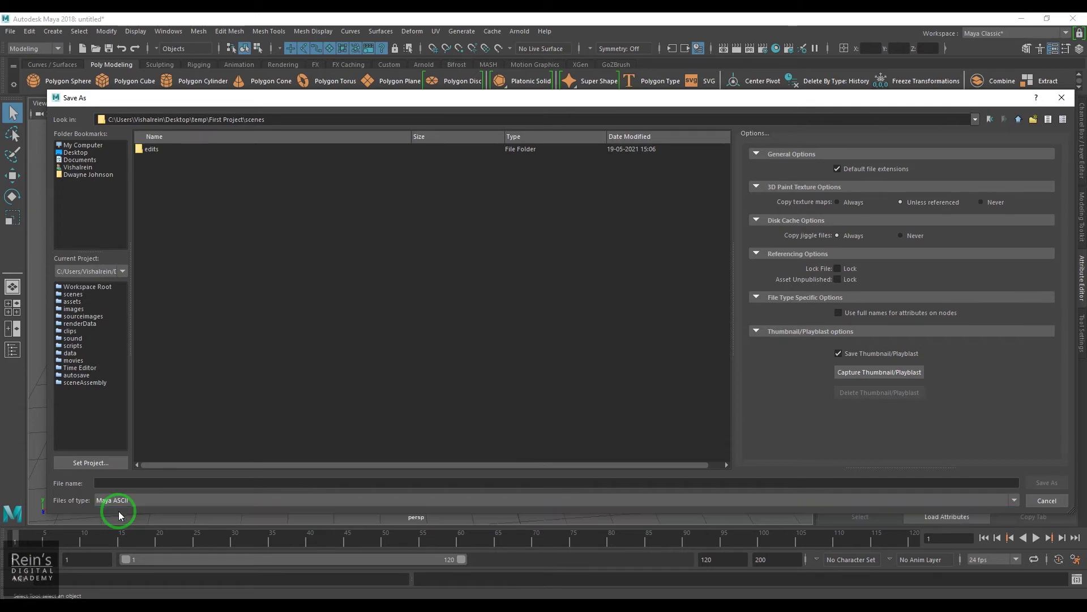
{"action": "left_click", "coordinate": [123, 479]}
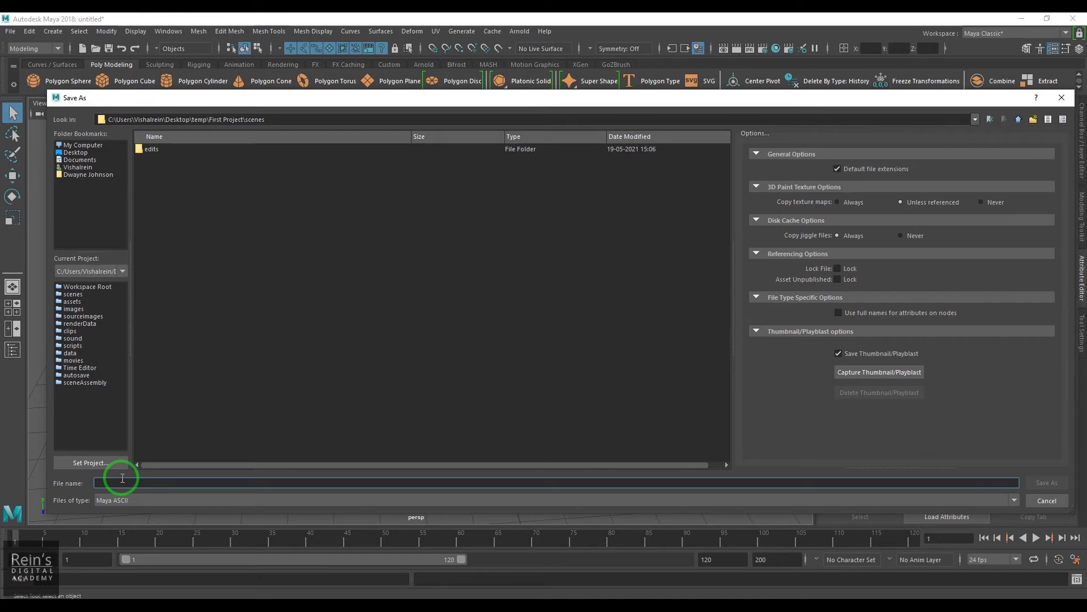
{"action": "type", "text": "Test MA"}
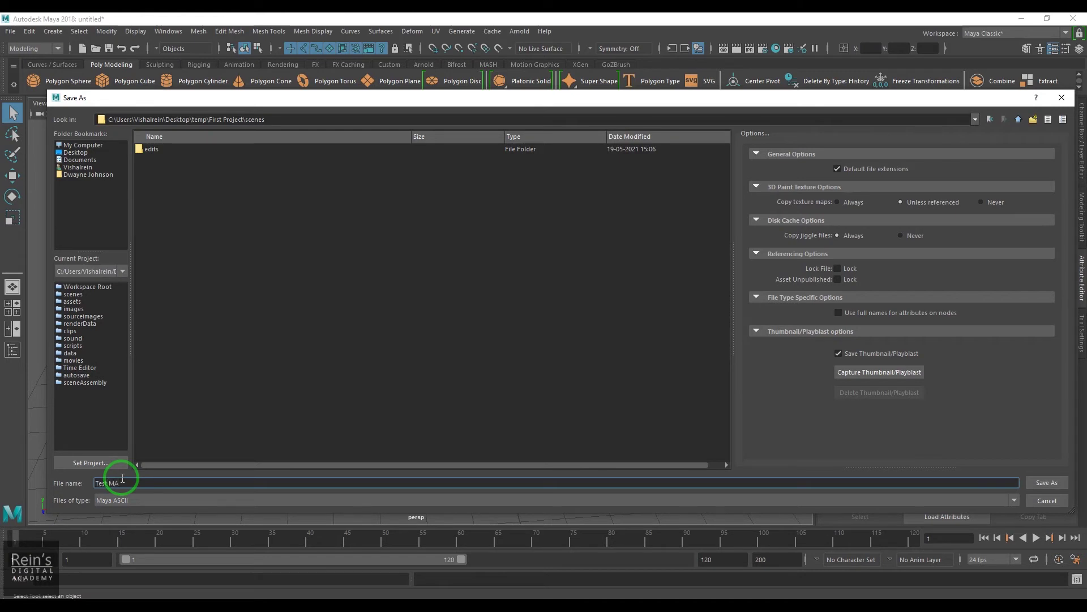
{"action": "key", "text": "BackSpace"}
{"action": "key", "text": "BackSpace"}
{"action": "type", "text": "01"}
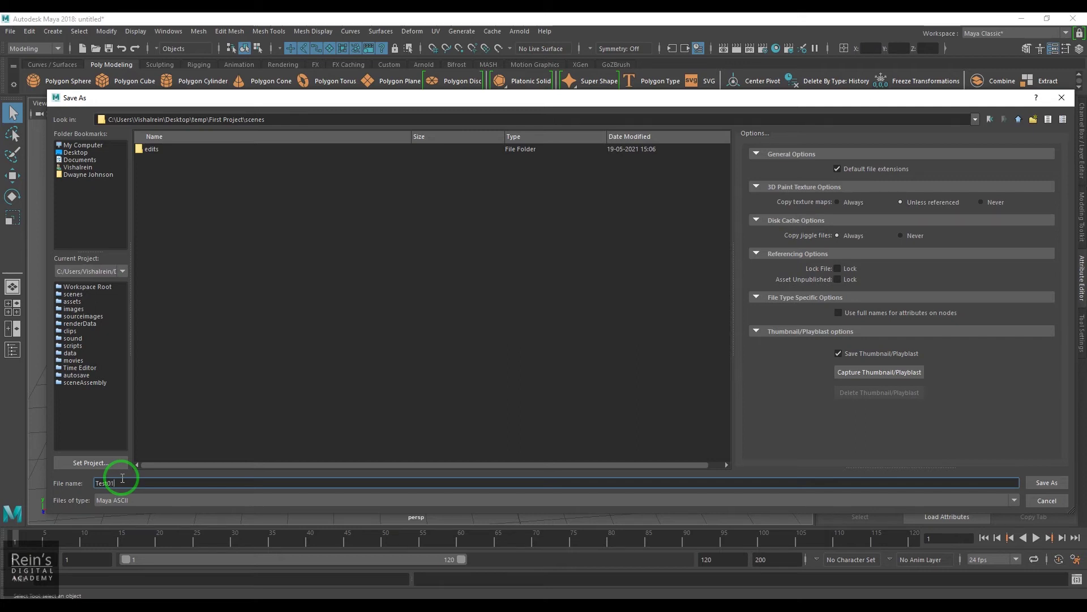
{"action": "key", "text": "Return"}
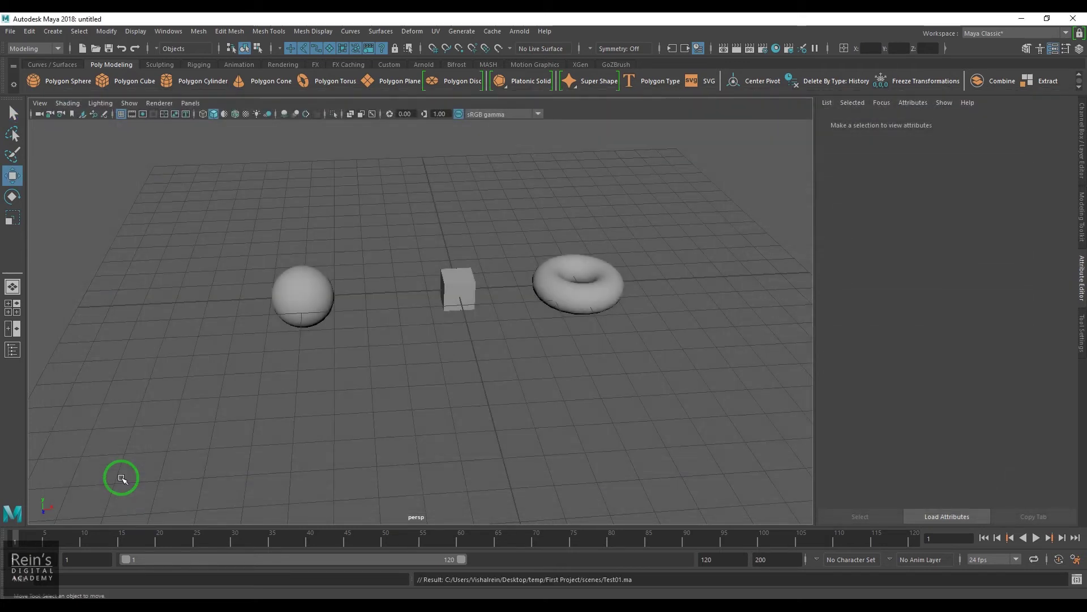
{"action": "left_click", "coordinate": [10, 32]}
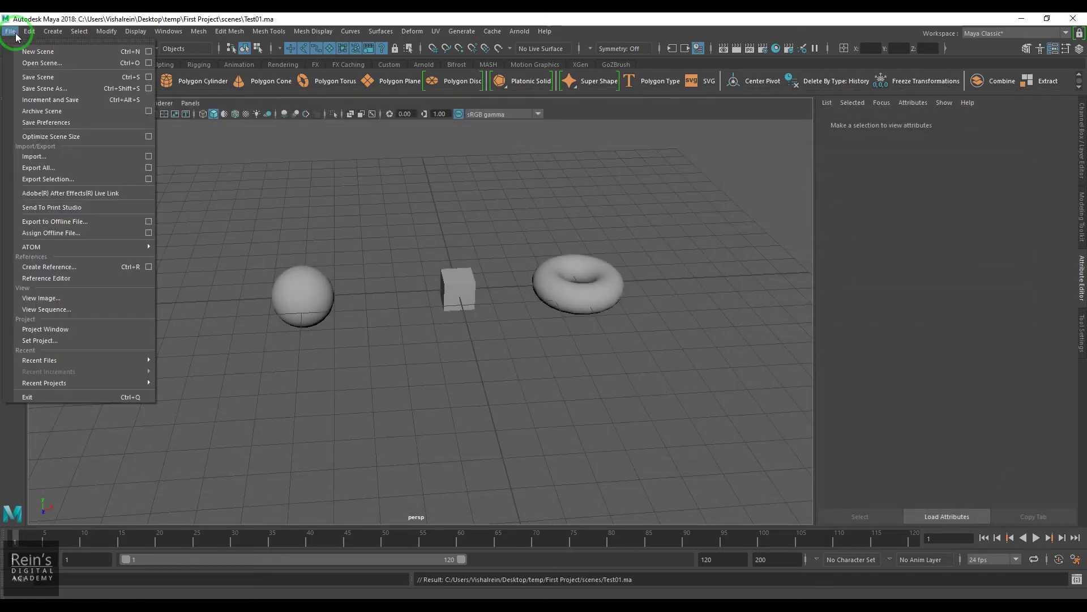
Save a copy as Test02 with the Maya Binary file type.
{"action": "left_click", "coordinate": [70, 91]}
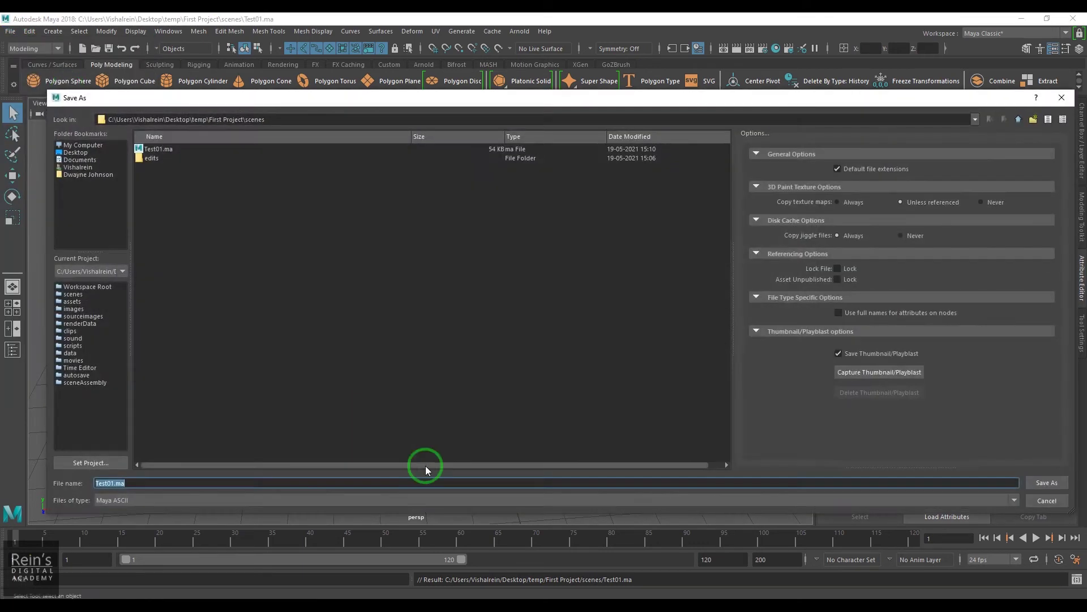
{"action": "left_click", "coordinate": [120, 484]}
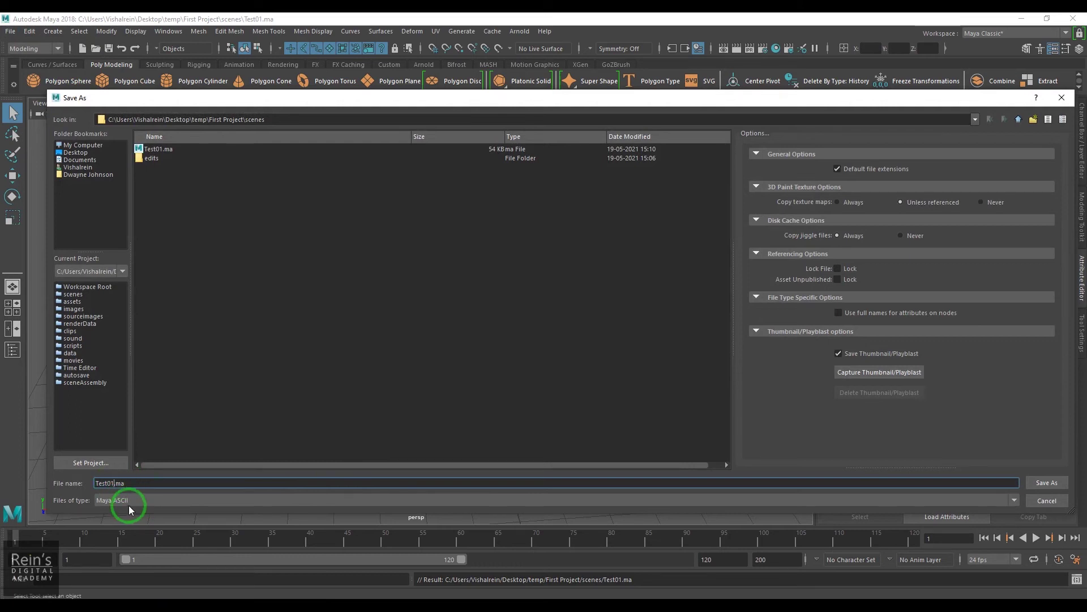
{"action": "type", "text": "2"}
{"action": "key", "text": "Return"}
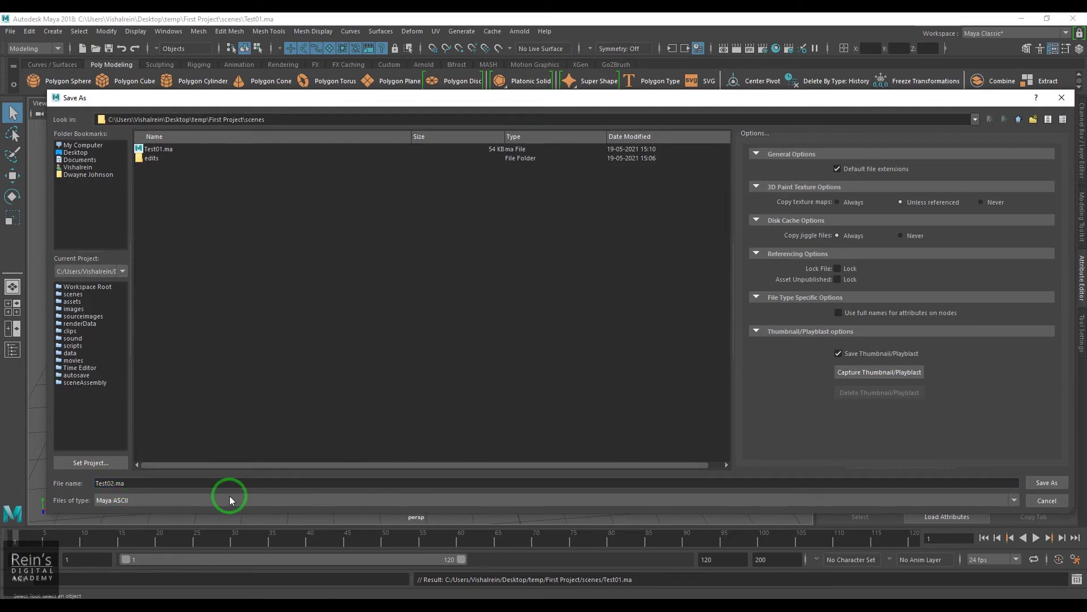
{"action": "left_click", "coordinate": [229, 495]}
{"action": "left_click", "coordinate": [142, 518]}
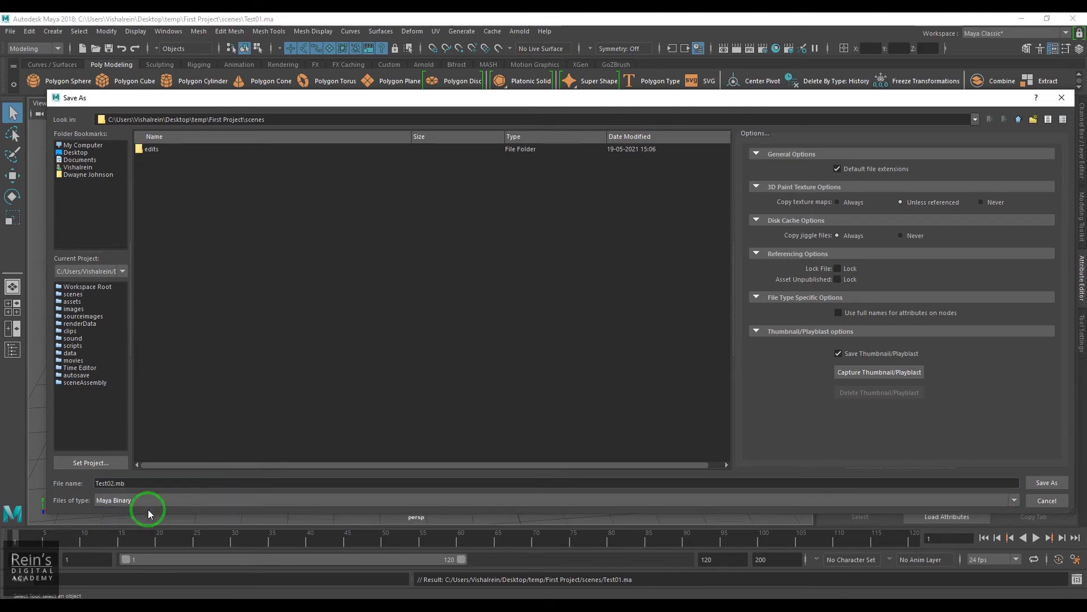
{"action": "left_click", "coordinate": [1046, 483]}
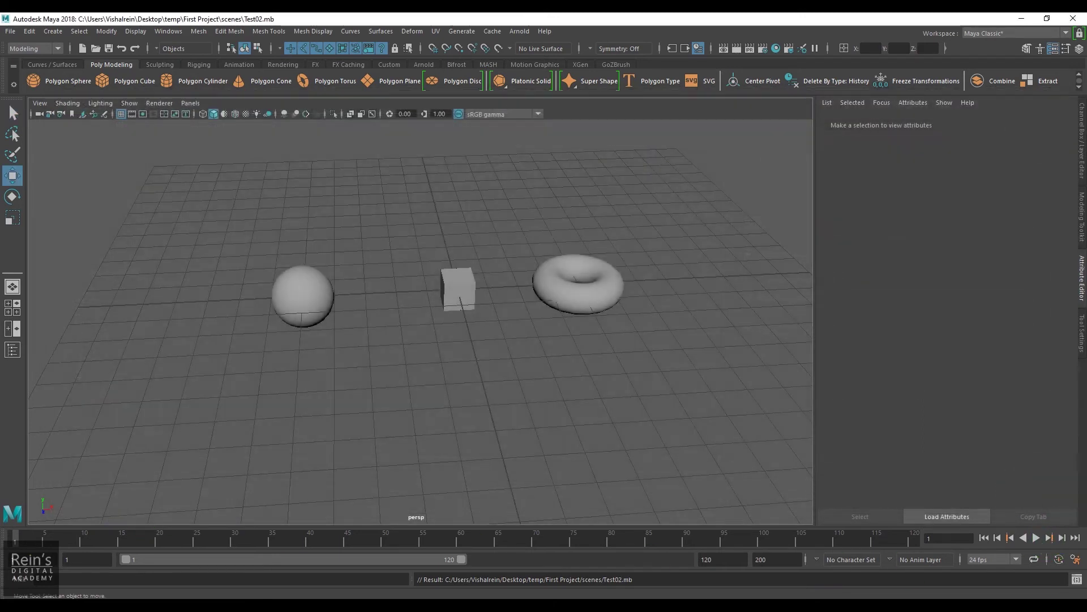
Open the scenes folder in File Explorer and compare Test01.ma (55 KB) with Test02.mb (53 KB).
{"action": "left_click", "coordinate": [170, 577]}
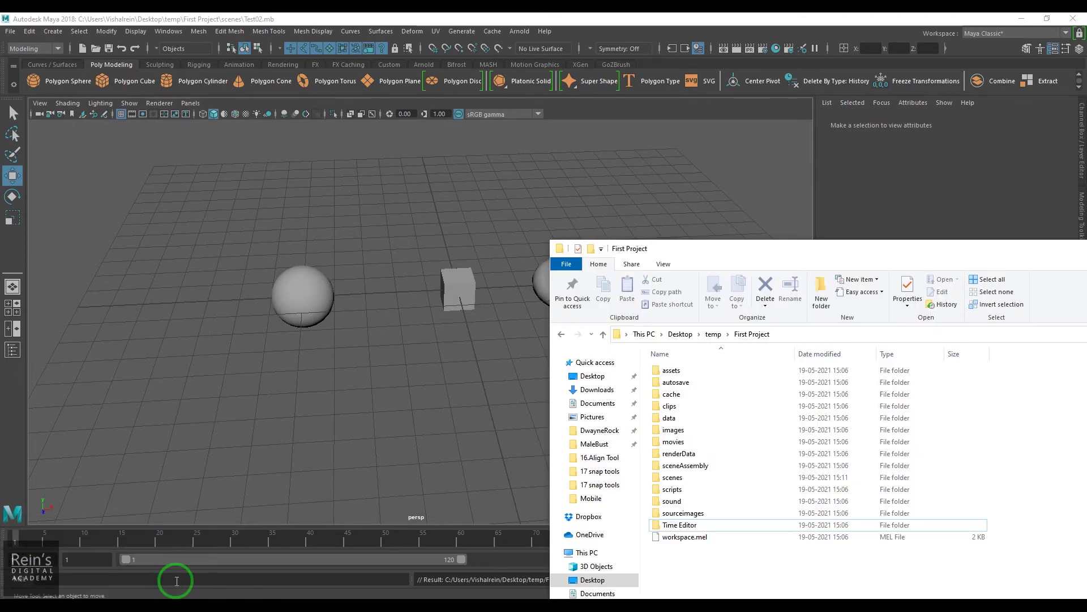
{"action": "double_click", "coordinate": [688, 478]}
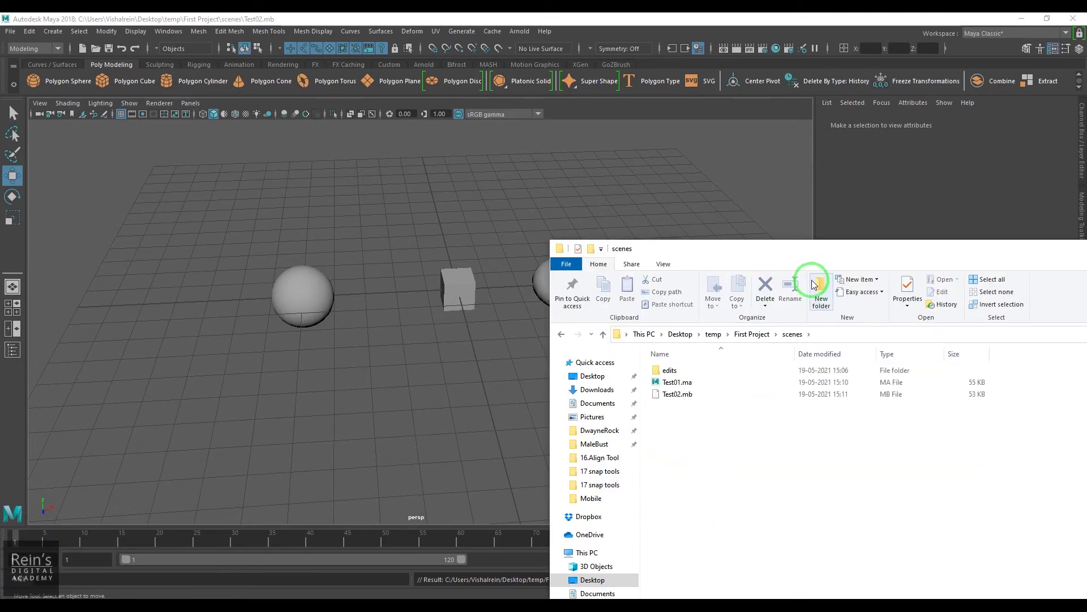
{"action": "left_click_drag", "start_coordinate": [818, 249], "coordinate": [579, 114]}
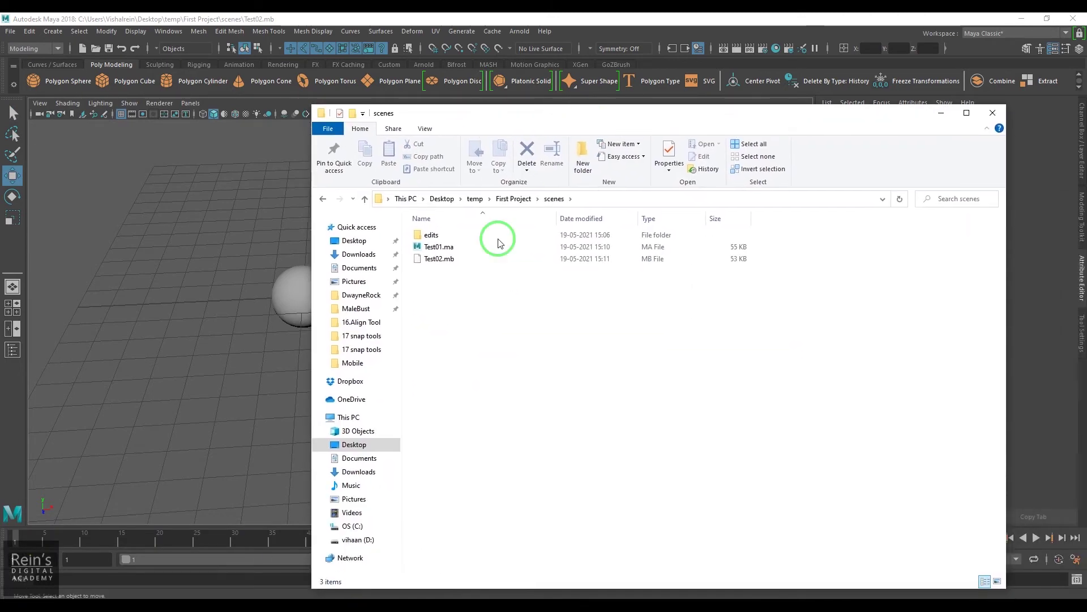
{"action": "left_click", "coordinate": [449, 248]}
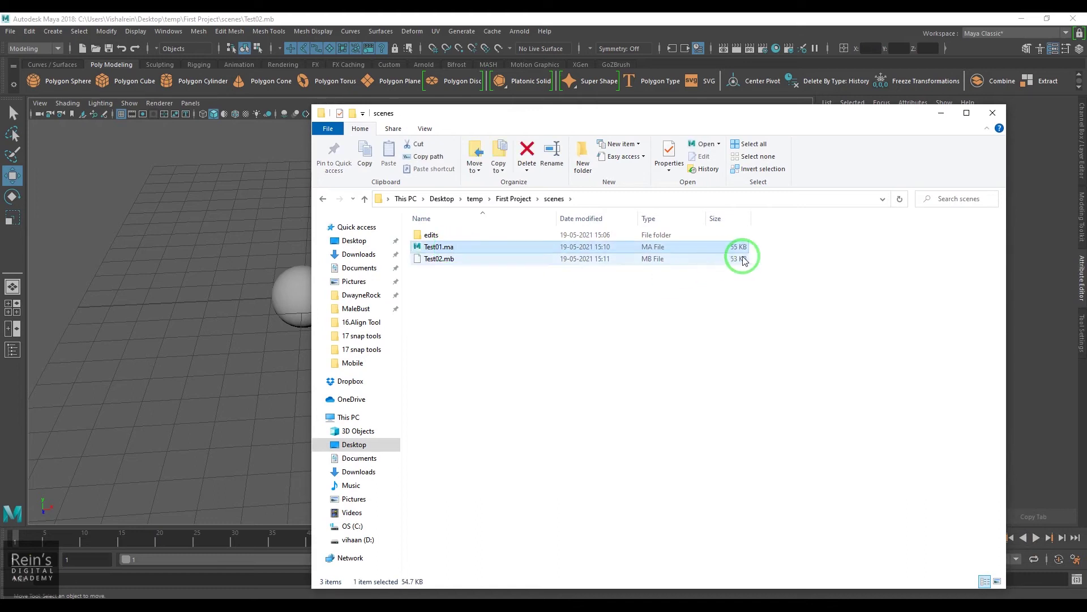
{"action": "left_click", "coordinate": [452, 259]}
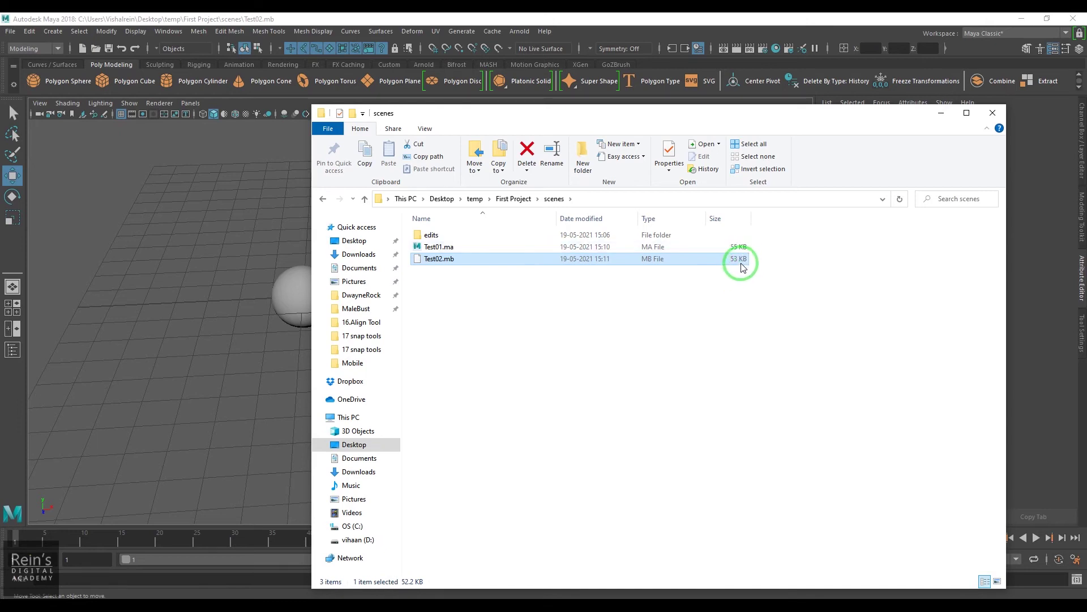
{"action": "left_click", "coordinate": [445, 248]}
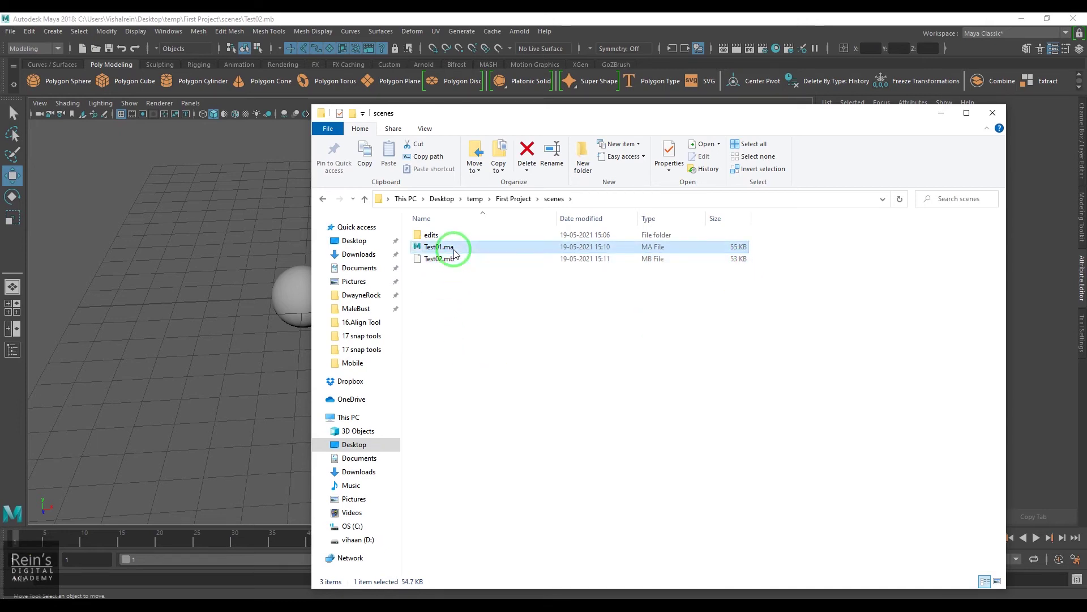
{"action": "left_click", "coordinate": [459, 259]}
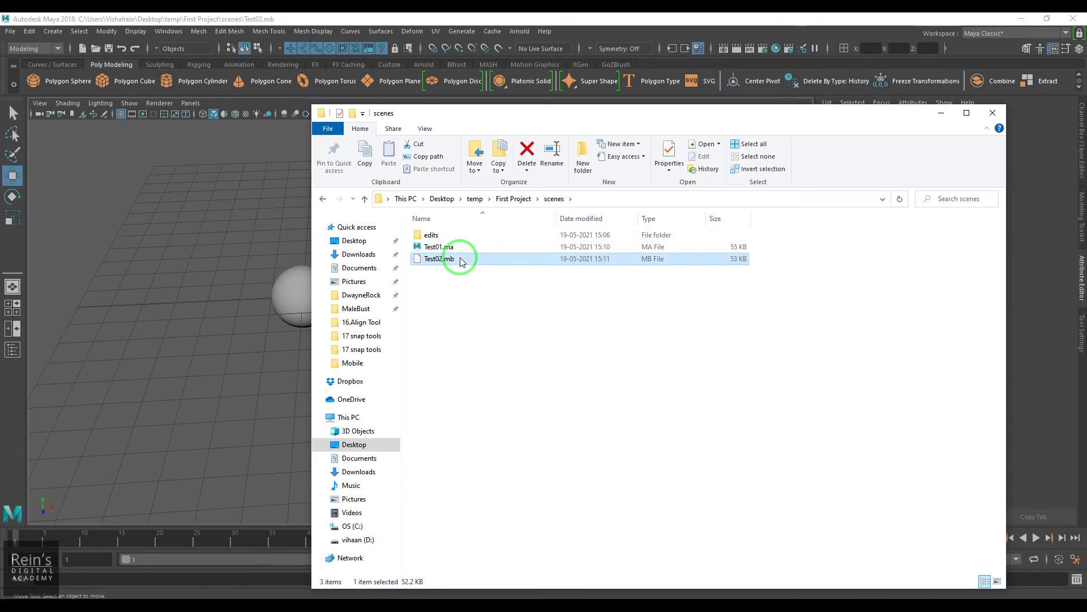
{"action": "left_click", "coordinate": [460, 250]}
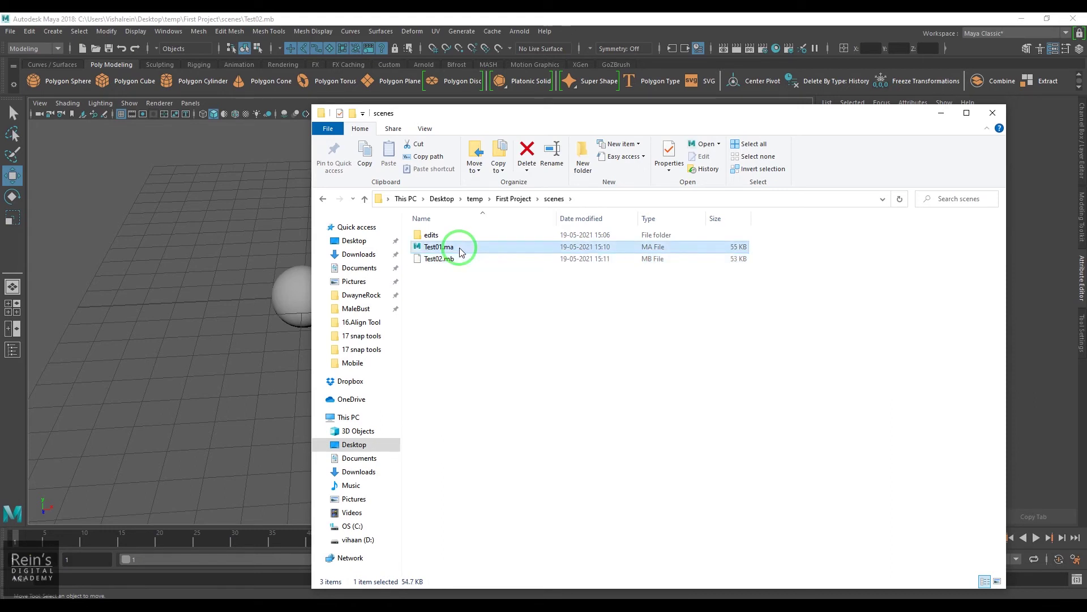
{"action": "right_click", "coordinate": [460, 252]}
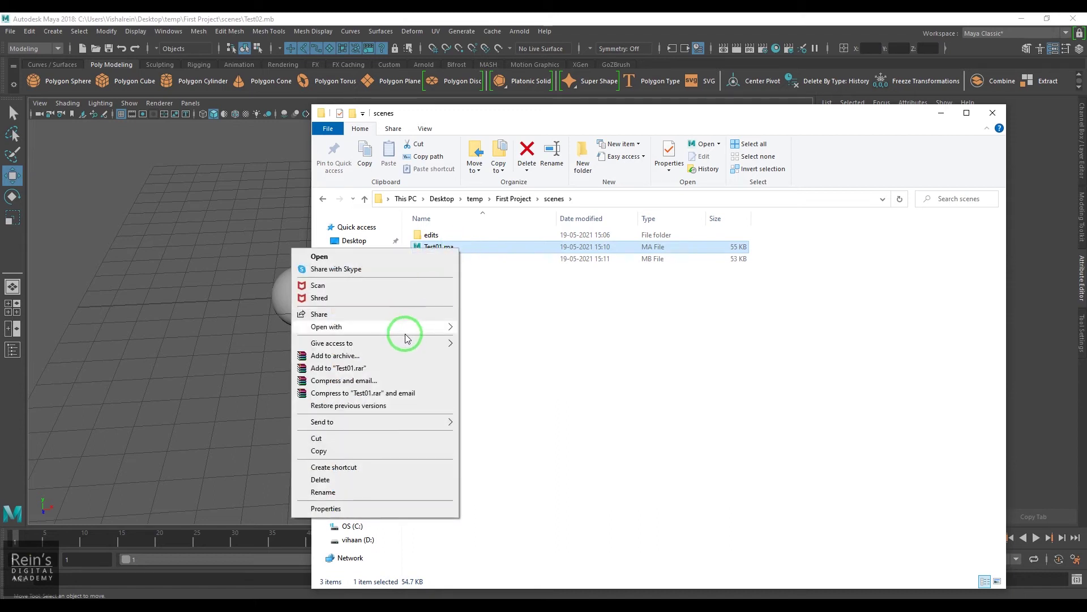
{"action": "mouse_move", "coordinate": [410, 329]}
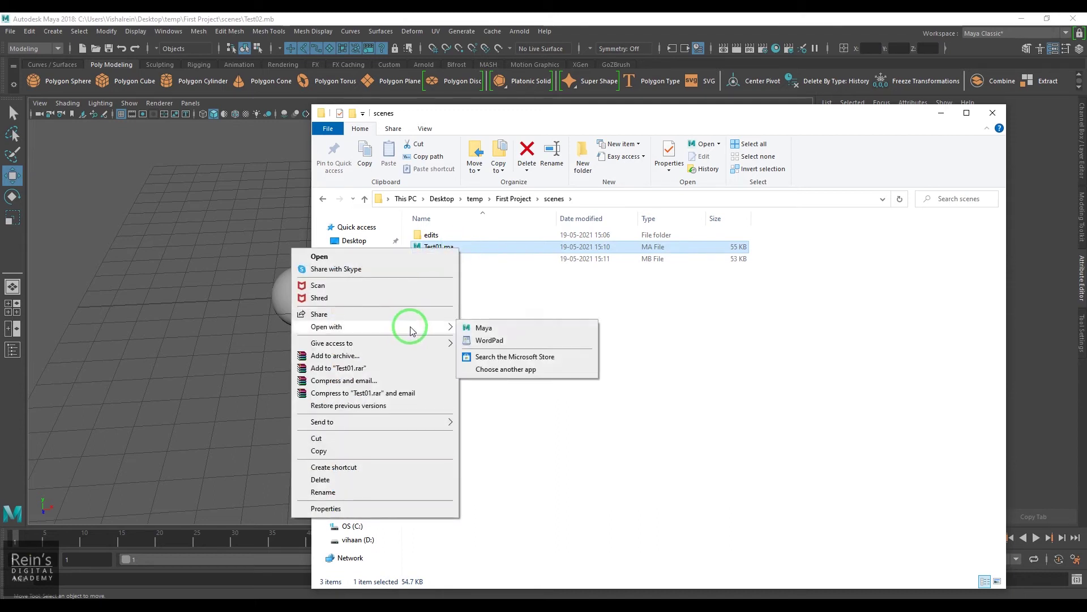
{"action": "left_click", "coordinate": [497, 340]}
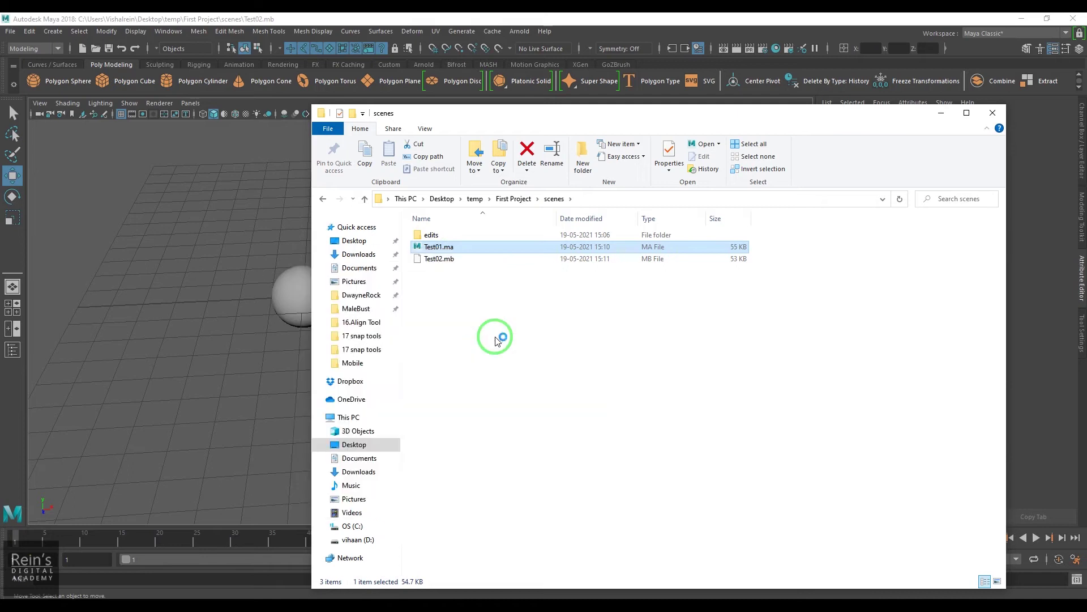
{"action": "double_click", "coordinate": [746, 180]}
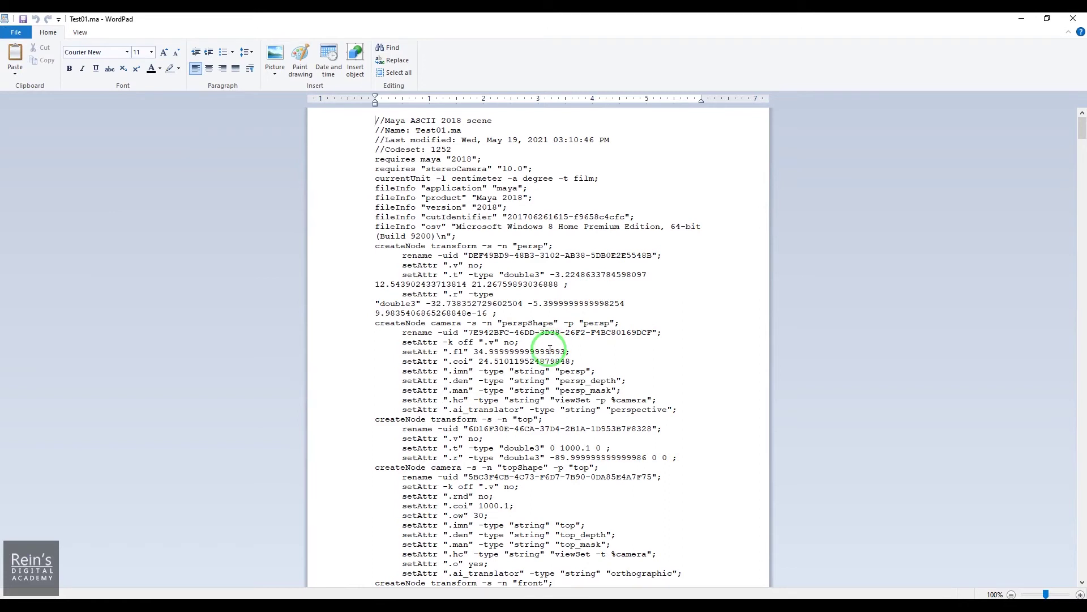
{"action": "scroll", "coordinate": [551, 345], "scroll_direction": "down", "scroll_amount": 8}
{"action": "scroll", "coordinate": [548, 350], "scroll_direction": "down", "scroll_amount": 15}
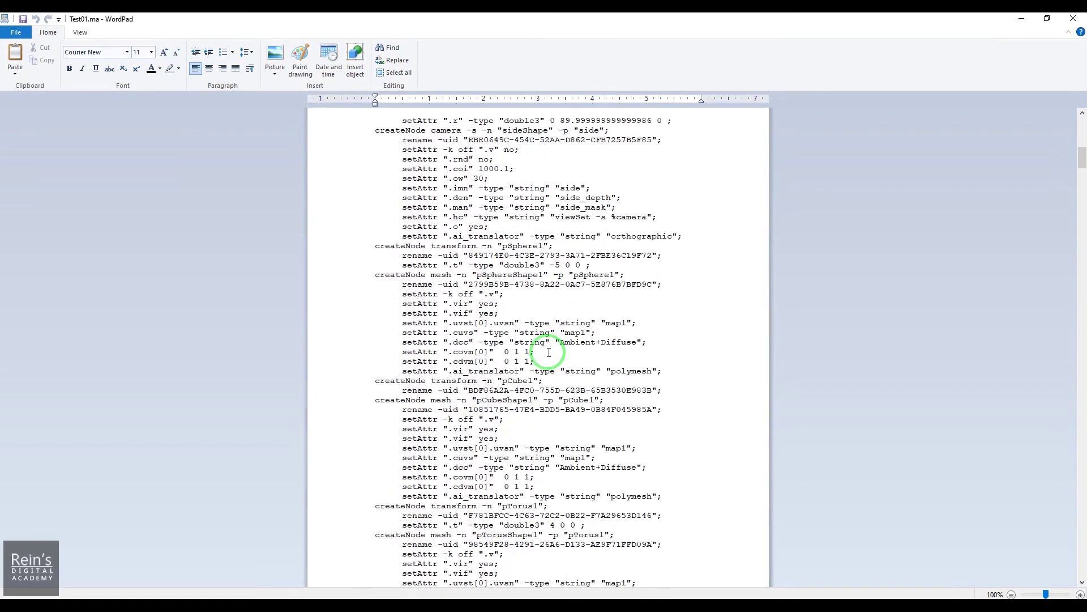
{"action": "scroll", "coordinate": [549, 352], "scroll_direction": "down", "scroll_amount": 20}
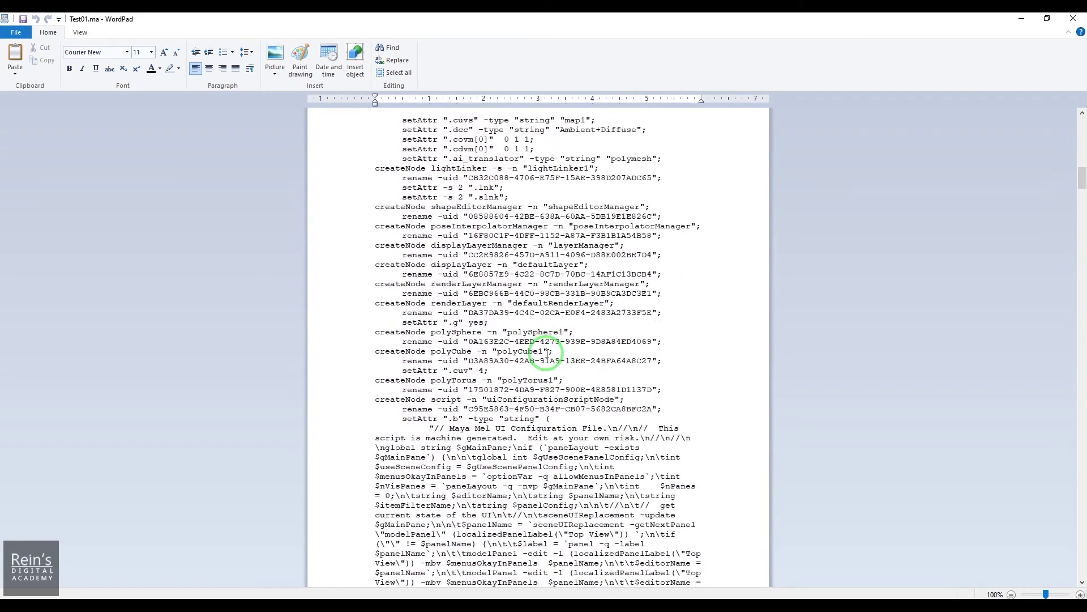
{"action": "scroll", "coordinate": [547, 354], "scroll_direction": "down", "scroll_amount": 2}
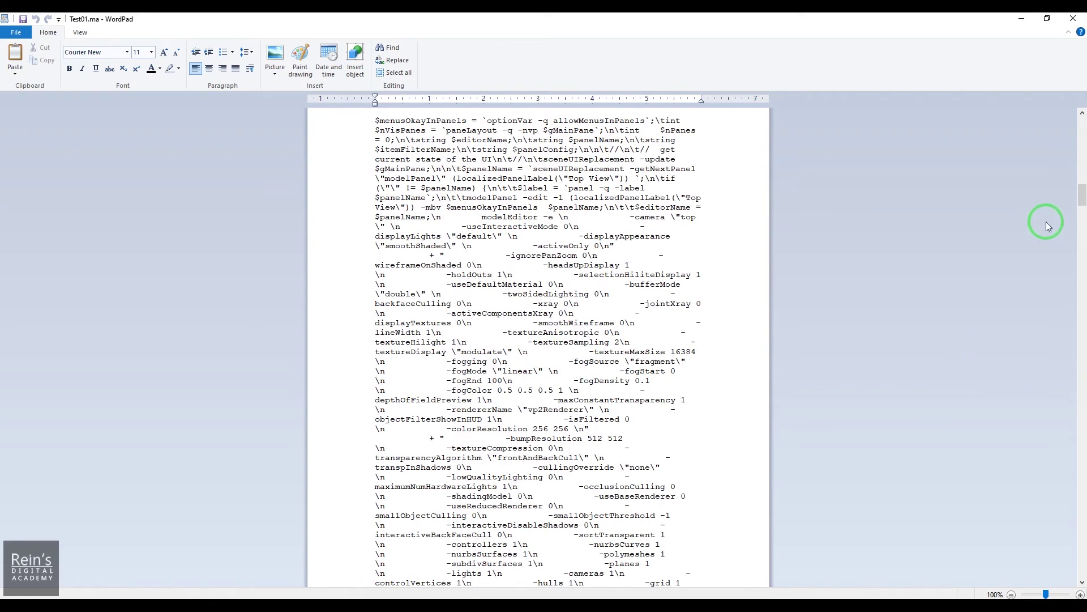
{"action": "left_click_drag", "start_coordinate": [1081, 195], "coordinate": [1079, 120]}
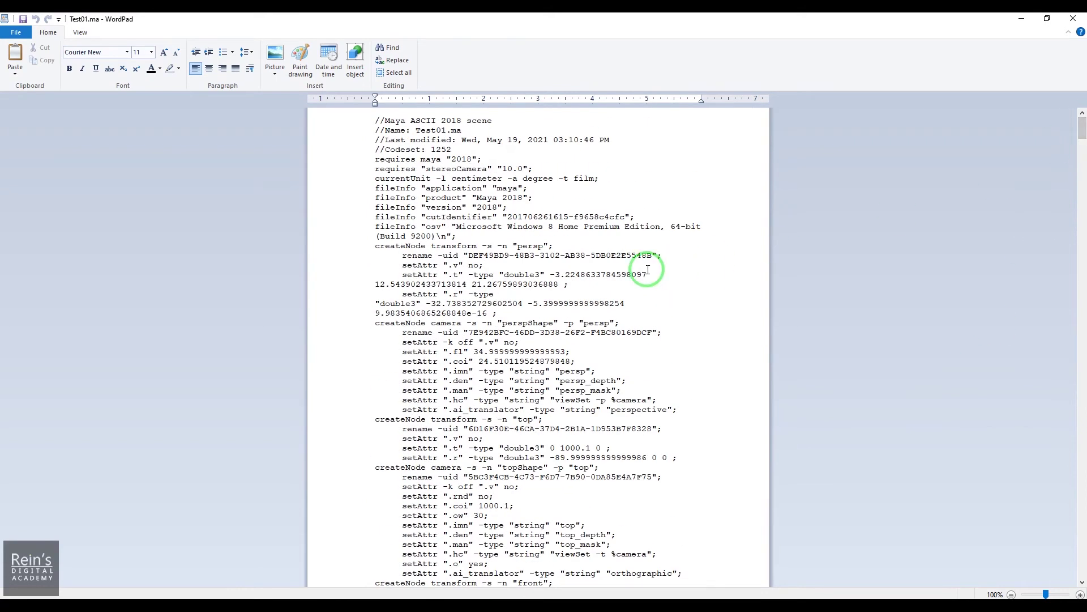
{"action": "left_click", "coordinate": [1073, 19]}
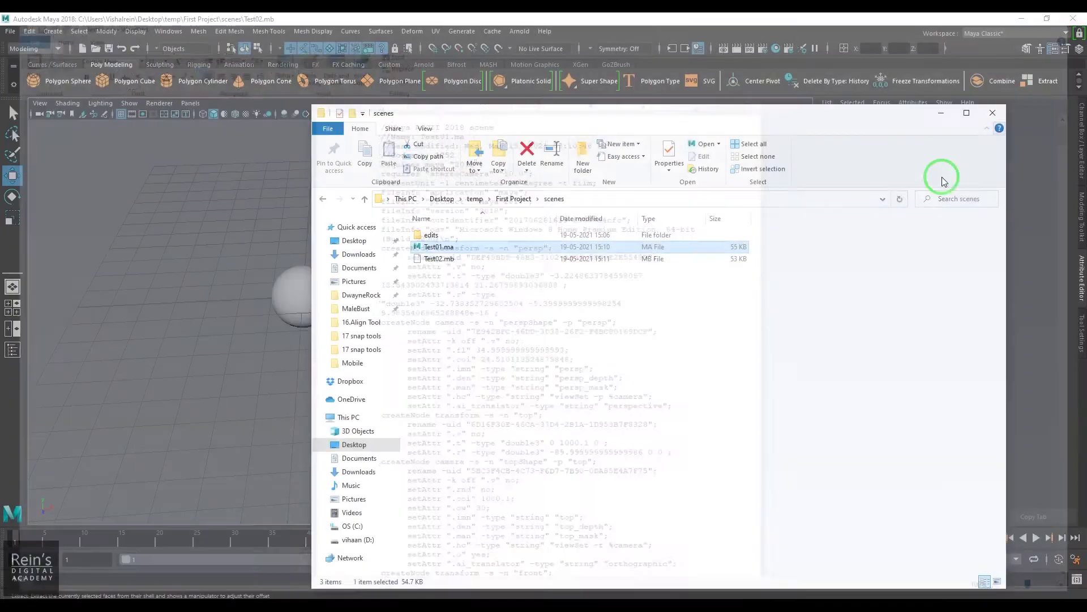
Open Test02.mb in WordPad through Open with, then close WordPad.
{"action": "left_click", "coordinate": [446, 260]}
{"action": "right_click", "coordinate": [445, 261]}
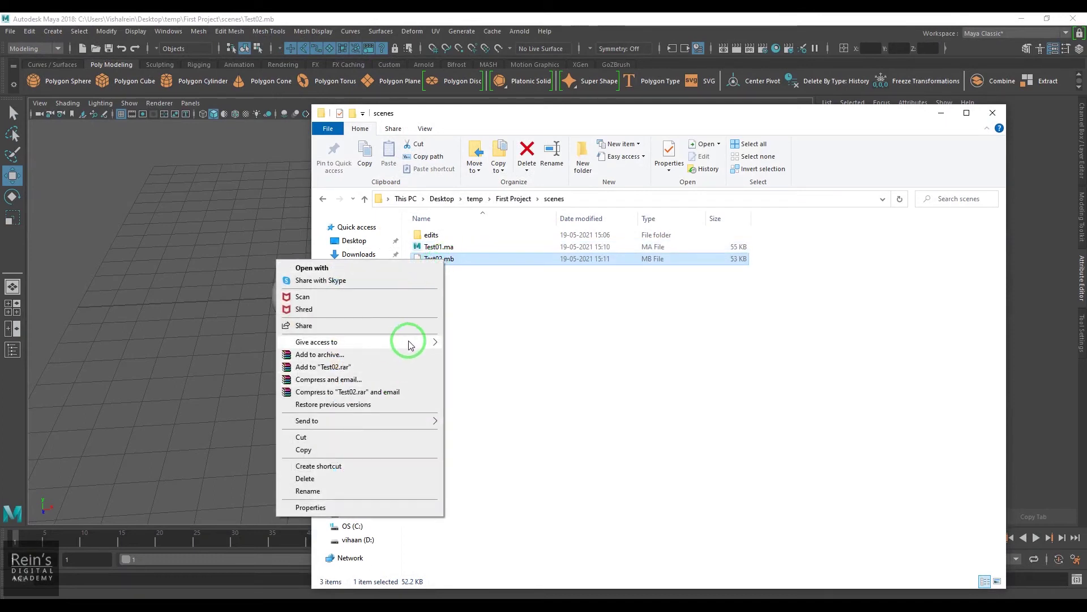
{"action": "left_click", "coordinate": [406, 268]}
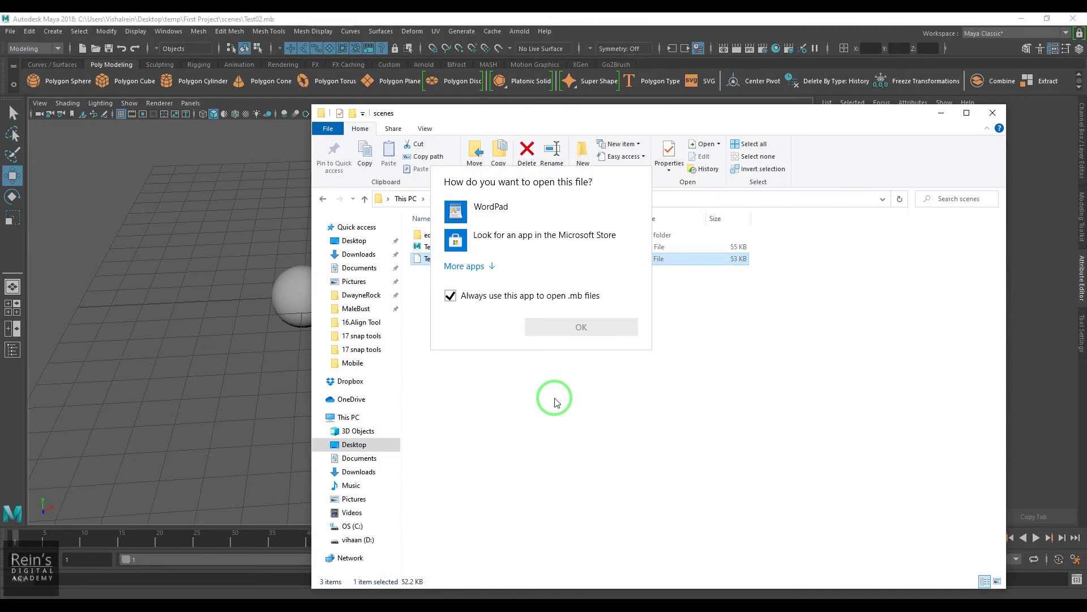
{"action": "left_click", "coordinate": [489, 210]}
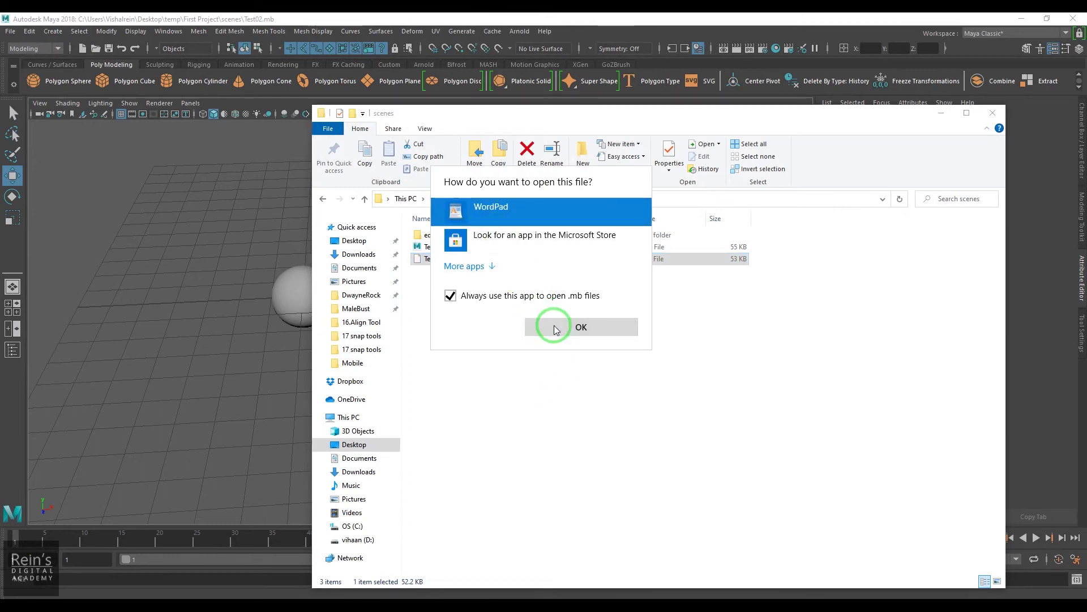
{"action": "left_click", "coordinate": [555, 324]}
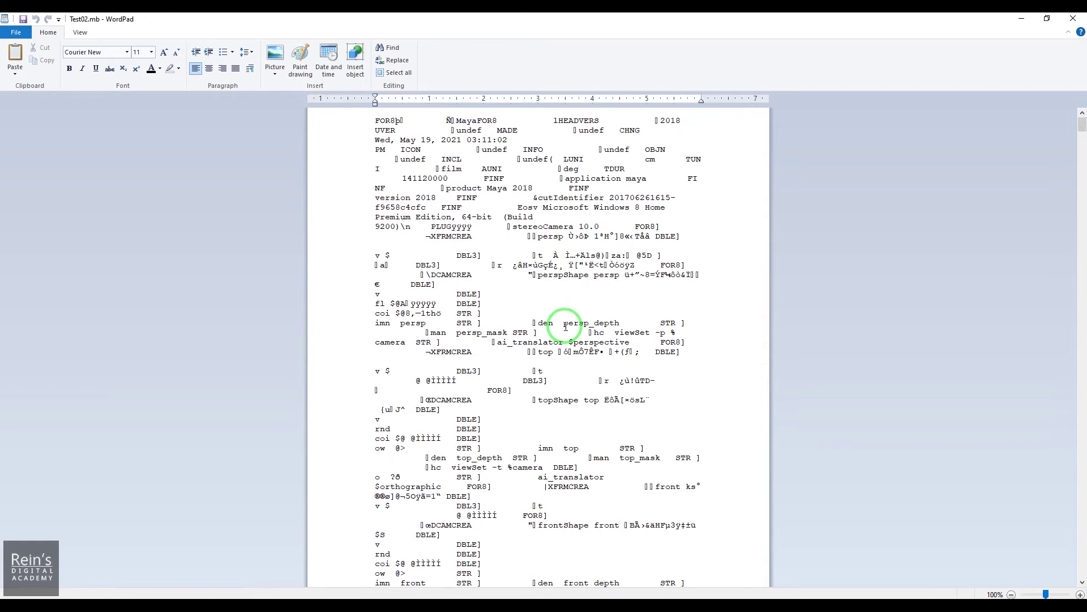
{"action": "left_click", "coordinate": [1073, 19]}
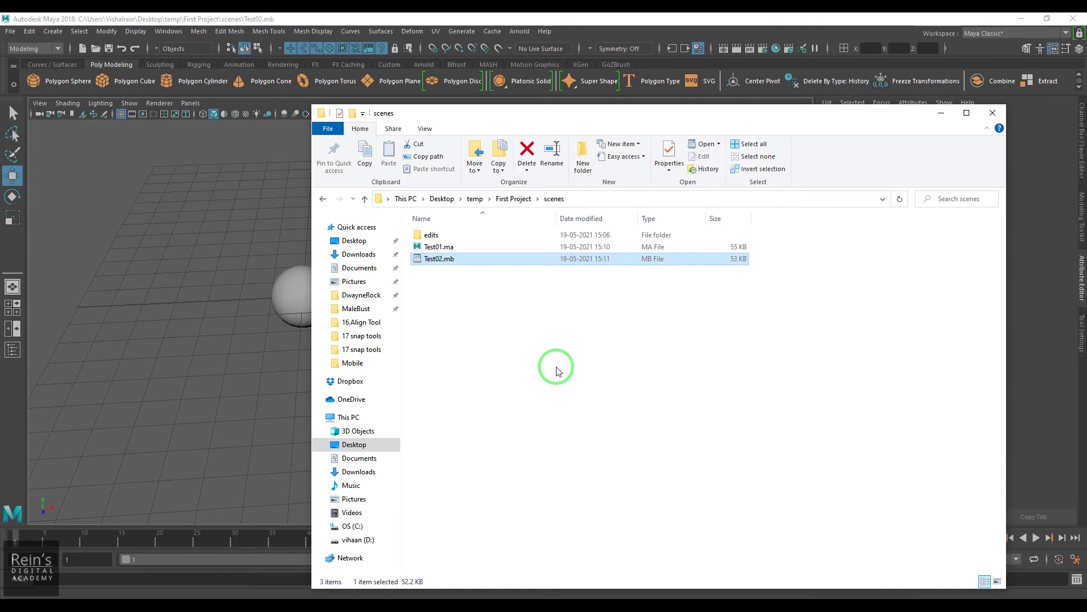
Close File Explorer, dismiss the Save Scene As options, and start a new scene with one polygon sphere.
{"action": "left_click", "coordinate": [464, 251]}
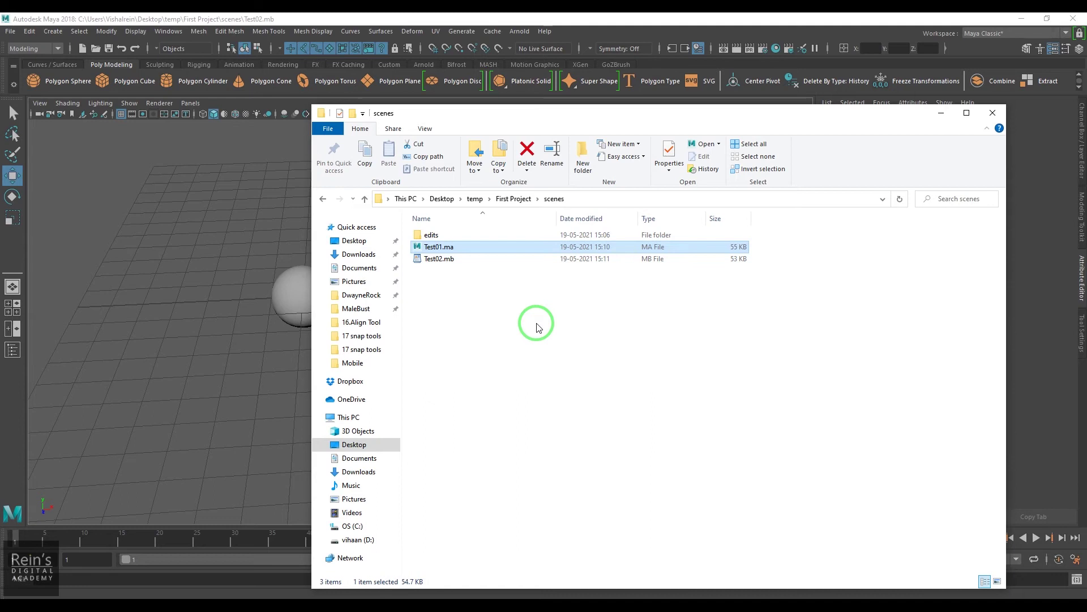
{"action": "left_click", "coordinate": [993, 113]}
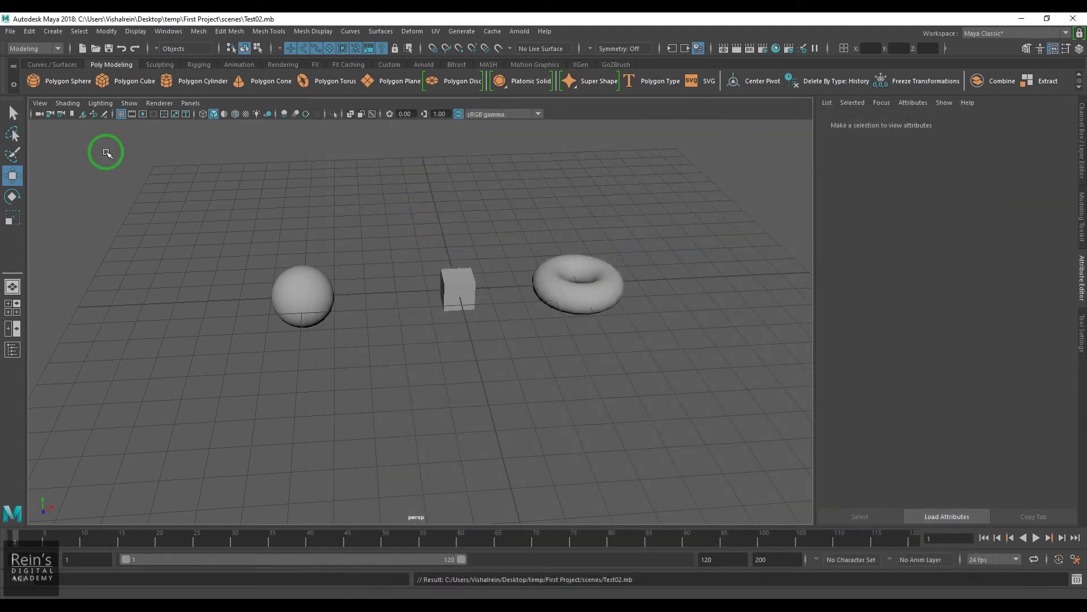
{"action": "left_click", "coordinate": [10, 31]}
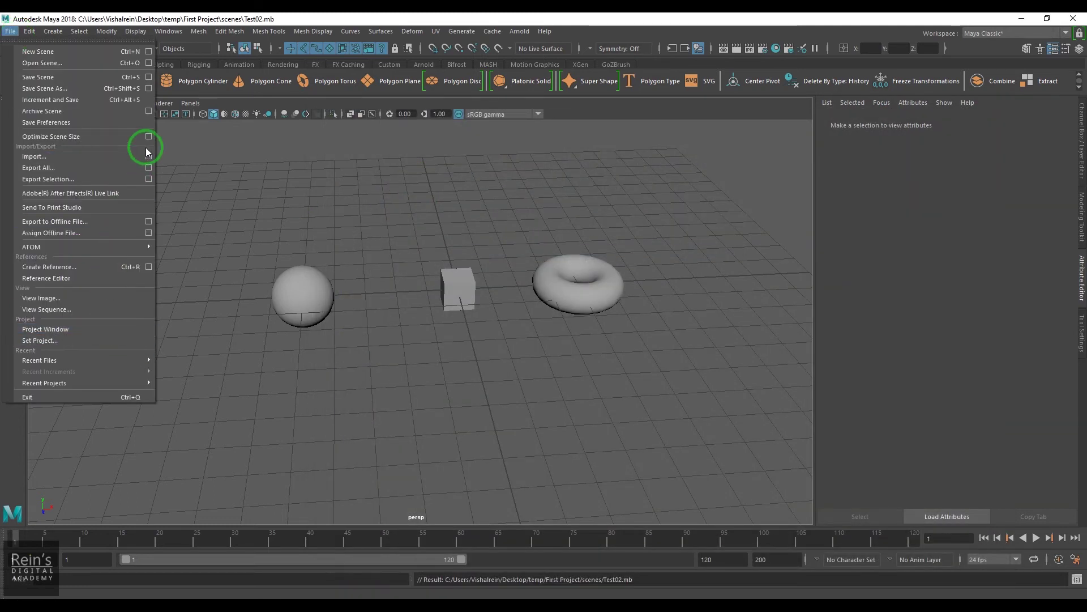
{"action": "left_click", "coordinate": [149, 89]}
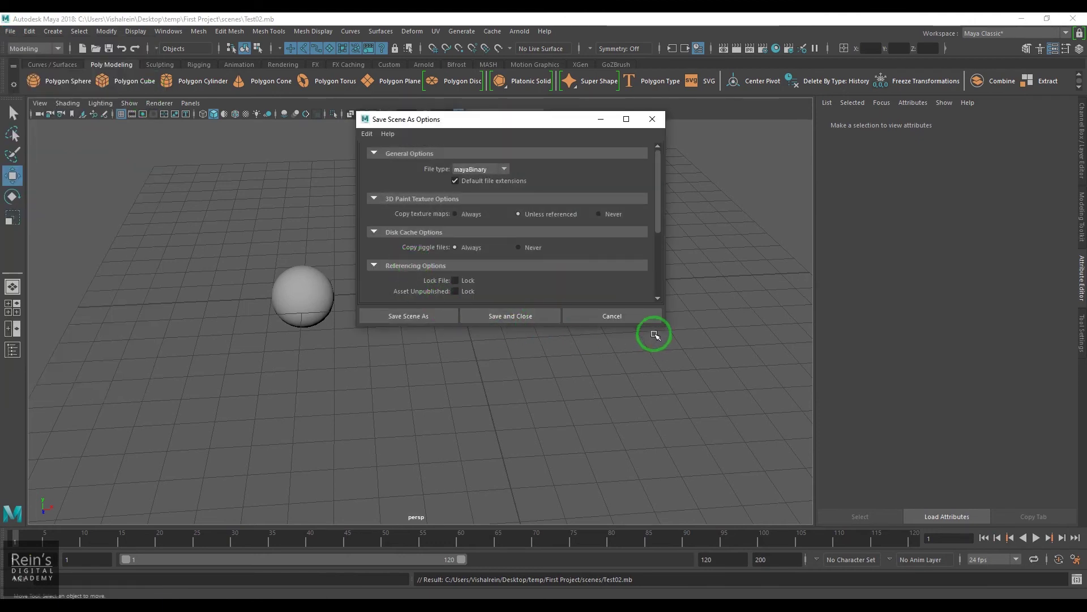
{"action": "left_click", "coordinate": [653, 119]}
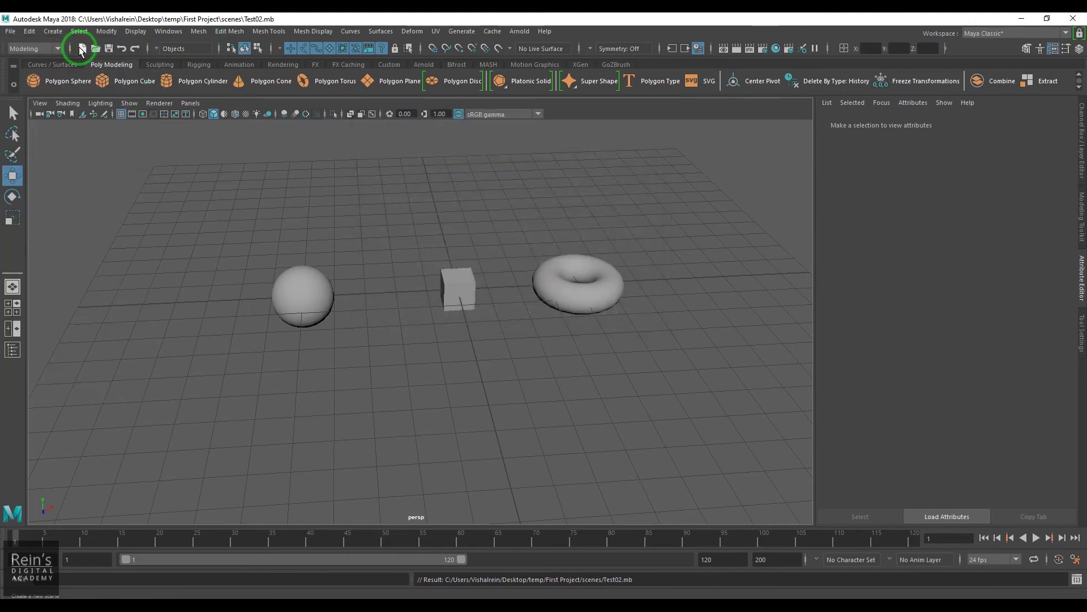
{"action": "left_click", "coordinate": [82, 50]}
{"action": "left_click", "coordinate": [35, 81]}
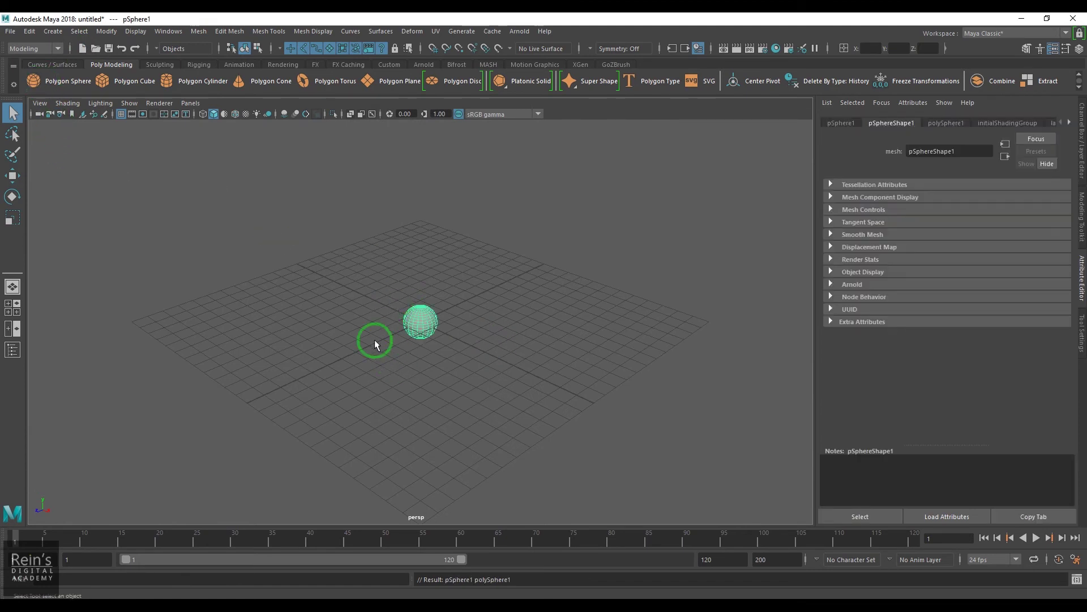
Frame the sphere and turn on Incremental save, limited to 20 increments, in Save Scene Options.
{"action": "key", "text": "f"}
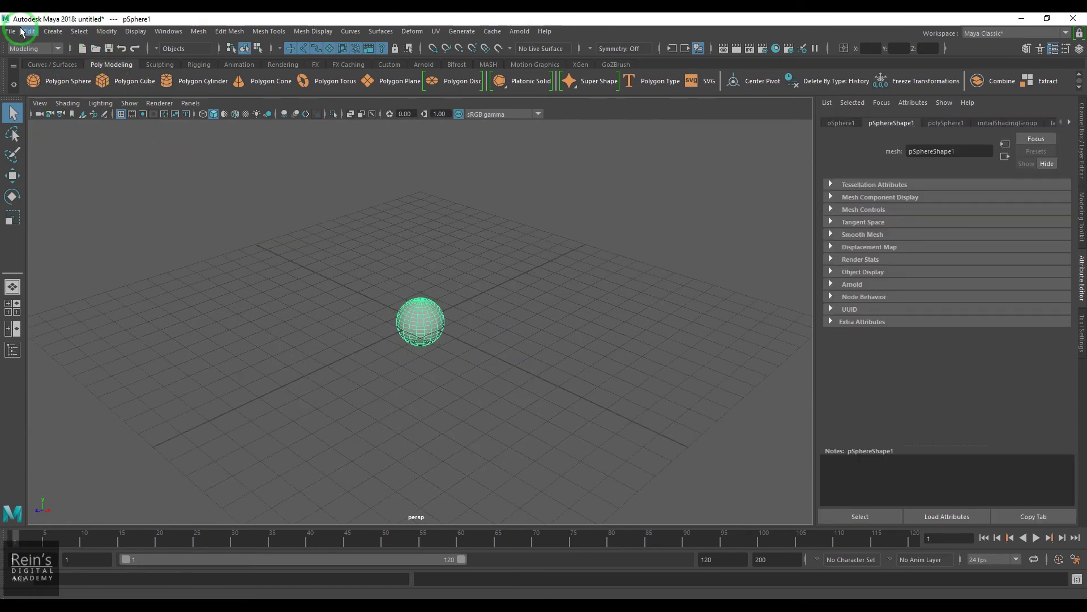
{"action": "left_click", "coordinate": [11, 31]}
{"action": "left_click", "coordinate": [147, 73]}
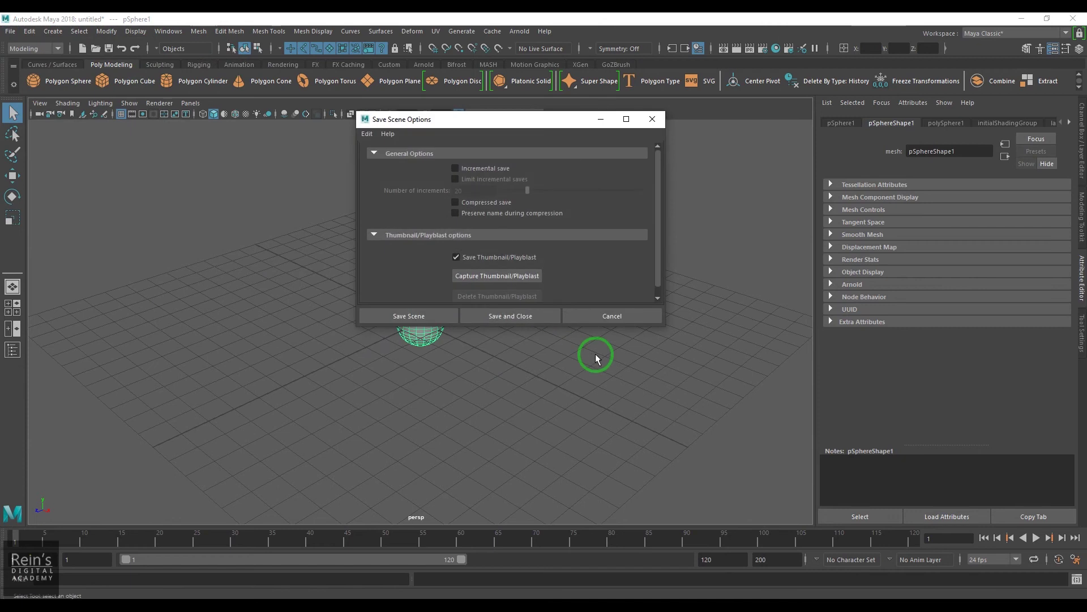
{"action": "left_click_drag", "start_coordinate": [602, 326], "coordinate": [614, 422]}
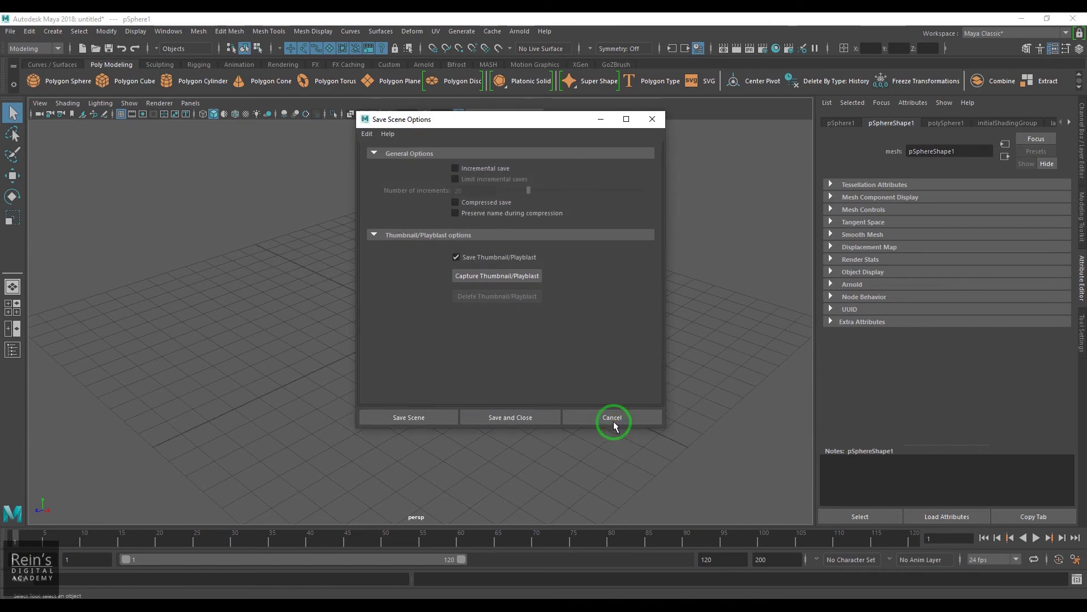
{"action": "left_click", "coordinate": [487, 168]}
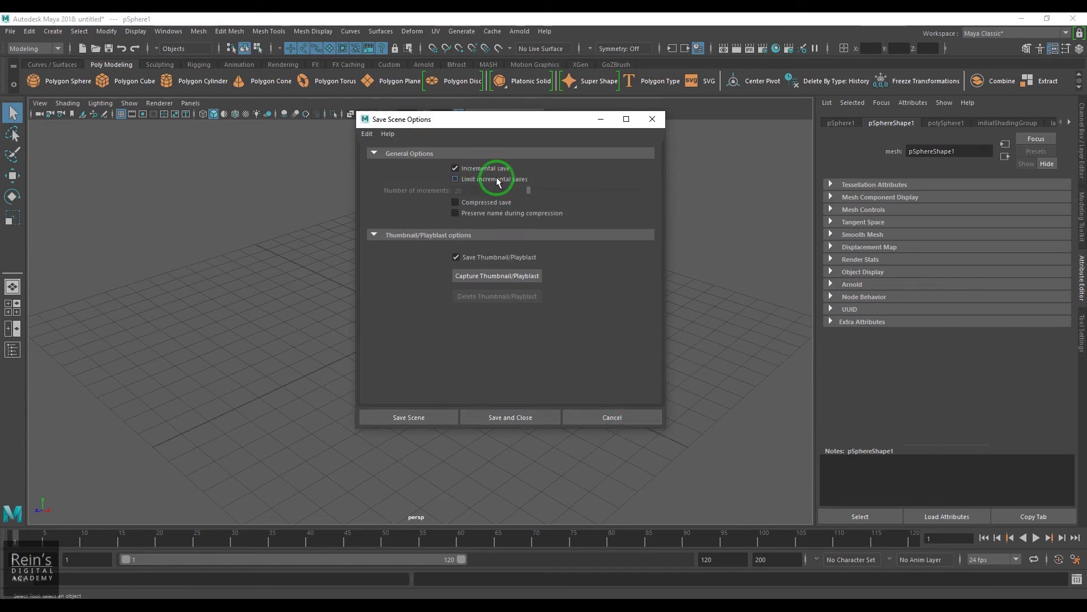
{"action": "left_click", "coordinate": [497, 180]}
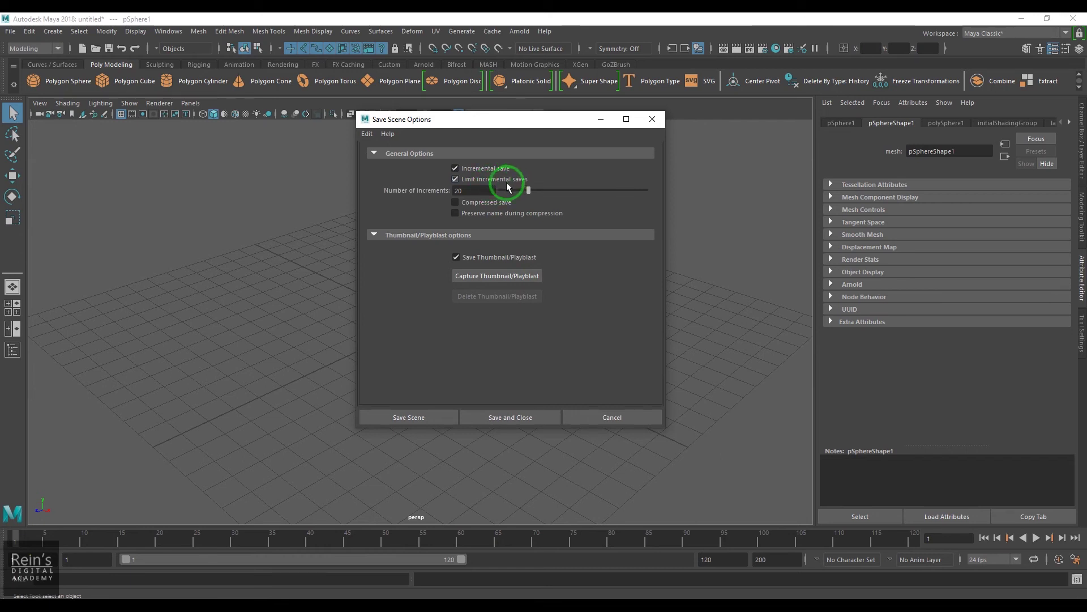
{"action": "left_click", "coordinate": [461, 190]}
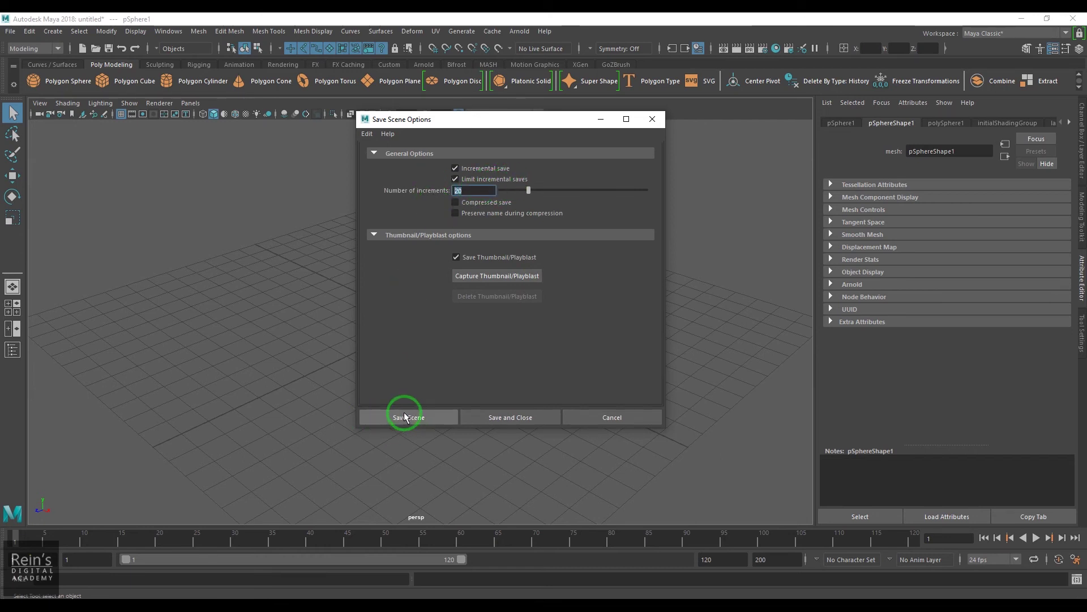
{"action": "left_click_drag", "start_coordinate": [522, 118], "coordinate": [695, 117]}
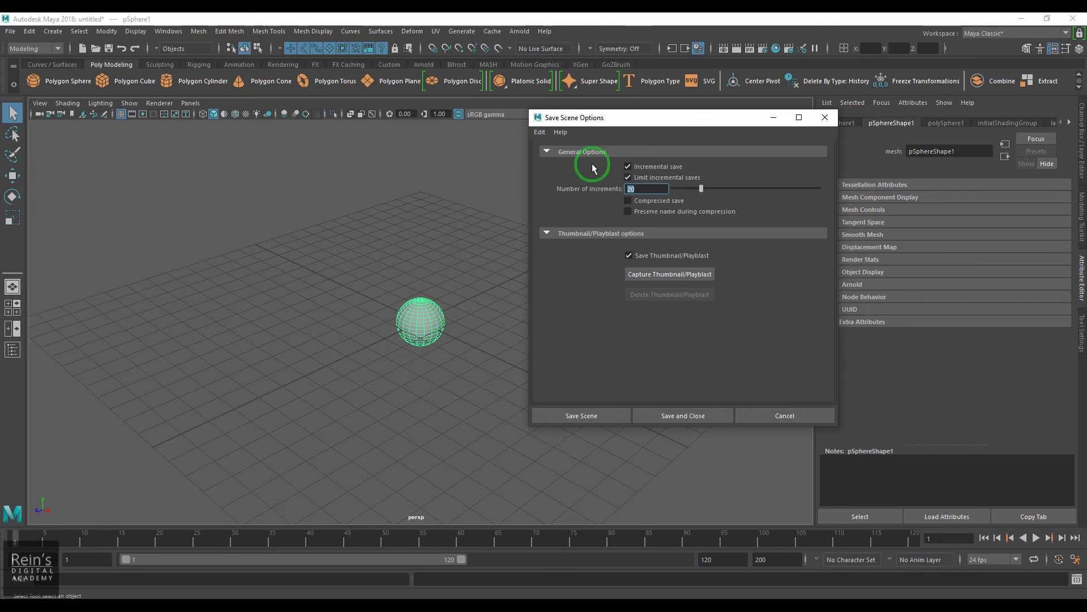
Turn Incremental save off, toggle Compressed save and Preserve name on and off, and zoom toward the sphere.
{"action": "left_click", "coordinate": [657, 167]}
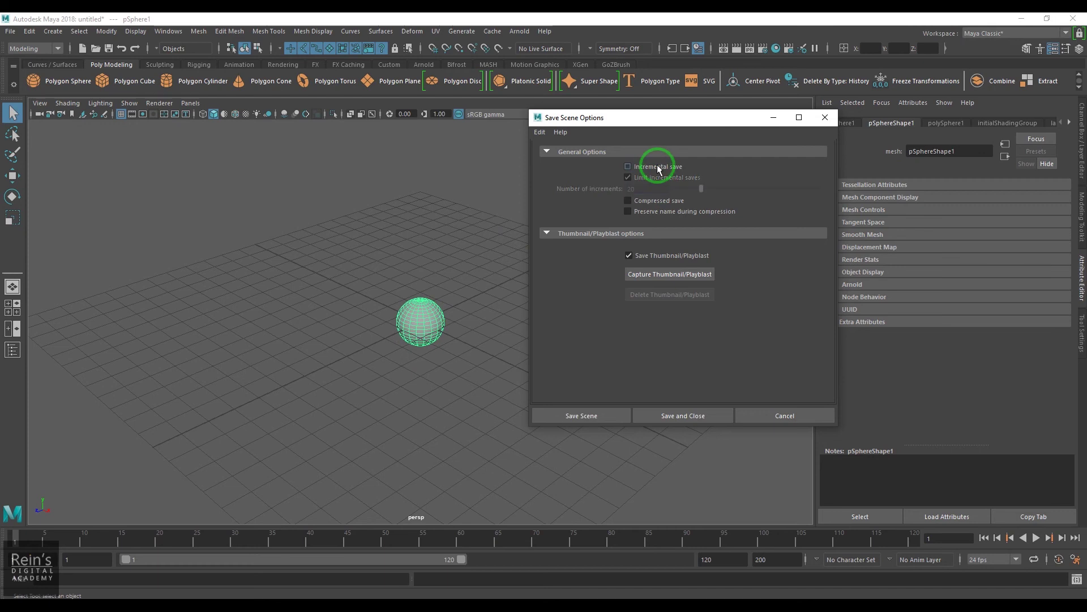
{"action": "left_click", "coordinate": [660, 200]}
{"action": "left_click", "coordinate": [660, 201]}
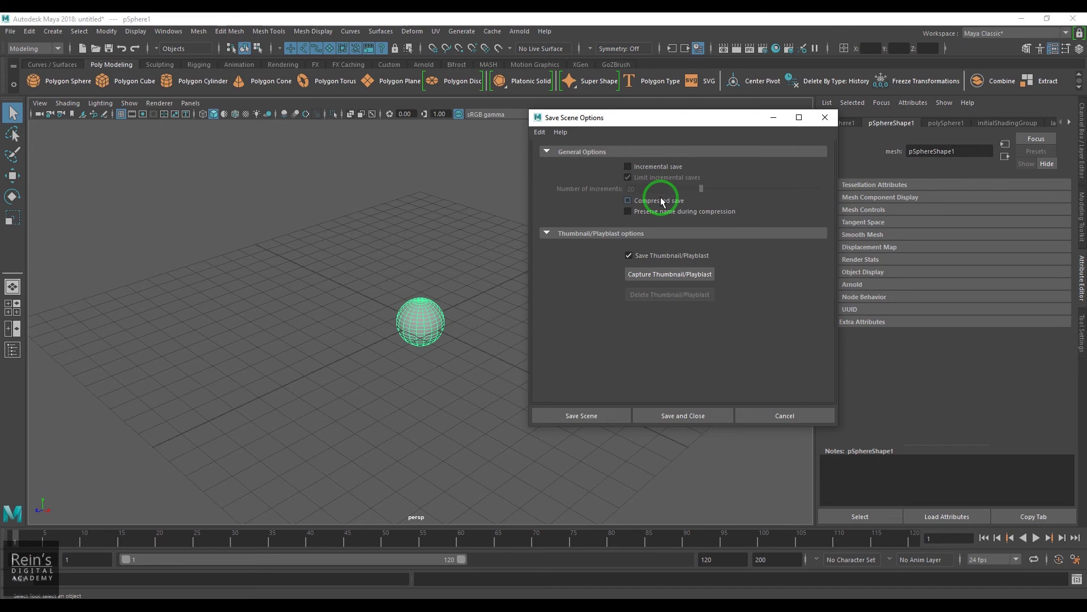
{"action": "left_click_drag", "start_coordinate": [683, 117], "coordinate": [658, 86]}
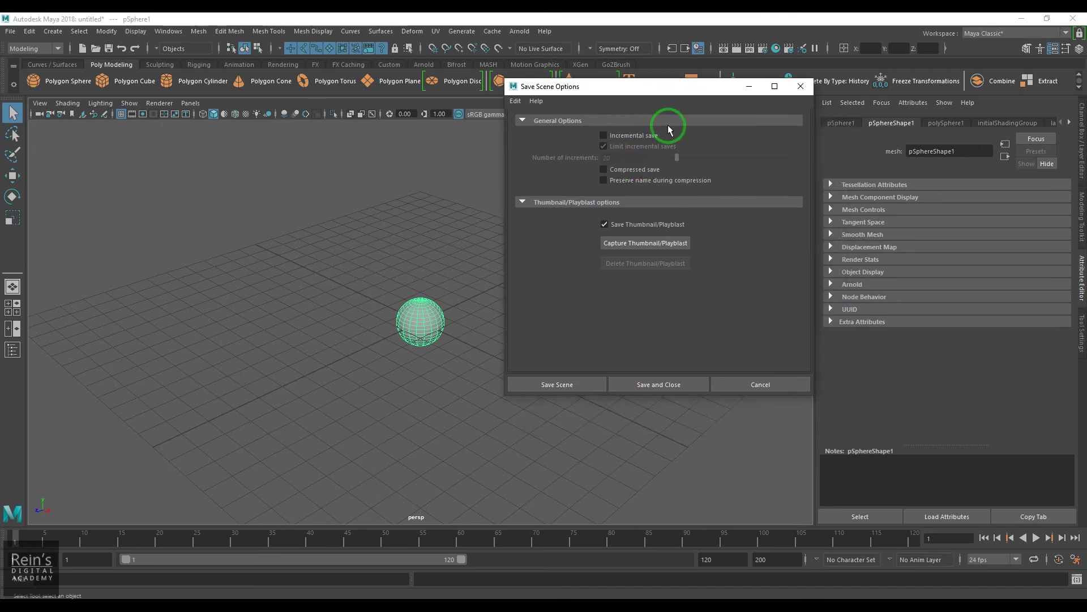
{"action": "left_click", "coordinate": [680, 181]}
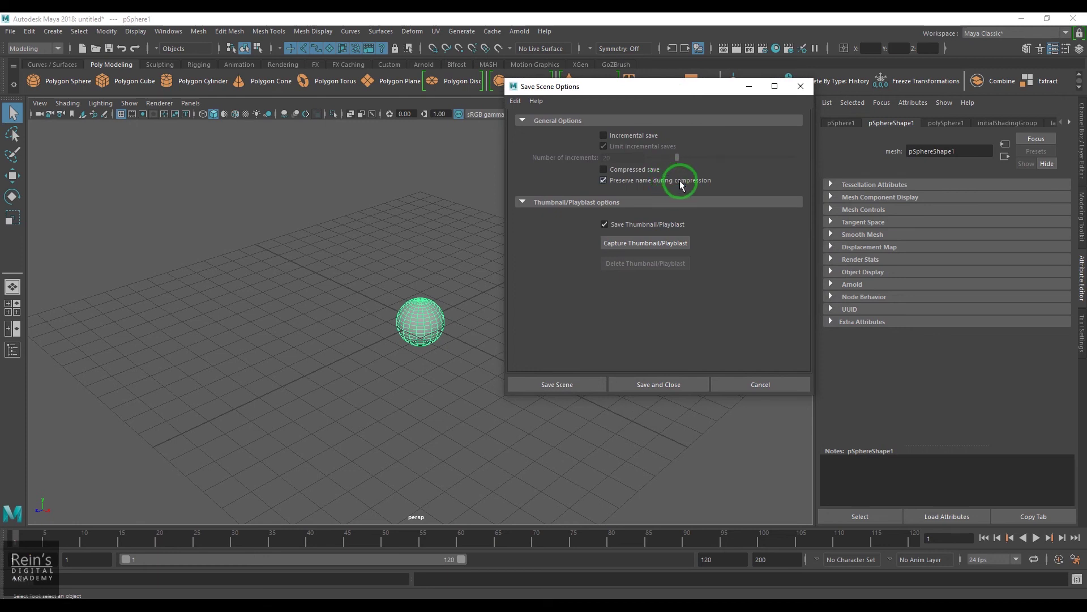
{"action": "left_click", "coordinate": [681, 180]}
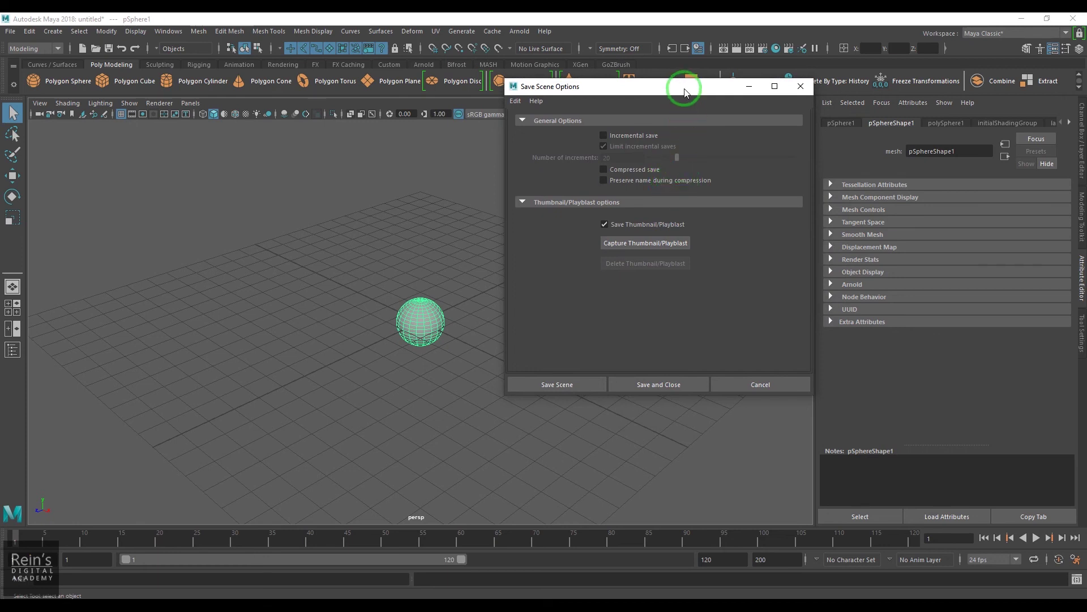
{"action": "left_click_drag", "start_coordinate": [684, 89], "coordinate": [688, 124]}
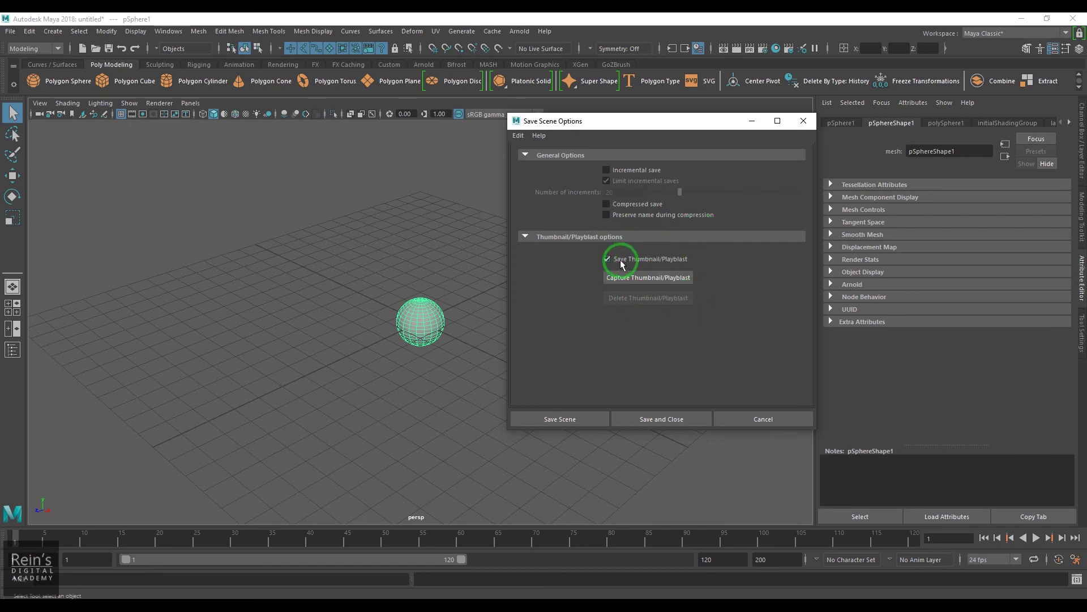
{"action": "scroll", "coordinate": [374, 364], "scroll_direction": "up", "scroll_amount": 3}
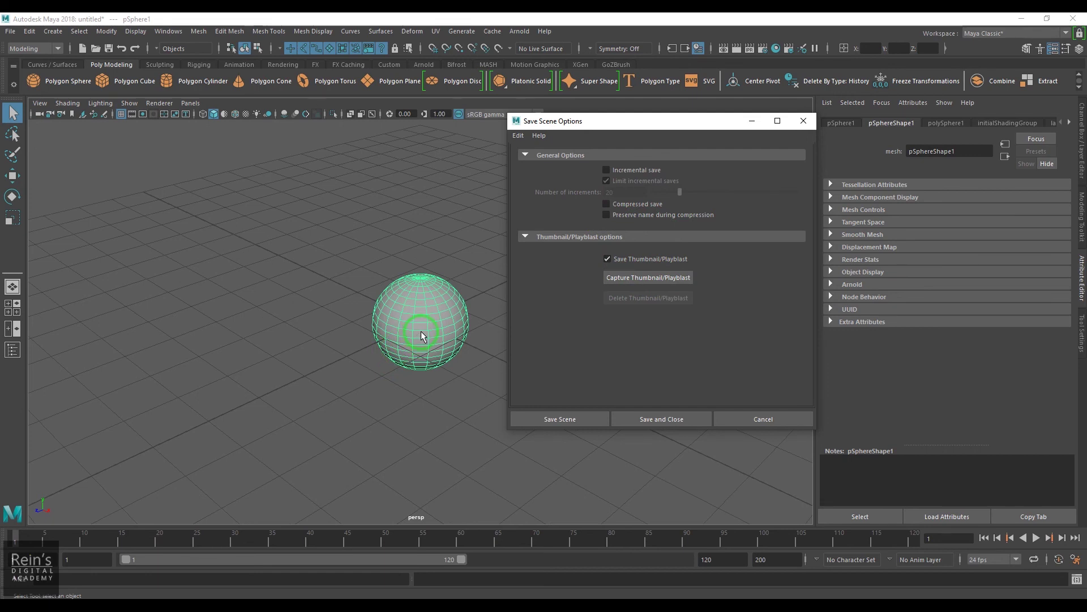
{"action": "scroll", "coordinate": [421, 331], "scroll_direction": "up", "scroll_amount": 2}
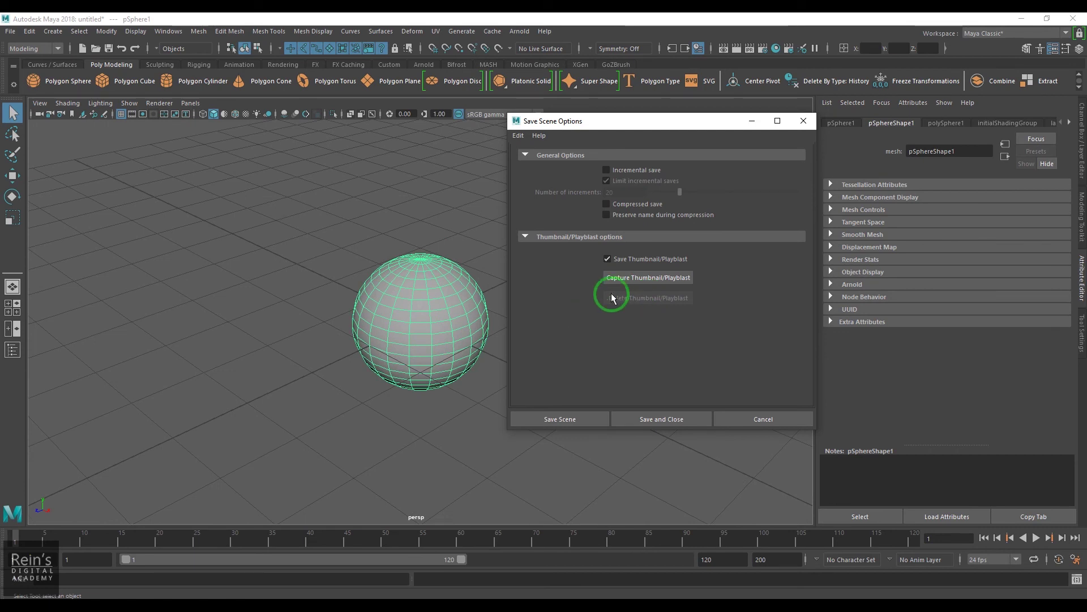
Open Capture Thumbnail/Playblast and deselect the sphere so it shows plain shaded.
{"action": "left_click", "coordinate": [643, 279]}
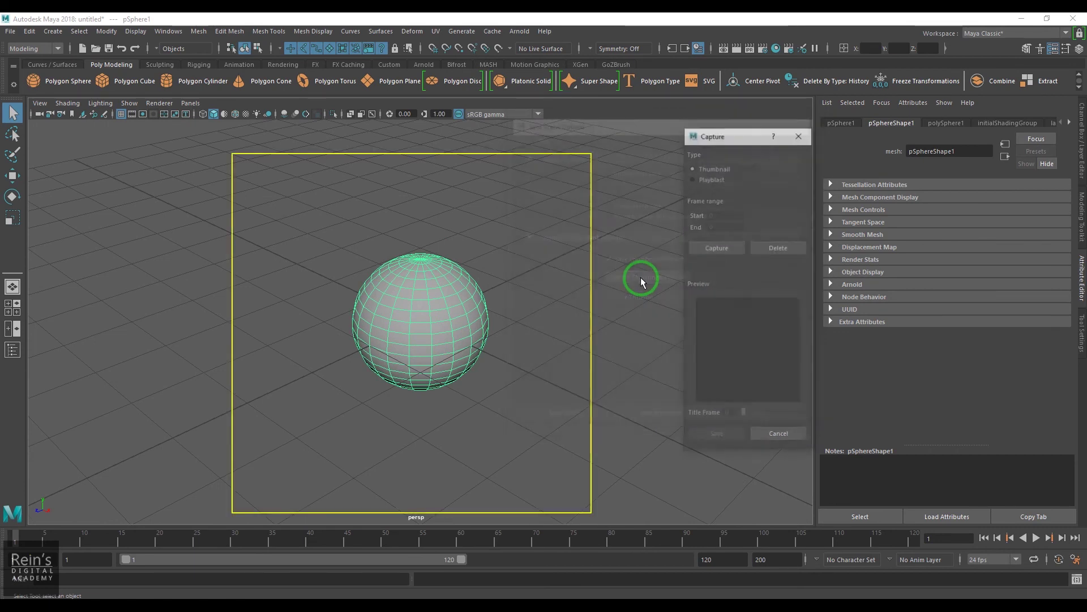
{"action": "left_click", "coordinate": [589, 154]}
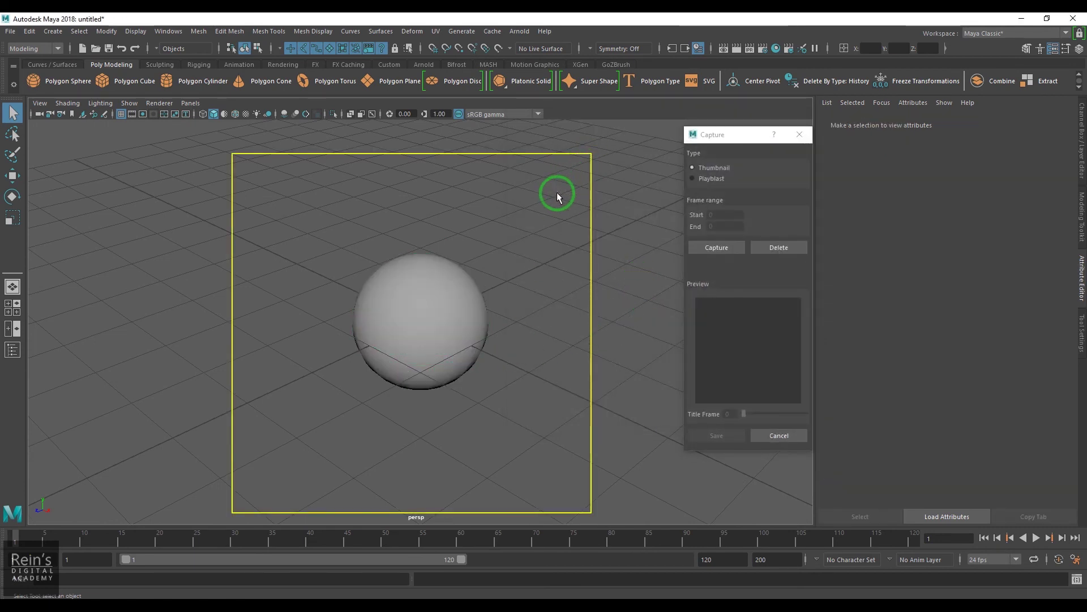
{"action": "scroll", "coordinate": [419, 319], "scroll_direction": "down", "scroll_amount": 2}
{"action": "scroll", "coordinate": [419, 318], "scroll_direction": "up", "scroll_amount": 4}
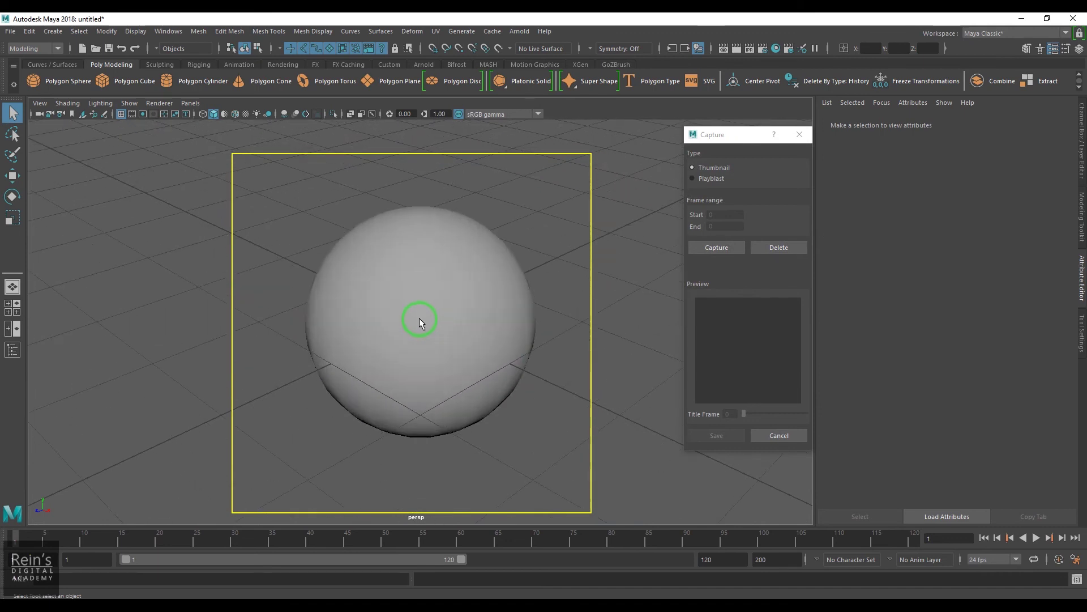
{"action": "scroll", "coordinate": [419, 318], "scroll_direction": "down", "scroll_amount": 1}
{"action": "scroll", "coordinate": [419, 318], "scroll_direction": "up", "scroll_amount": 2}
{"action": "scroll", "coordinate": [419, 318], "scroll_direction": "down", "scroll_amount": 2}
{"action": "scroll", "coordinate": [419, 318], "scroll_direction": "up", "scroll_amount": 2}
{"action": "left_click_drag", "start_coordinate": [753, 134], "coordinate": [796, 111]}
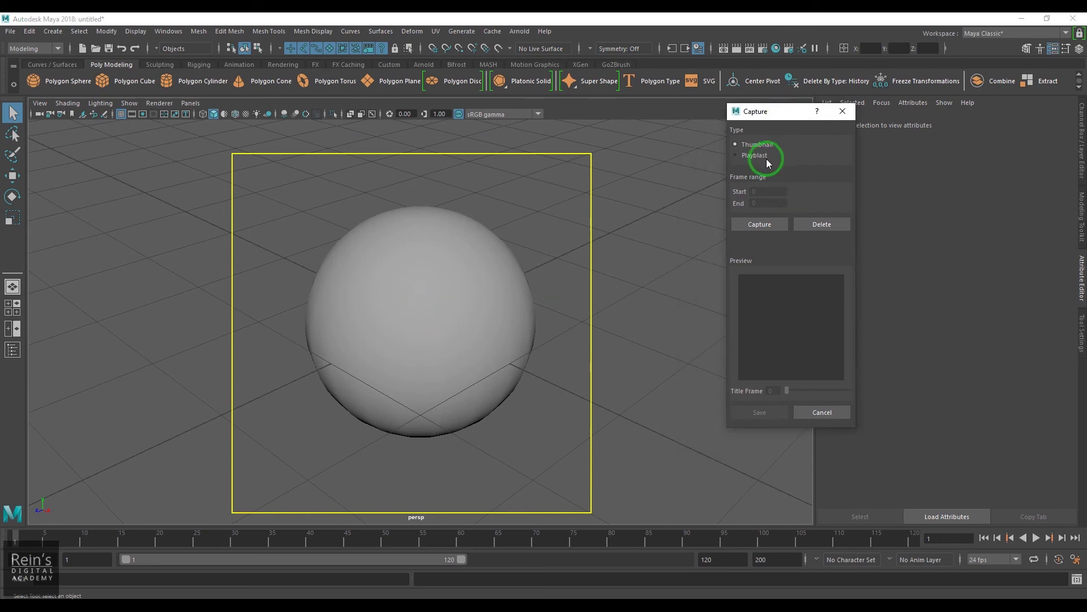
Compare Playblast and Thumbnail types, then capture a Thumbnail of the sphere and save it.
{"action": "left_click", "coordinate": [760, 156]}
{"action": "left_click", "coordinate": [761, 148]}
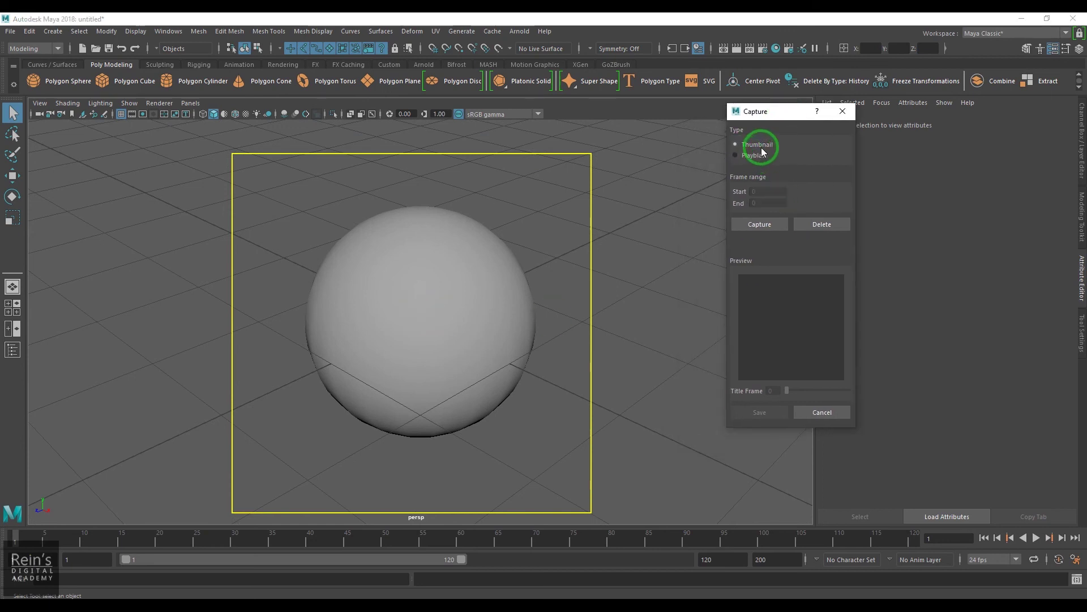
{"action": "left_click", "coordinate": [761, 155]}
{"action": "left_click", "coordinate": [762, 149]}
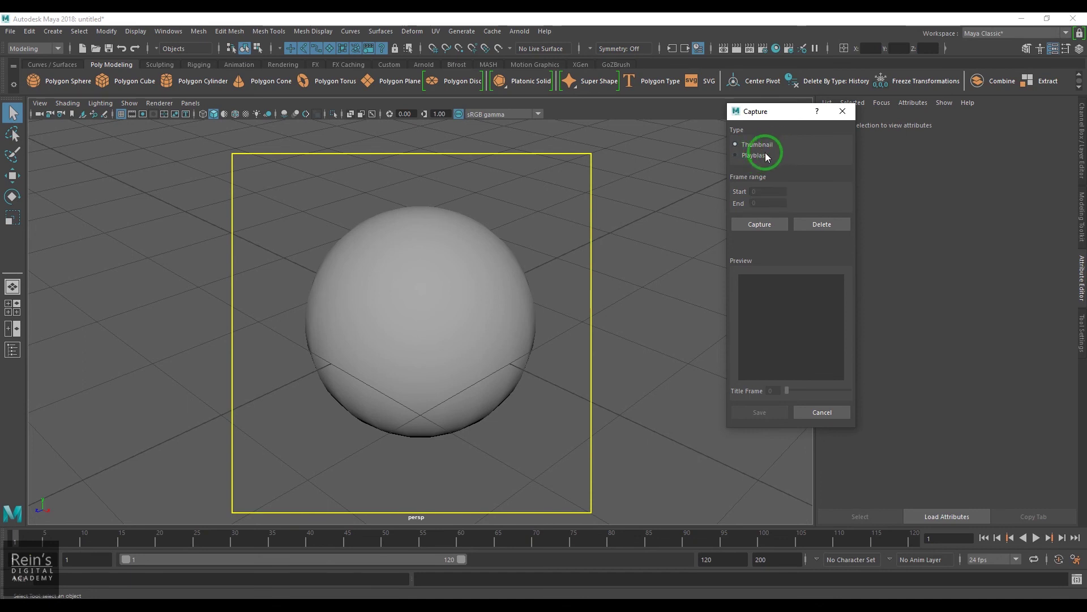
{"action": "left_click", "coordinate": [761, 156]}
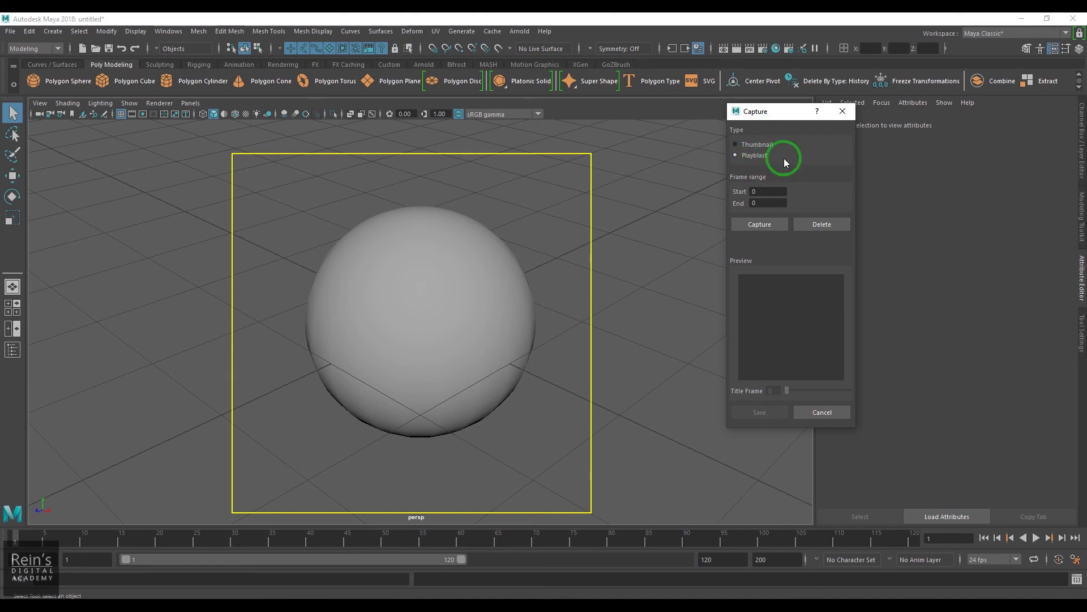
{"action": "left_click", "coordinate": [759, 144]}
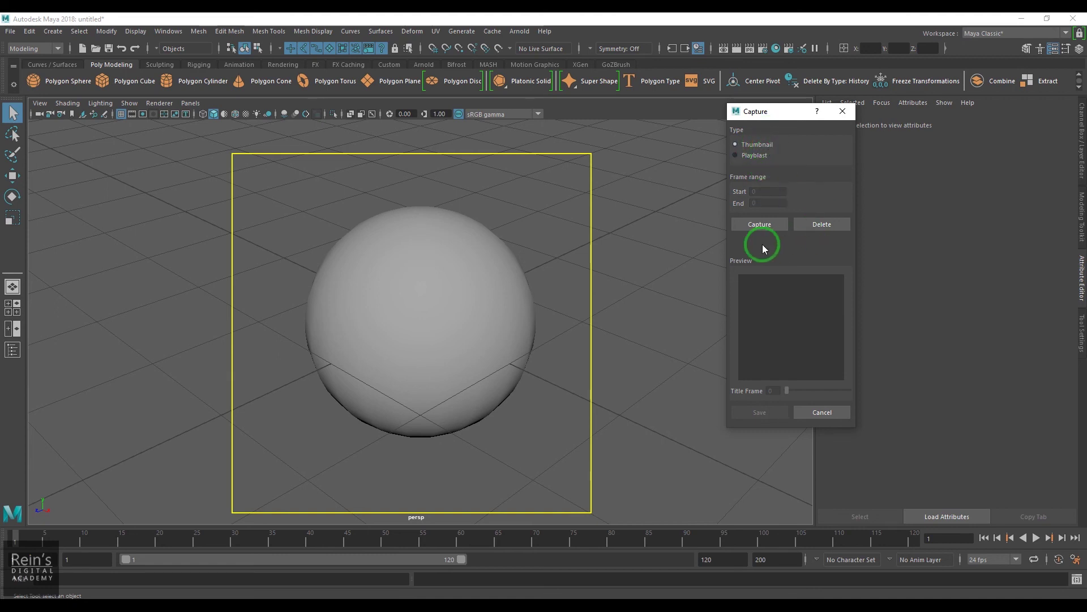
{"action": "left_click", "coordinate": [765, 223]}
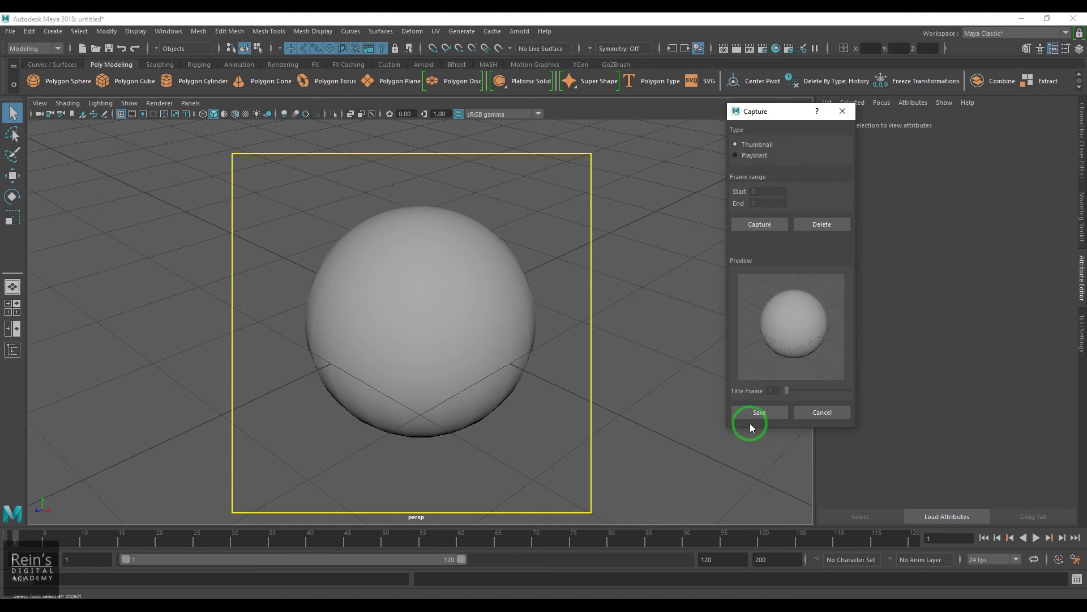
{"action": "left_click", "coordinate": [759, 412]}
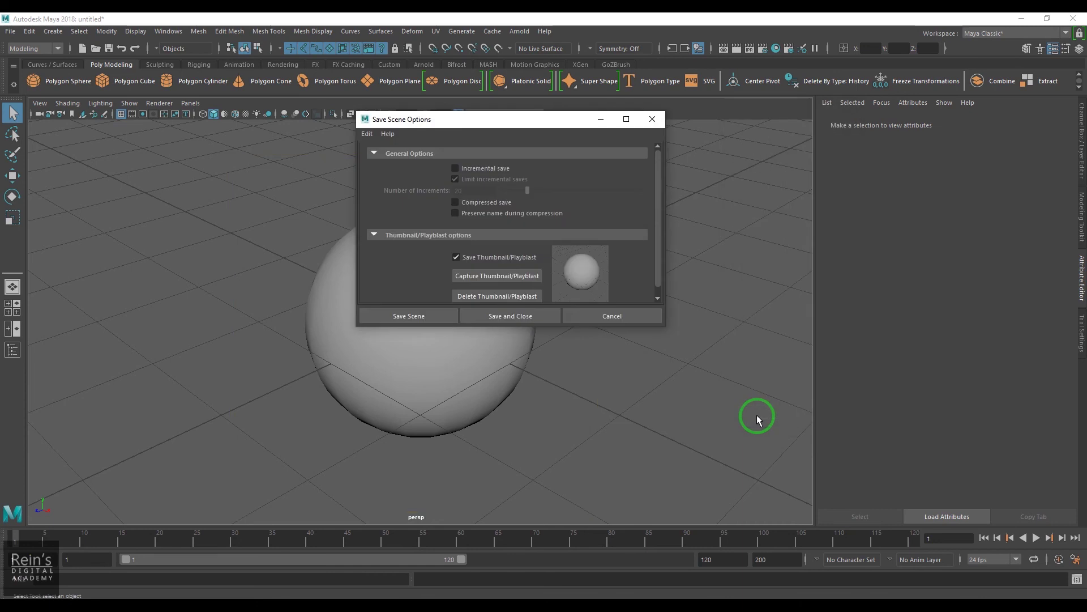
Save the sphere scene under the name TN in Maya ASCII format.
{"action": "left_click", "coordinate": [403, 319]}
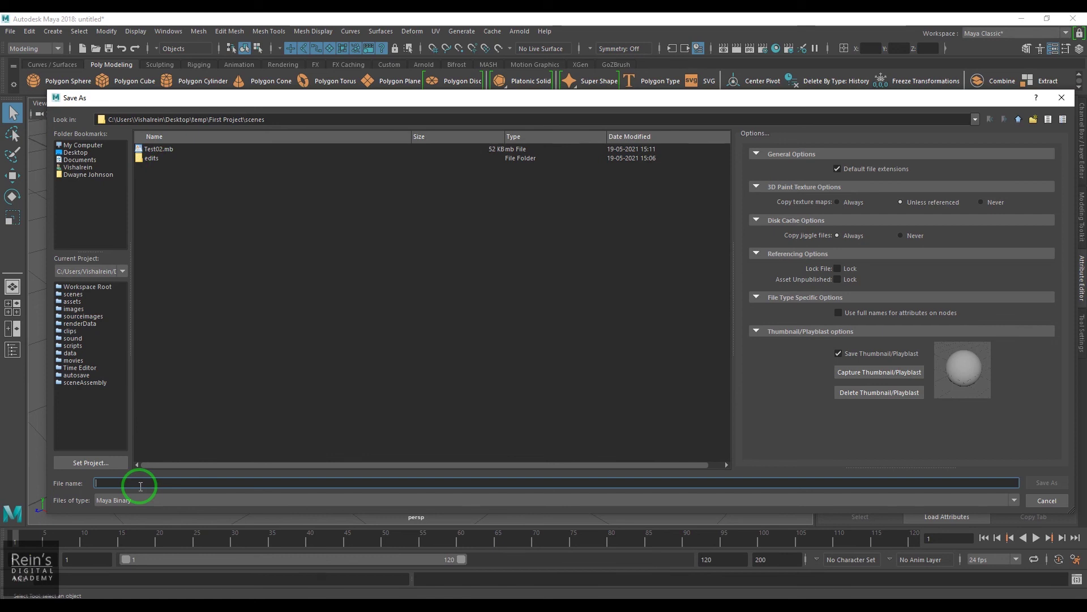
{"action": "type", "text": "TN"}
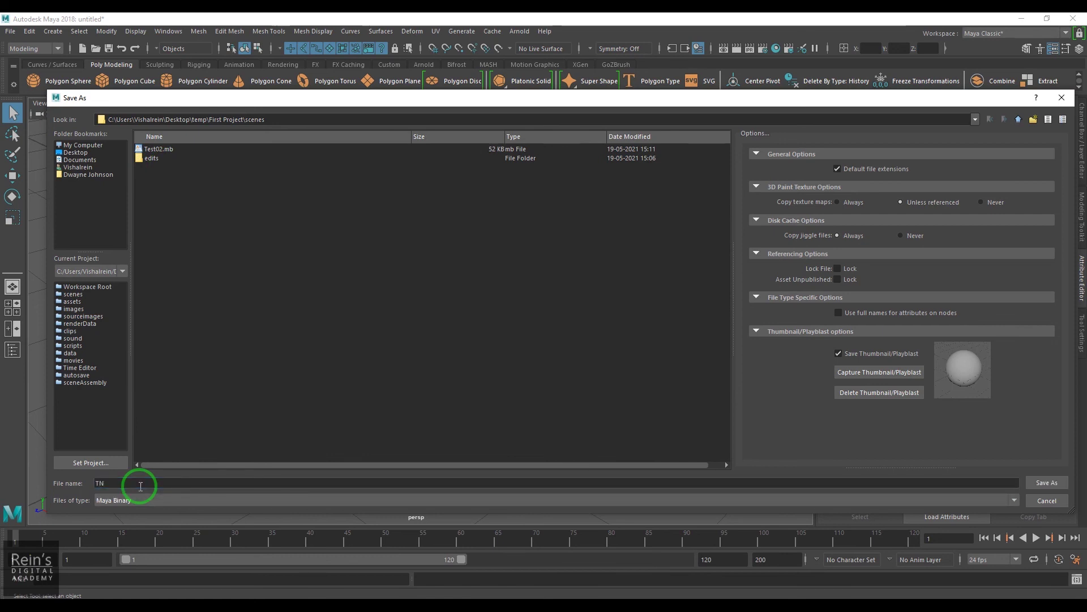
{"action": "left_click", "coordinate": [139, 500]}
{"action": "left_click", "coordinate": [138, 510]}
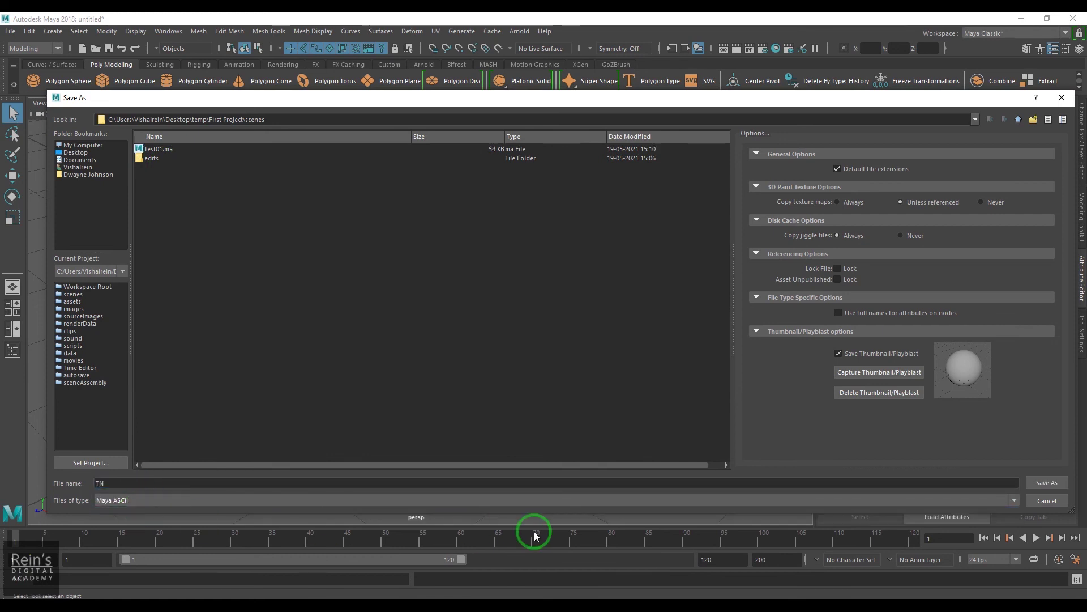
{"action": "left_click", "coordinate": [1047, 482]}
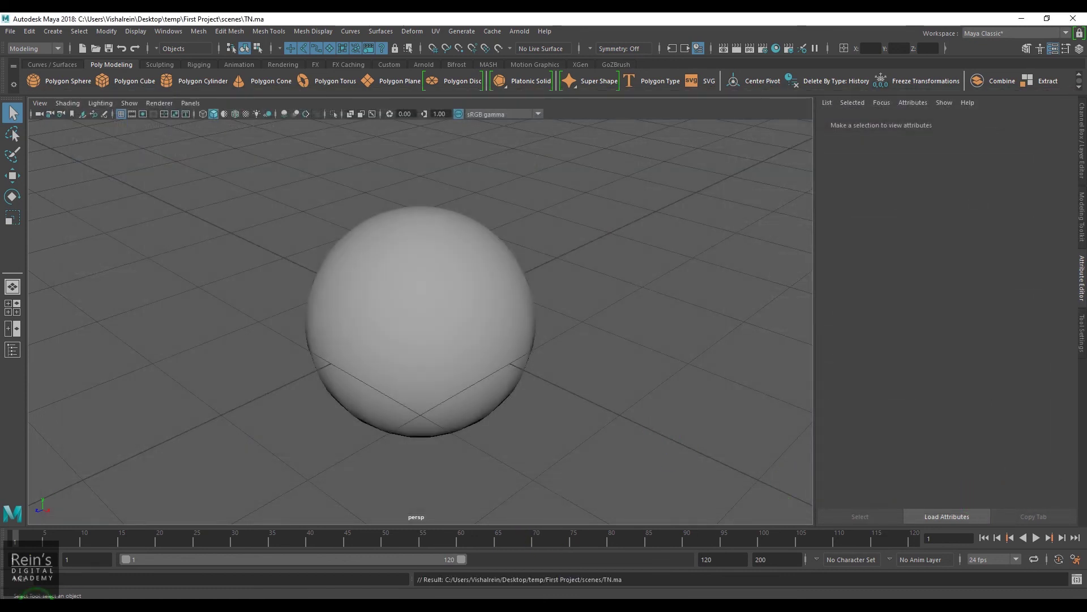
In File Explorer, open First Project > scenes and display its contents as Large icons.
{"action": "left_click", "coordinate": [104, 608]}
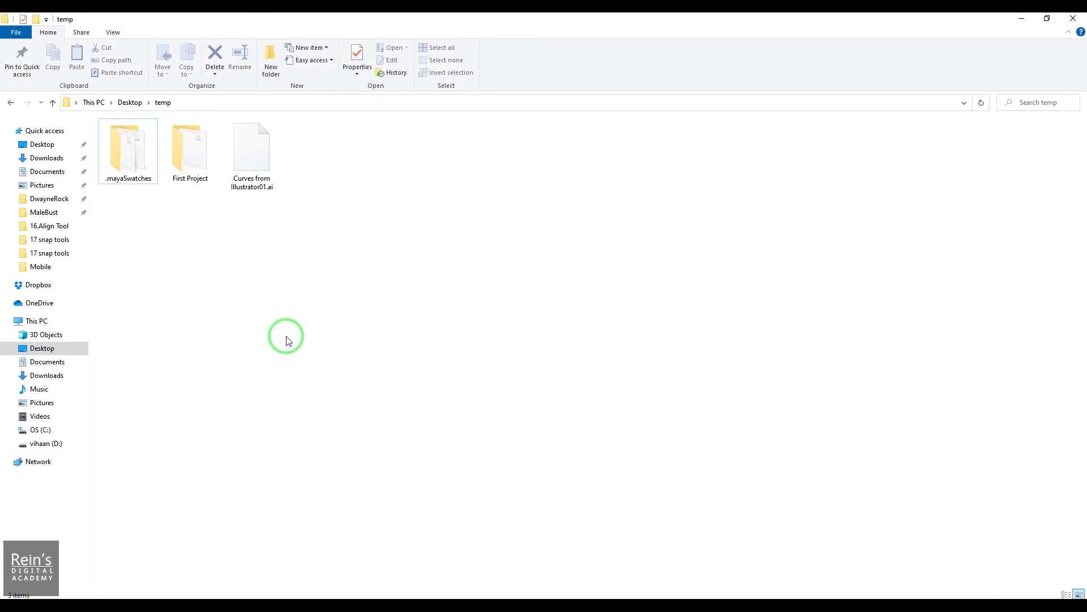
{"action": "double_click", "coordinate": [184, 159]}
{"action": "double_click", "coordinate": [139, 245]}
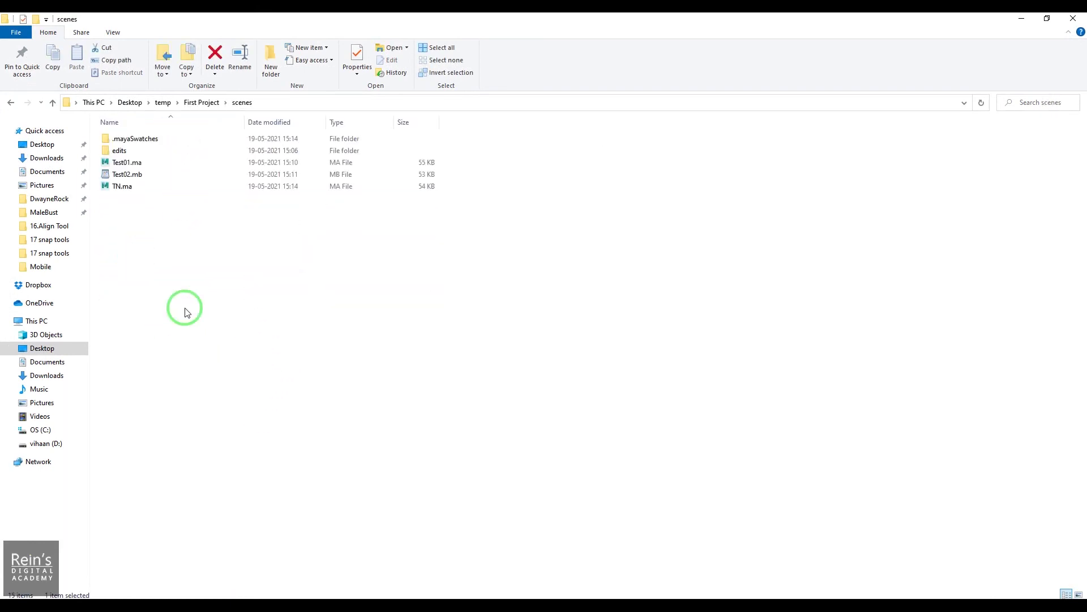
{"action": "right_click", "coordinate": [252, 285]}
{"action": "mouse_move", "coordinate": [221, 278]}
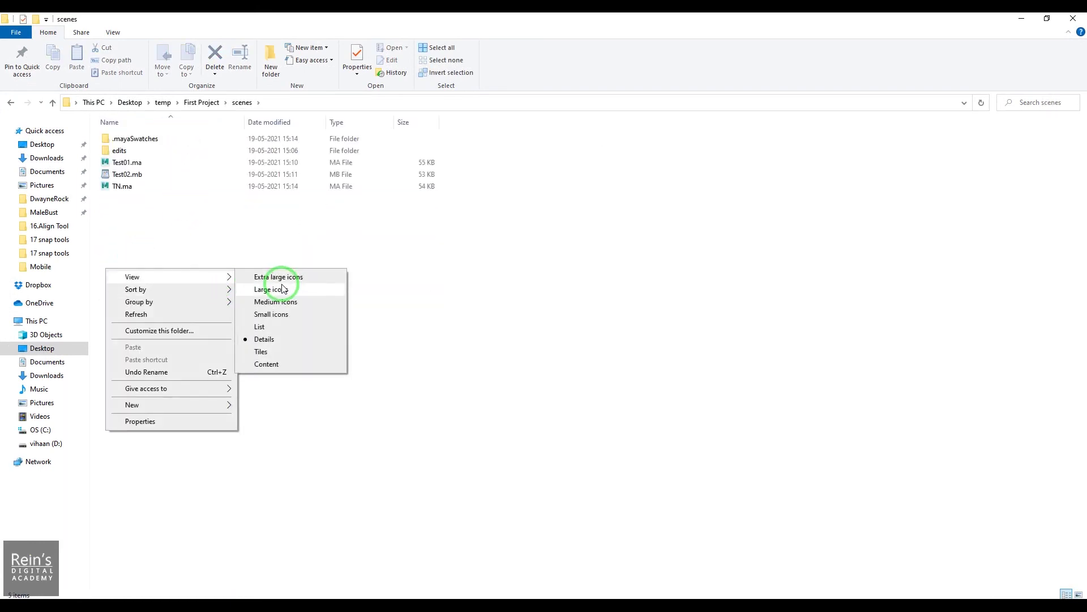
{"action": "left_click", "coordinate": [283, 289]}
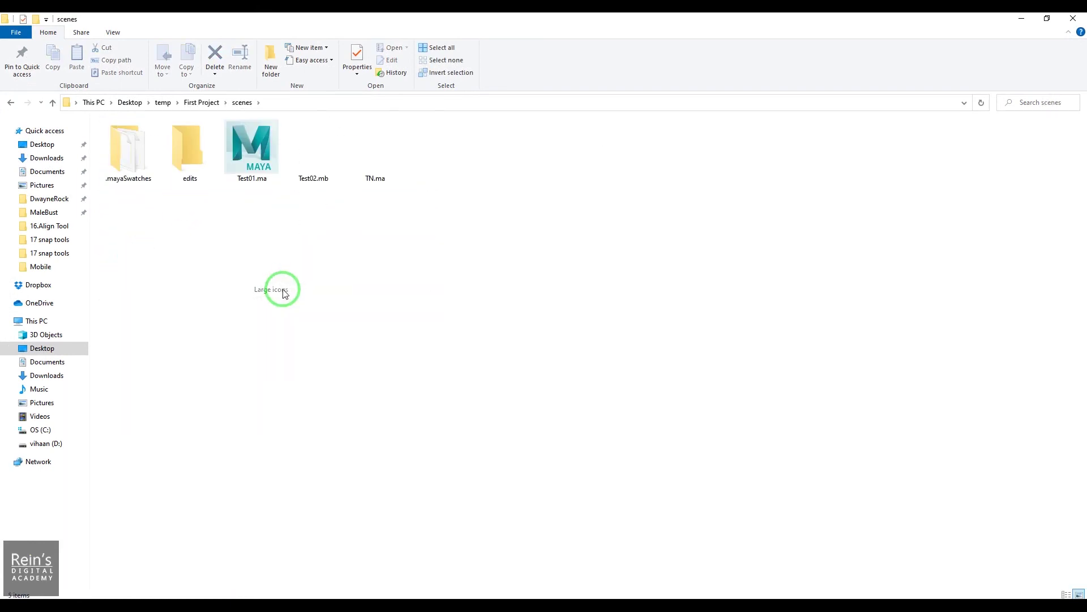
Select Test01.ma, TN.ma and Test02.mb in turn, ending with Test02.mb's context menu.
{"action": "left_click", "coordinate": [252, 158]}
{"action": "left_click", "coordinate": [387, 154]}
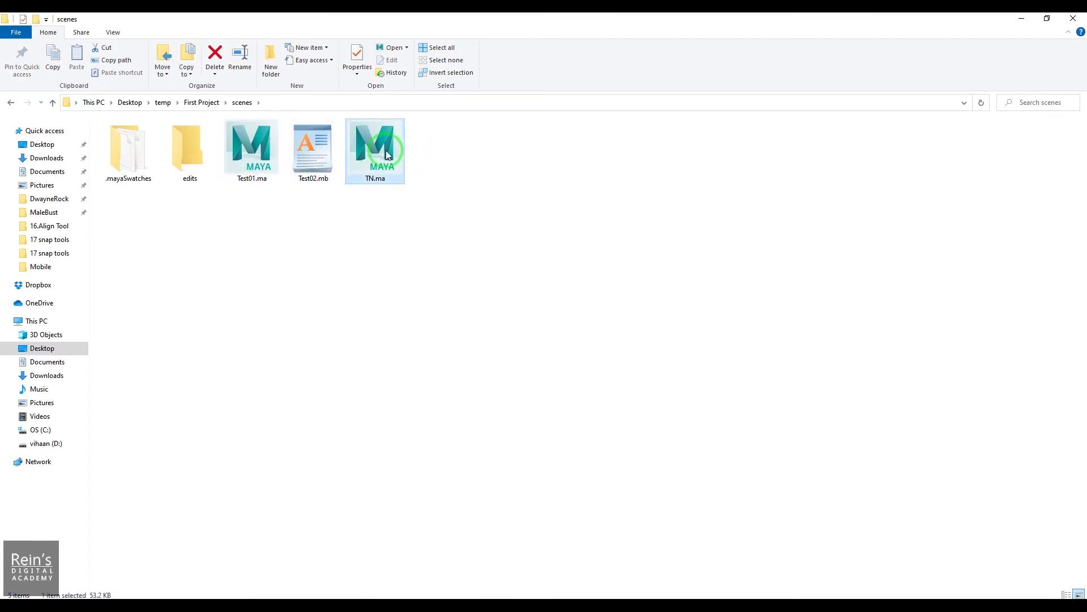
{"action": "left_click", "coordinate": [400, 260]}
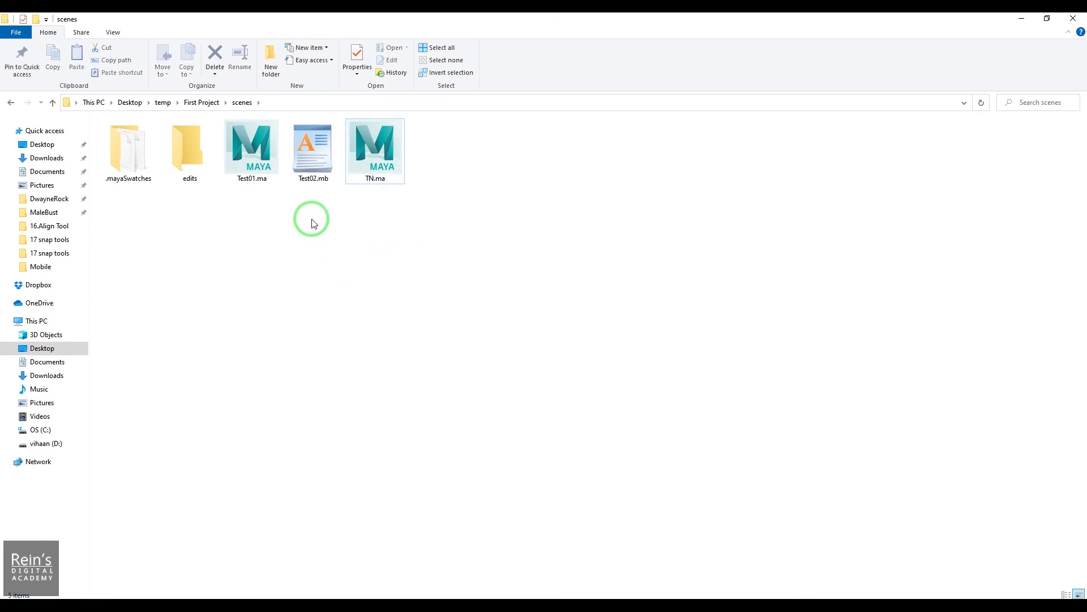
{"action": "left_click", "coordinate": [310, 154]}
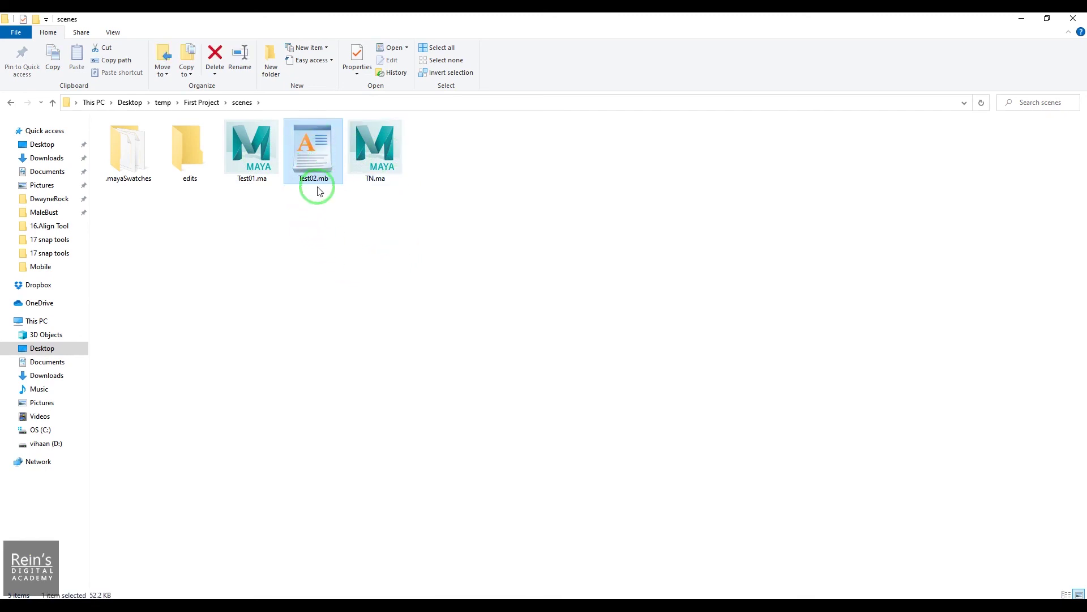
{"action": "right_click", "coordinate": [308, 145]}
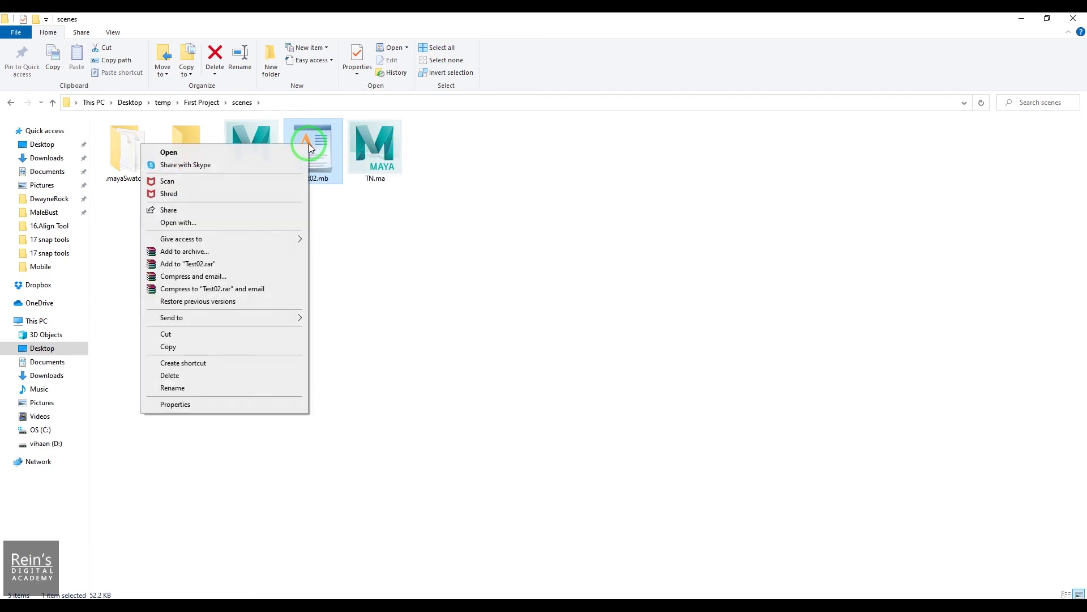
In Test02.mb's Properties, change the opening app for .mb files from WordPad to Maya.
{"action": "left_click", "coordinate": [214, 405]}
{"action": "left_click", "coordinate": [475, 234]}
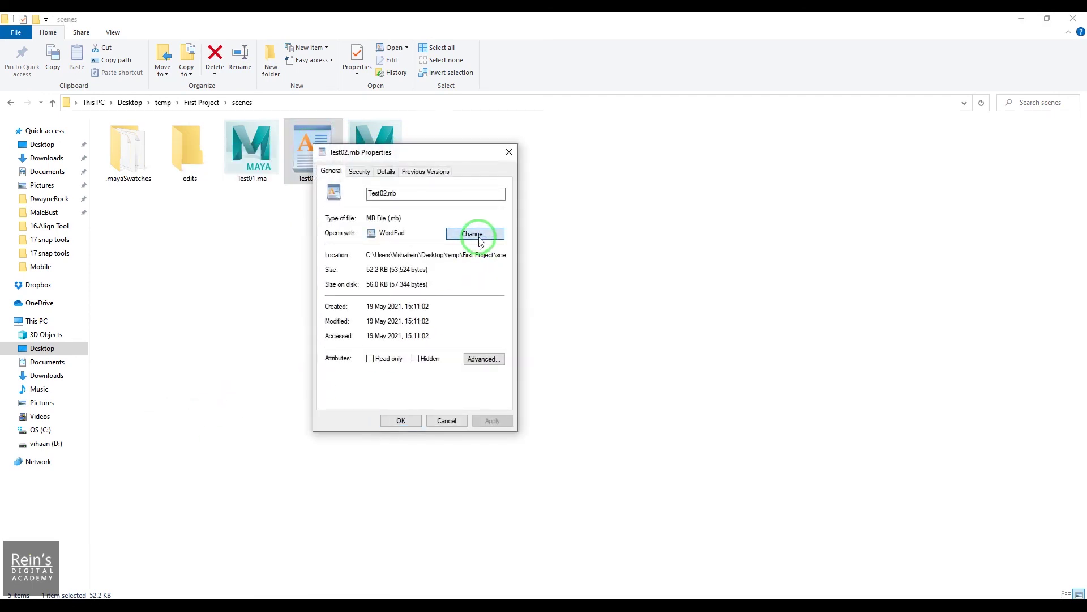
{"action": "left_click", "coordinate": [489, 275]}
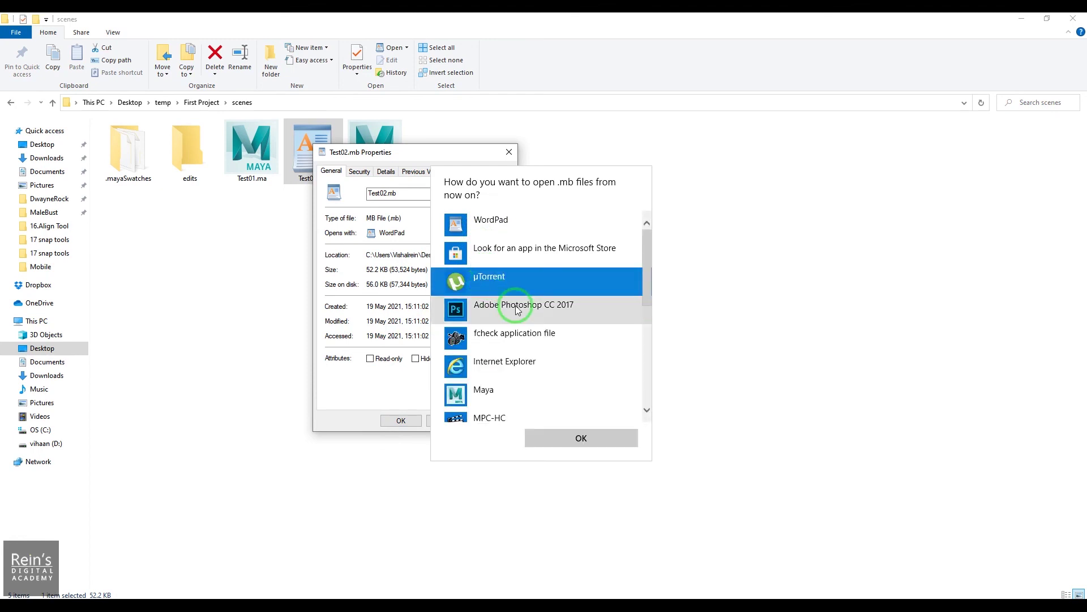
{"action": "scroll", "coordinate": [560, 353], "scroll_direction": "down", "scroll_amount": 3}
{"action": "left_click", "coordinate": [492, 300]}
{"action": "left_click", "coordinate": [563, 440]}
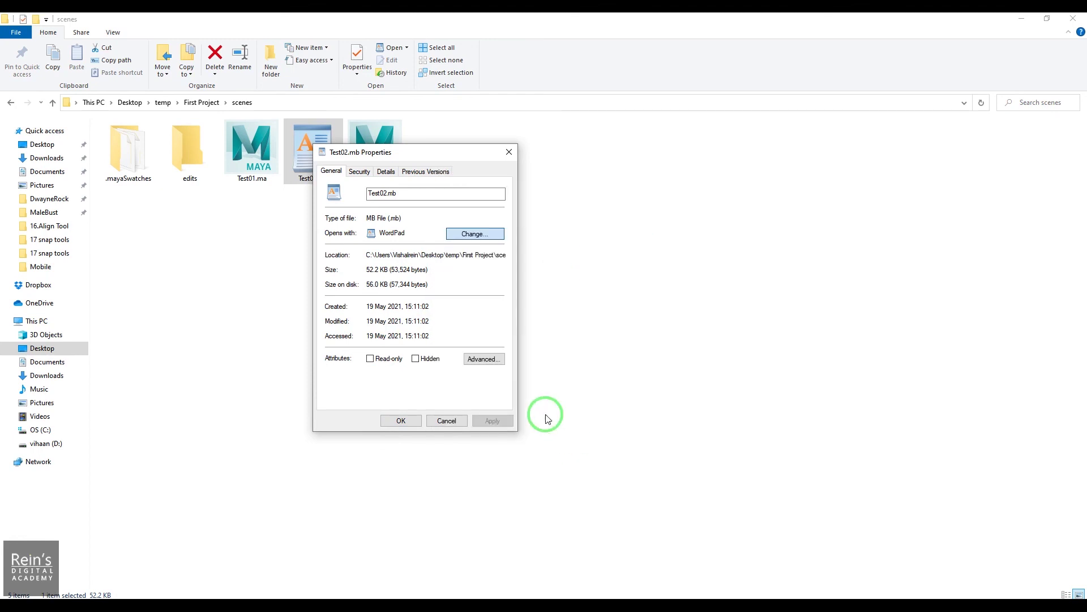
{"action": "left_click", "coordinate": [401, 421]}
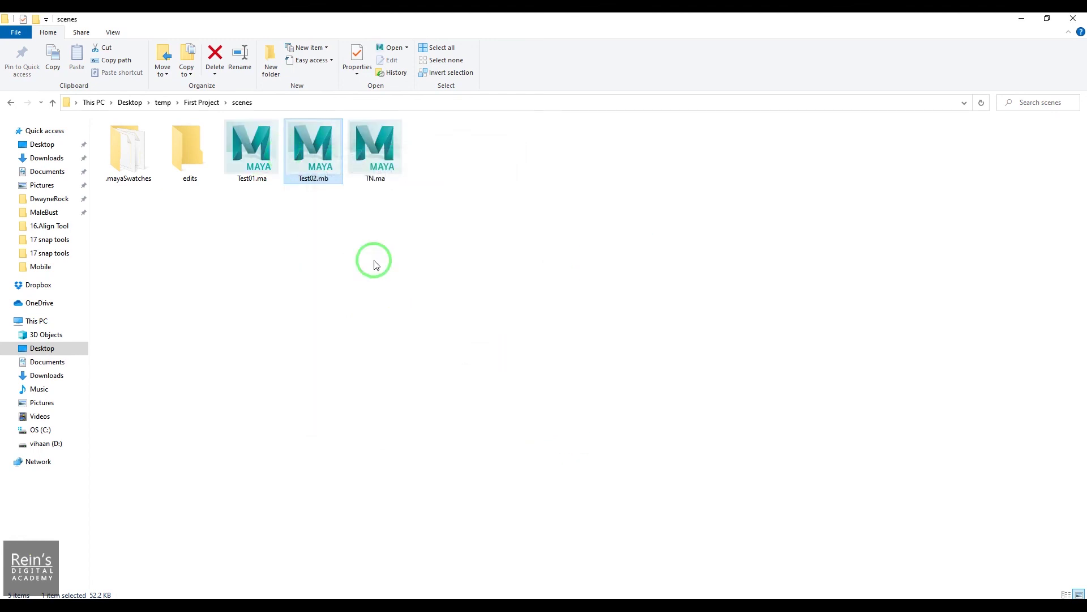
Select Test01.ma and Test02.mb to confirm both now show the Maya icon.
{"action": "left_click", "coordinate": [354, 253]}
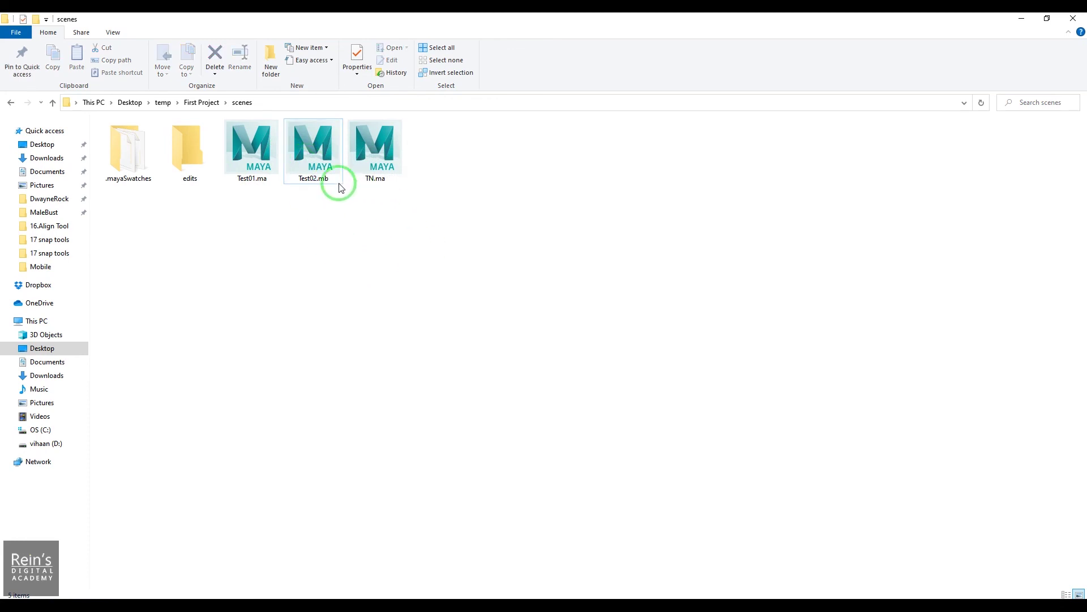
{"action": "left_click", "coordinate": [271, 146]}
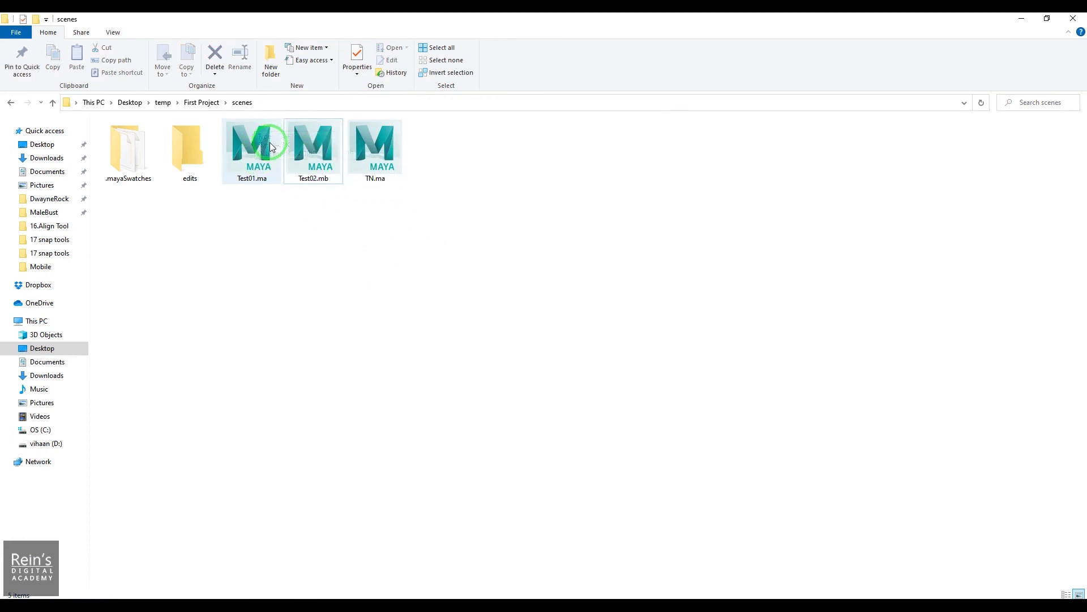
{"action": "left_click", "coordinate": [332, 168]}
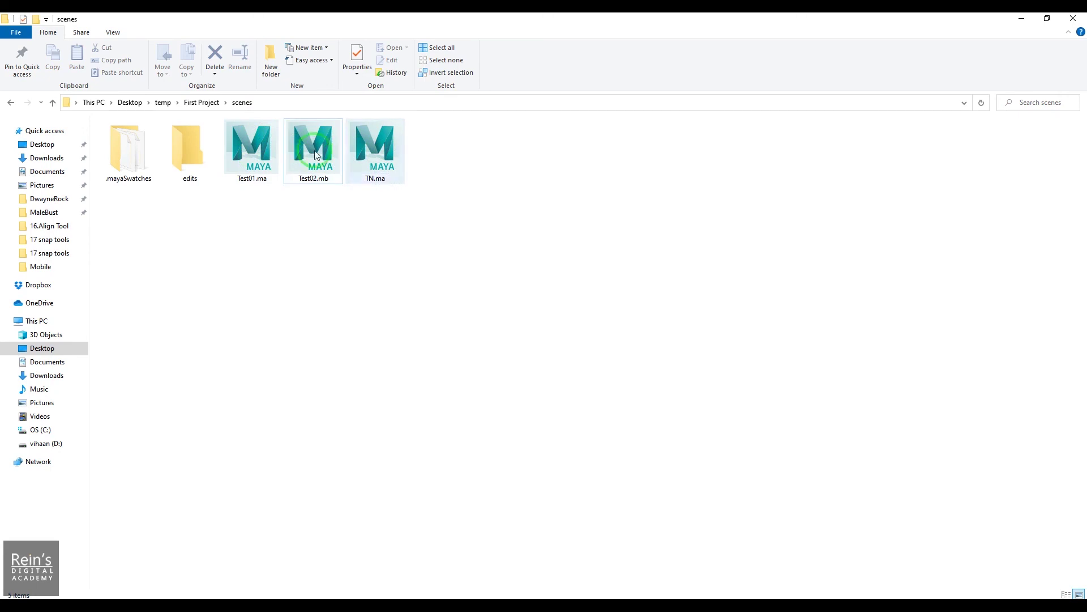
{"action": "left_click", "coordinate": [1014, 23]}
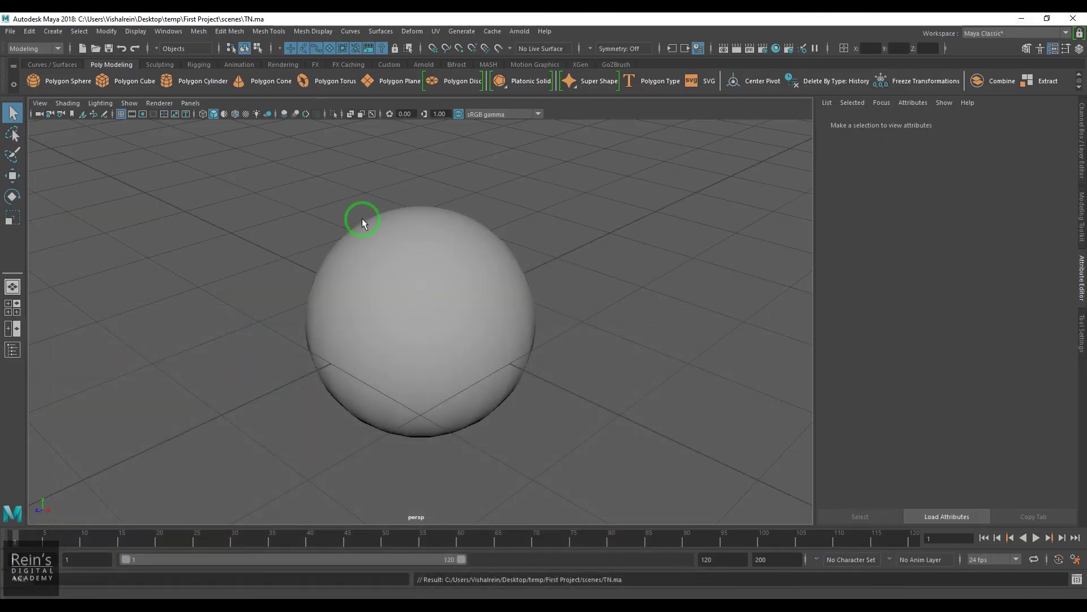
{"action": "left_click", "coordinate": [169, 34]}
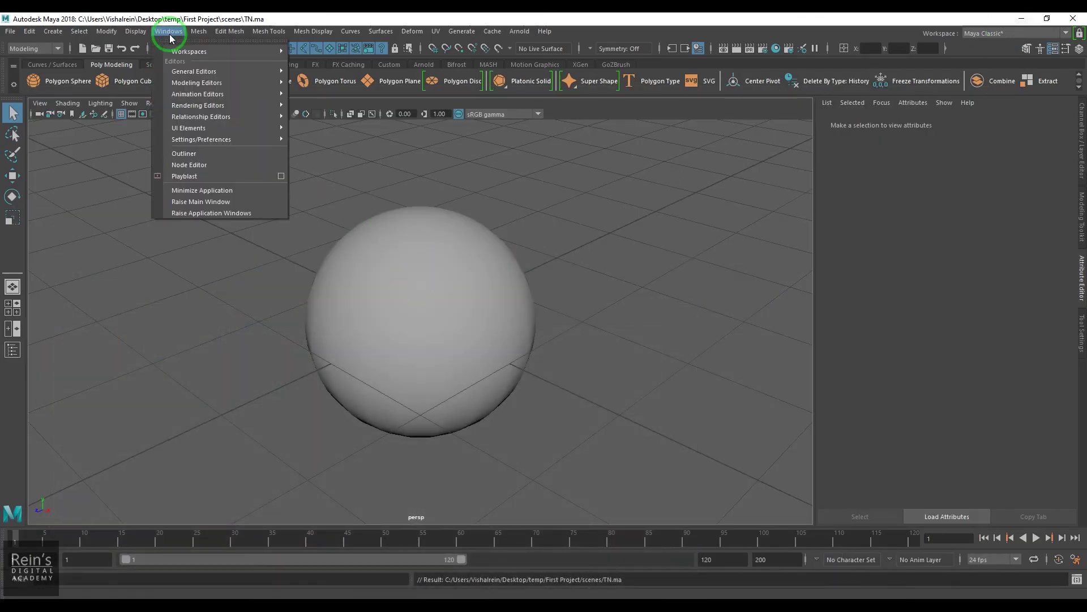
{"action": "left_click", "coordinate": [169, 33]}
{"action": "left_click", "coordinate": [169, 32]}
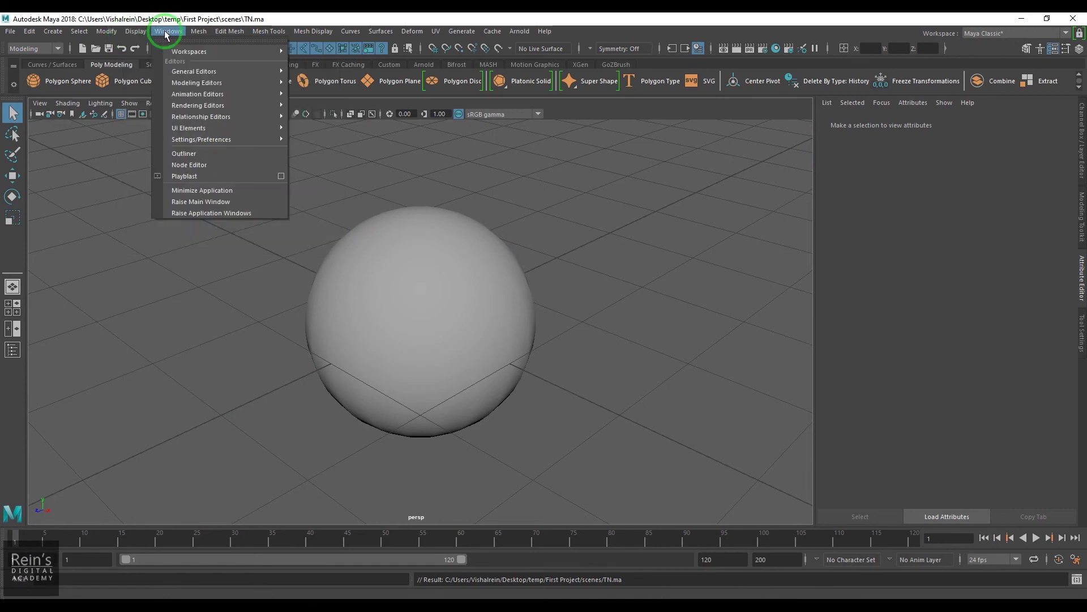
{"action": "left_click", "coordinate": [214, 71]}
{"action": "left_click", "coordinate": [354, 106]}
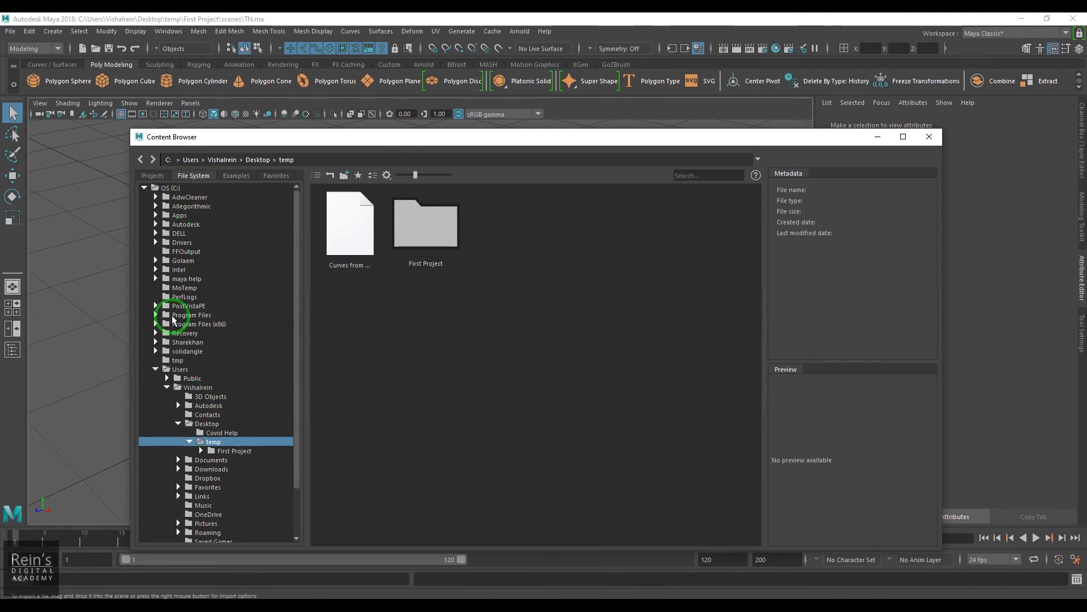
{"action": "double_click", "coordinate": [426, 226]}
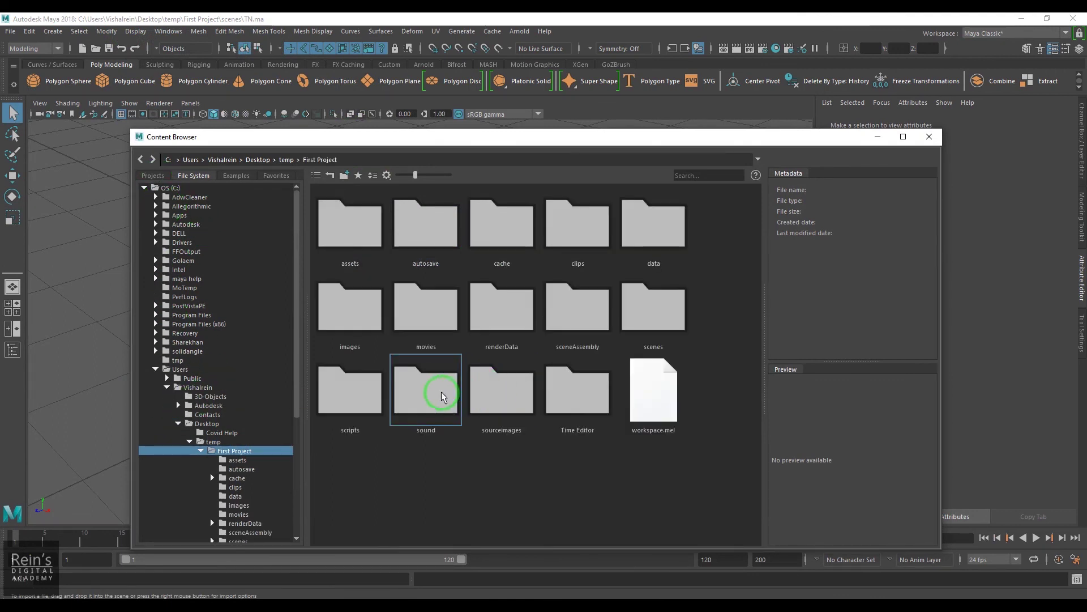
{"action": "double_click", "coordinate": [637, 309]}
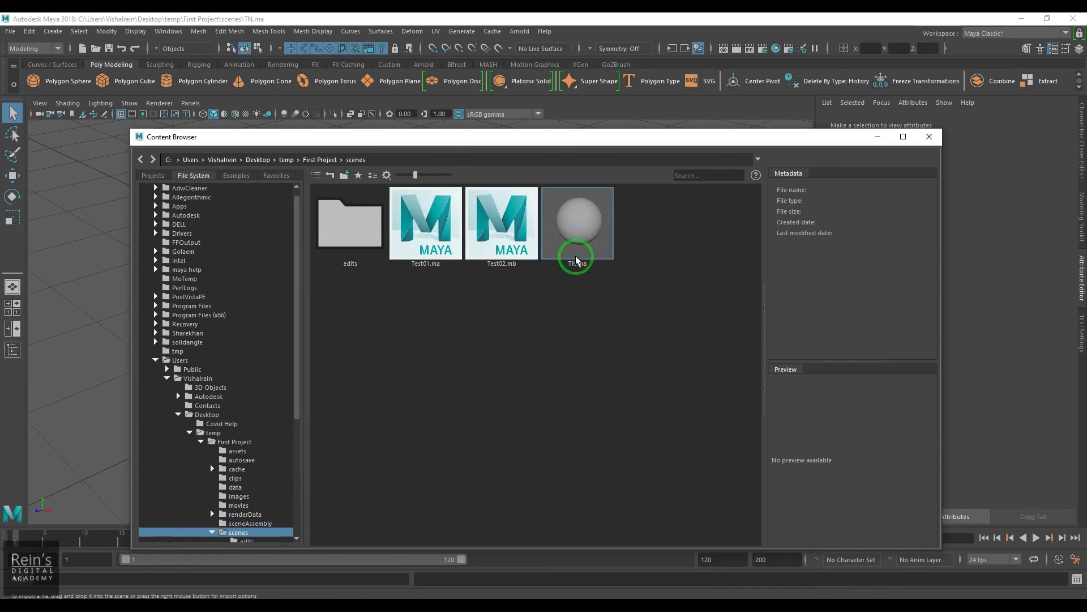
{"action": "left_click", "coordinate": [586, 219]}
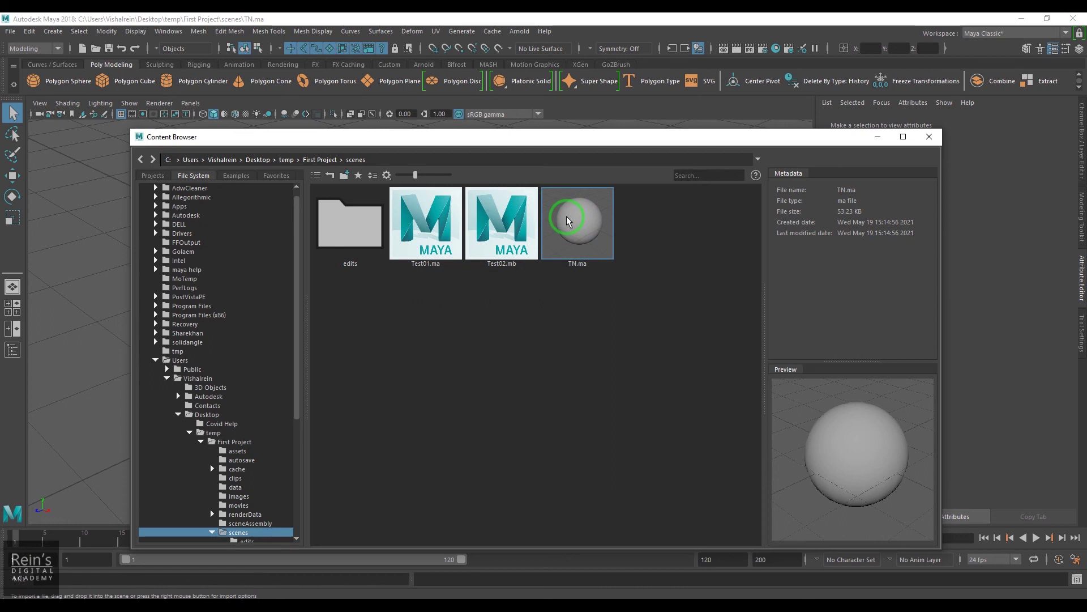
{"action": "left_click", "coordinate": [930, 136]}
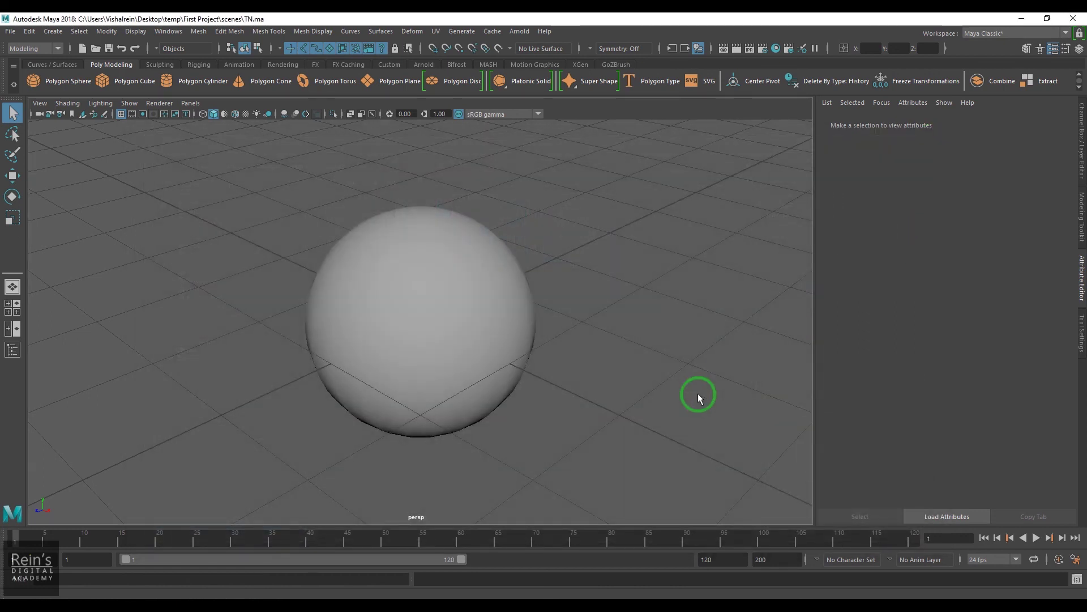